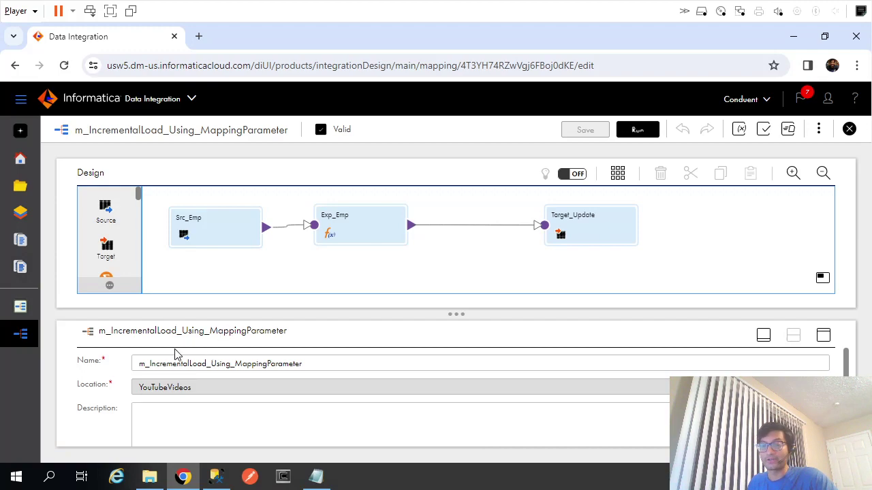
# Show the Source settings with the custom query of the Src_Emp transformation in the mapping, using the expanded properties view.
pyautogui.moveTo(148, 366); pyautogui.dragTo(309, 355)
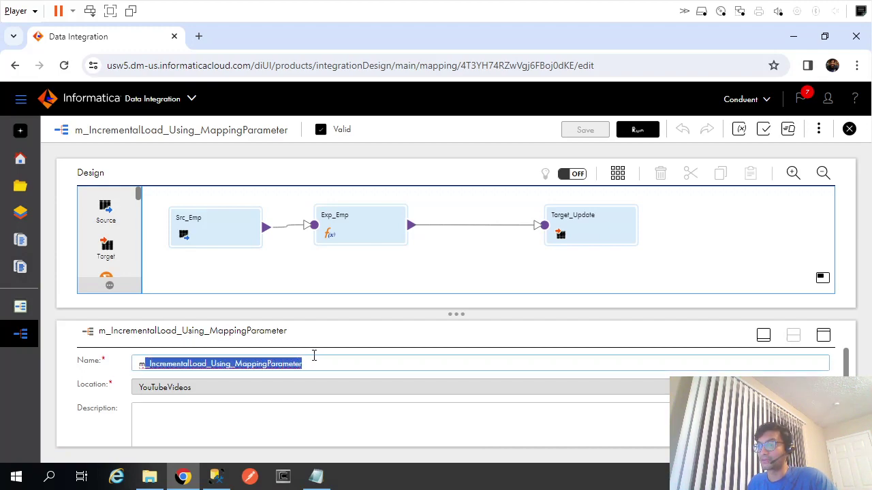
pyautogui.click(502, 265)
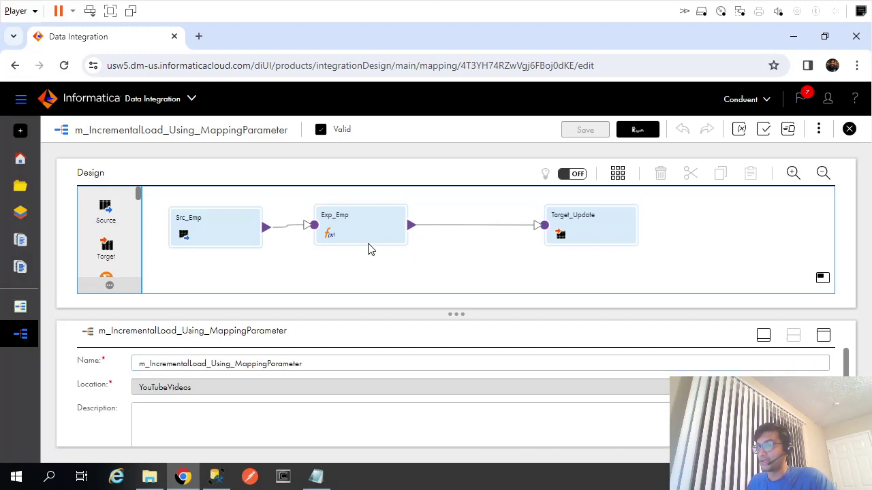
pyautogui.click(218, 232)
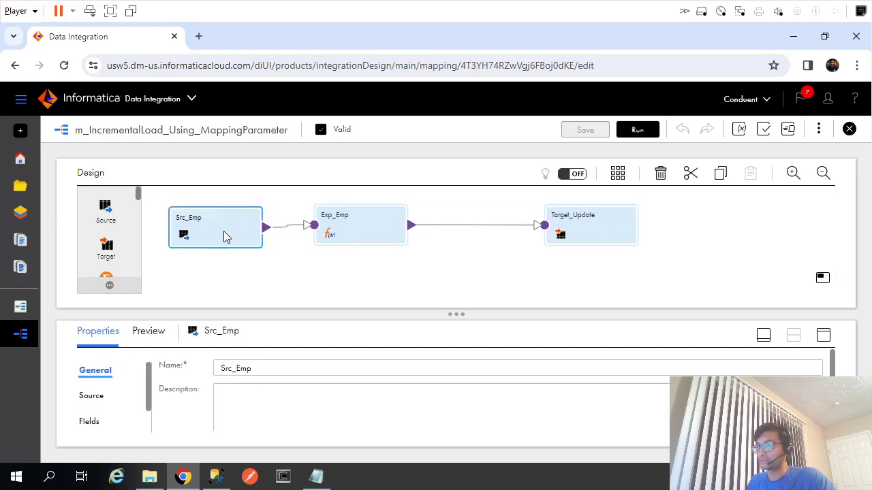
pyautogui.click(823, 337)
pyautogui.click(107, 240)
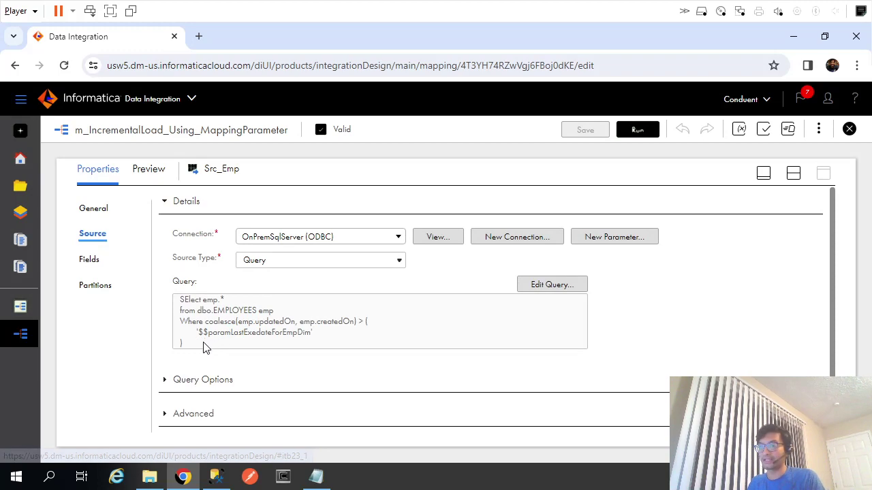
# Copy the Src_Emp custom query and paste it below the existing queries in SQL Server Management Studio.
pyautogui.moveTo(191, 344); pyautogui.dragTo(176, 299)
pyautogui.hotkey('ctrl', 'c')
pyautogui.click(216, 477)
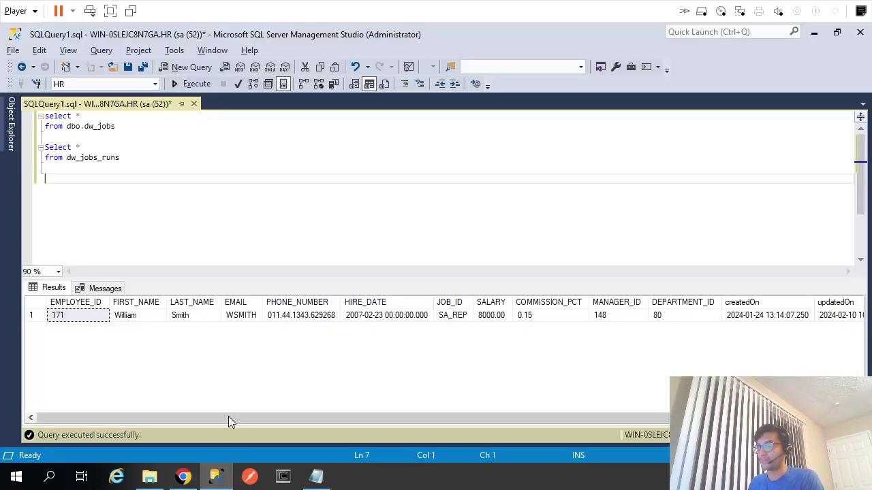
pyautogui.hotkey('ctrl', 'v')
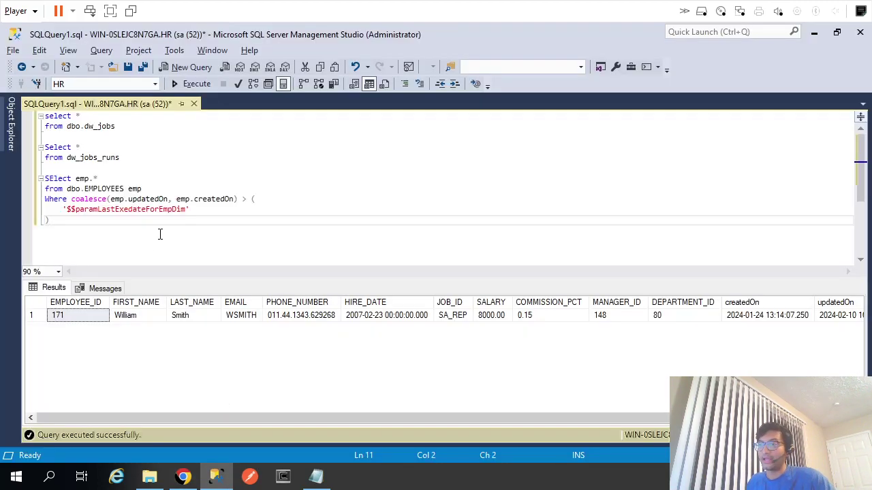
# Append the comment "-- mapping parameter" after '$$paramLastExedateForEmpDim' in the pasted query.
pyautogui.moveTo(49, 219); pyautogui.dragTo(38, 177)
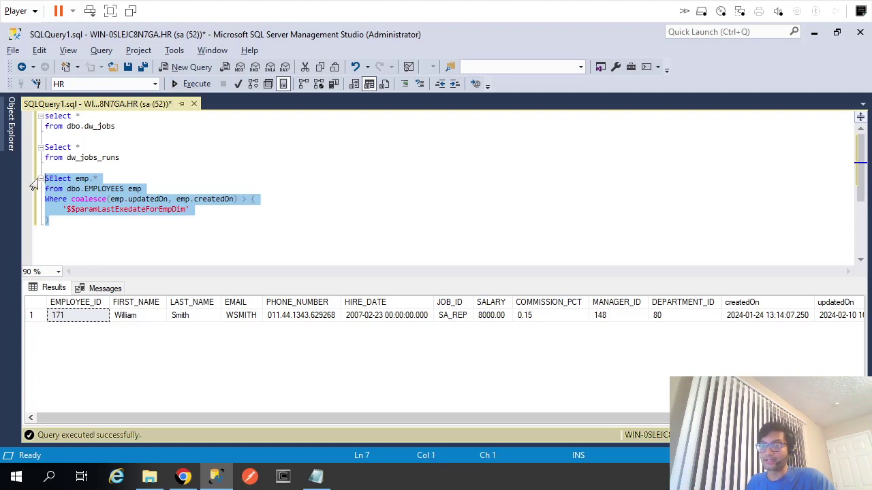
pyautogui.click(150, 221)
pyautogui.doubleClick(109, 211)
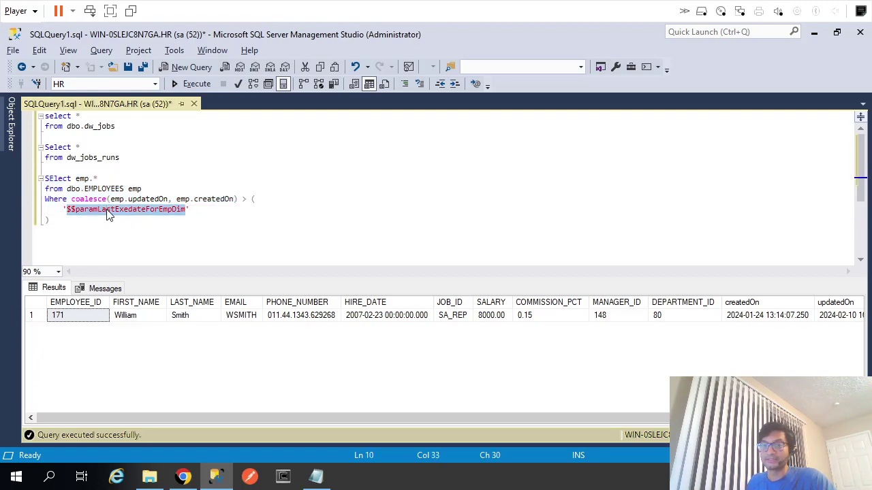
pyautogui.click(230, 209)
pyautogui.write('-- mapping parameter')
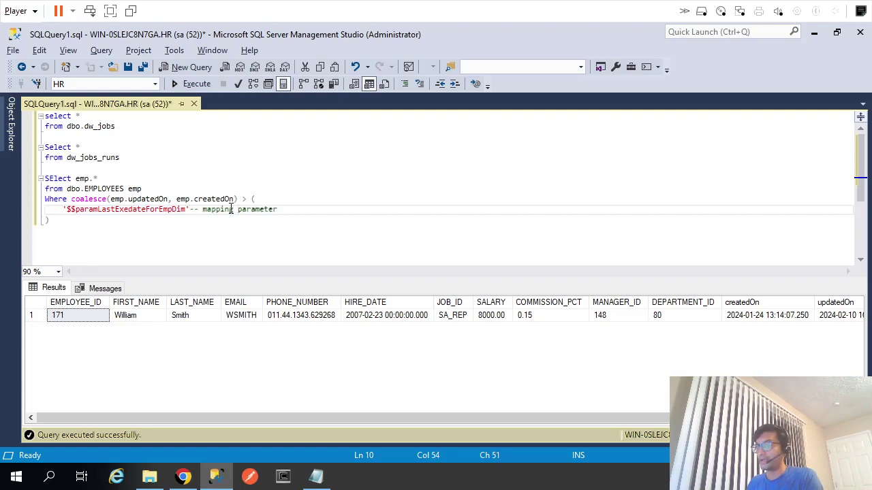
# Switch to Informatica Data Integration and open the definition of the mapping's input parameter paramLastExedateForEmpDim.
pyautogui.click(182, 477)
pyautogui.click(739, 268)
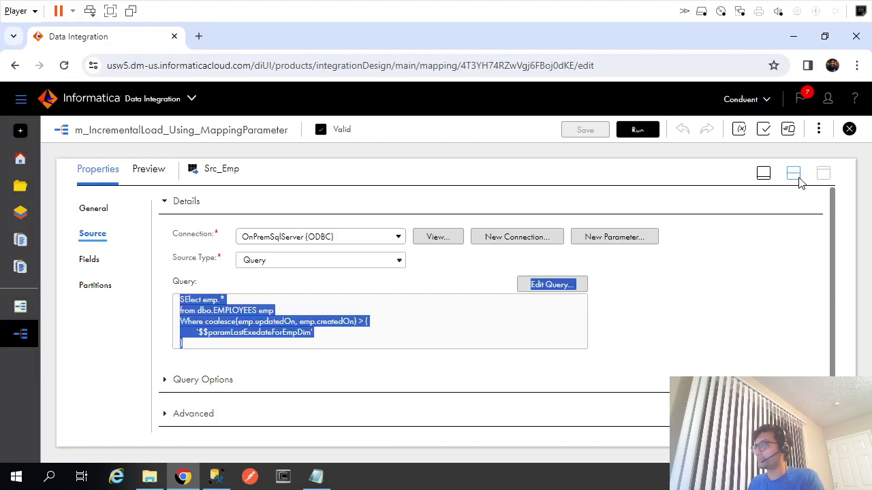
pyautogui.click(793, 173)
pyautogui.click(739, 130)
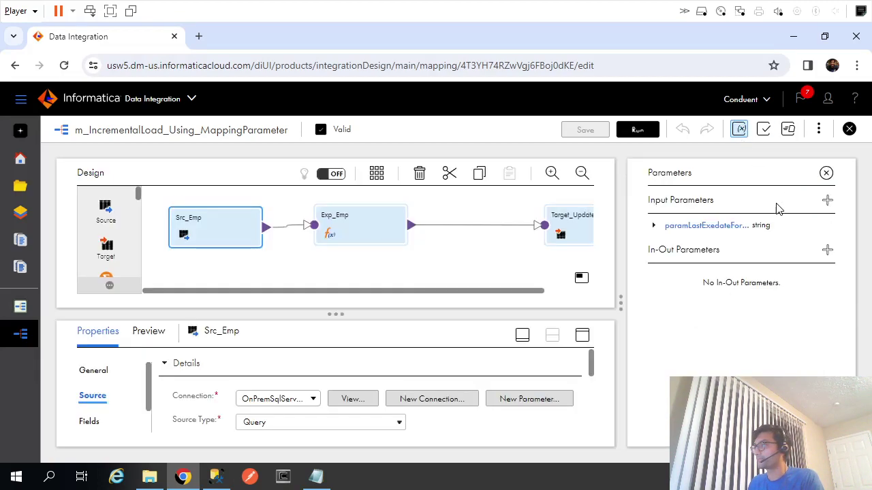
pyautogui.click(712, 227)
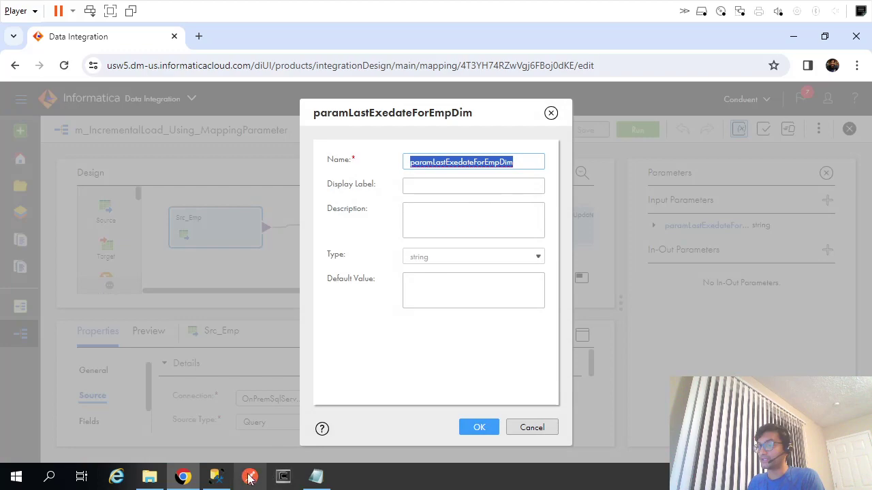
# Switch to SQL Server Management Studio, run only the pasted EMPLOYEES query and examine its output message.
pyautogui.click(216, 476)
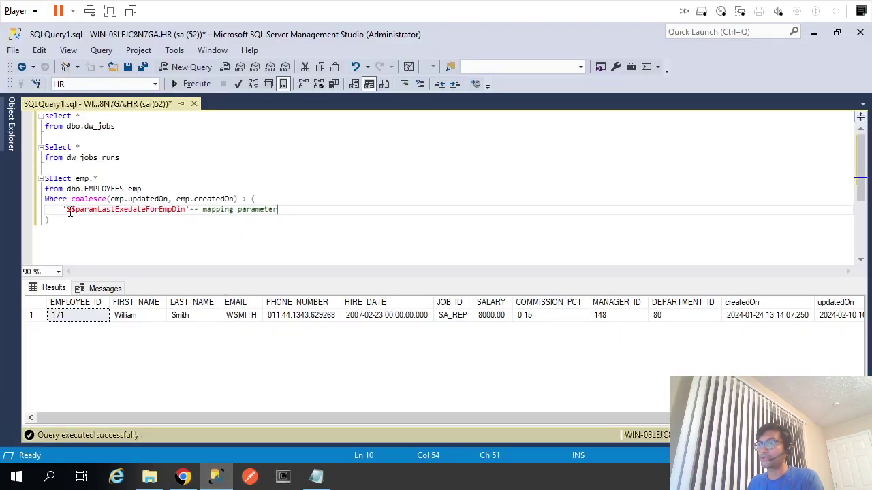
pyautogui.moveTo(58, 225); pyautogui.dragTo(45, 179)
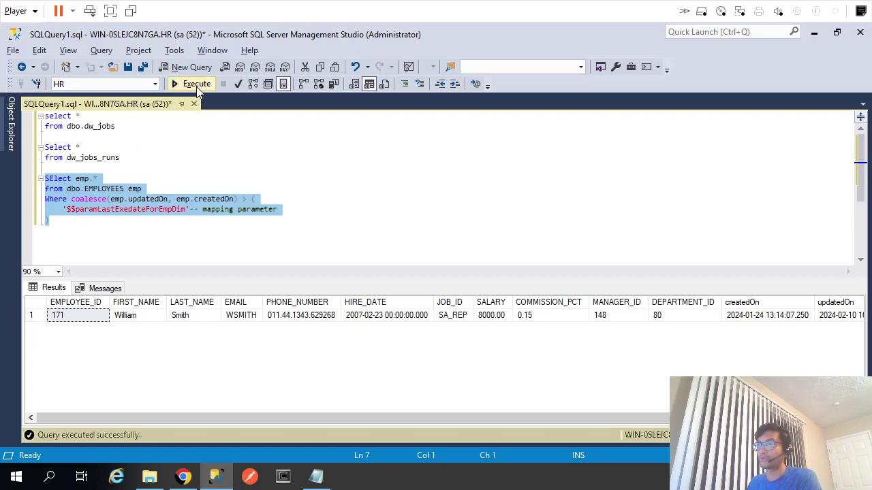
pyautogui.click(196, 83)
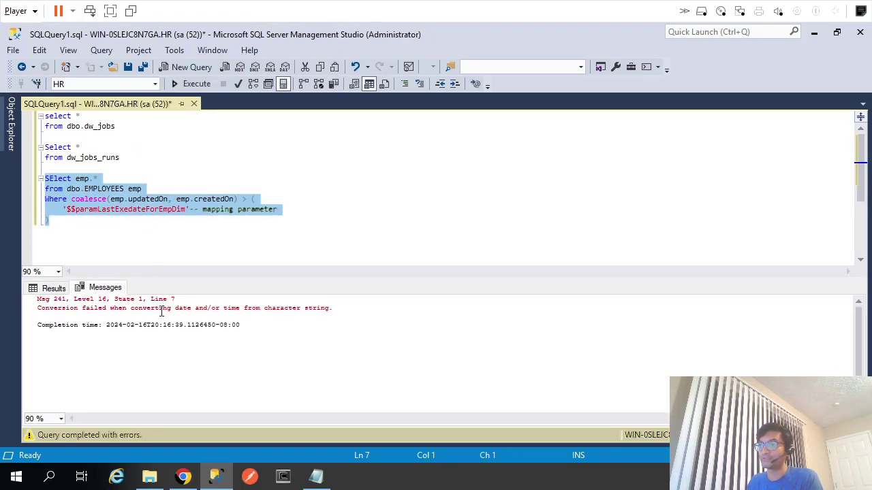
pyautogui.moveTo(161, 308); pyautogui.dragTo(290, 315)
# Add the comment line "--->mapping --> mapping task [paramter file name & path]" below the EMPLOYEES query.
pyautogui.click(257, 212)
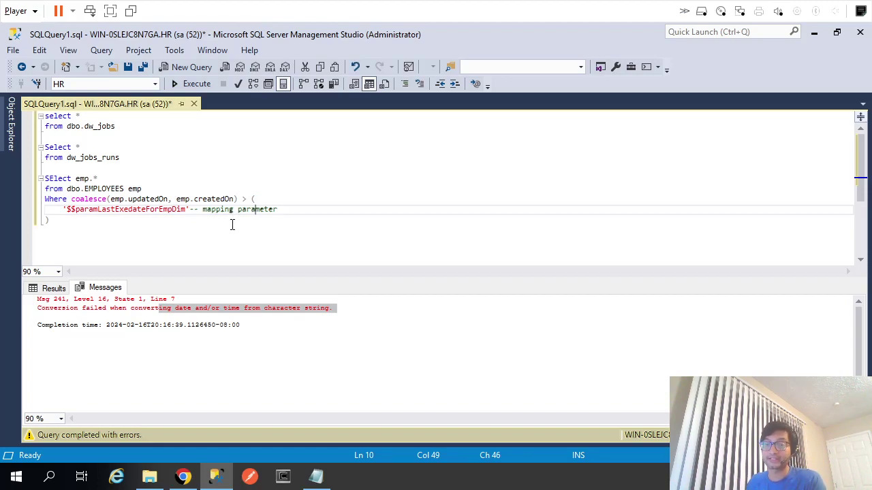
pyautogui.press('Down')
pyautogui.press('Down')
pyautogui.press('Down')
pyautogui.write('--->mapping')
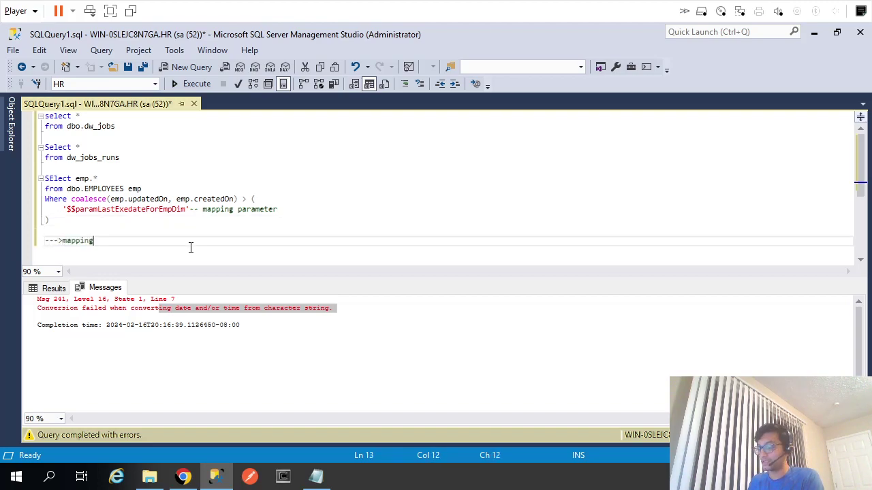
pyautogui.write(' --> mapping')
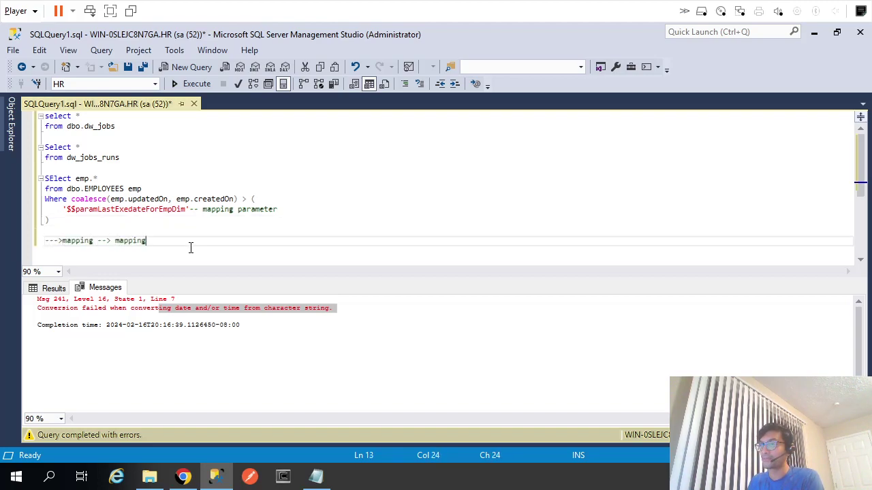
pyautogui.write(' task [paramter file na')
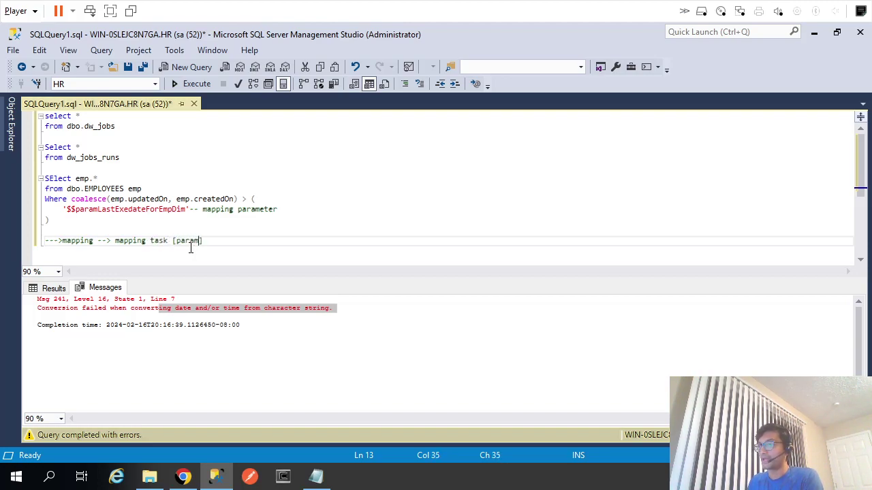
pyautogui.write('me & ')
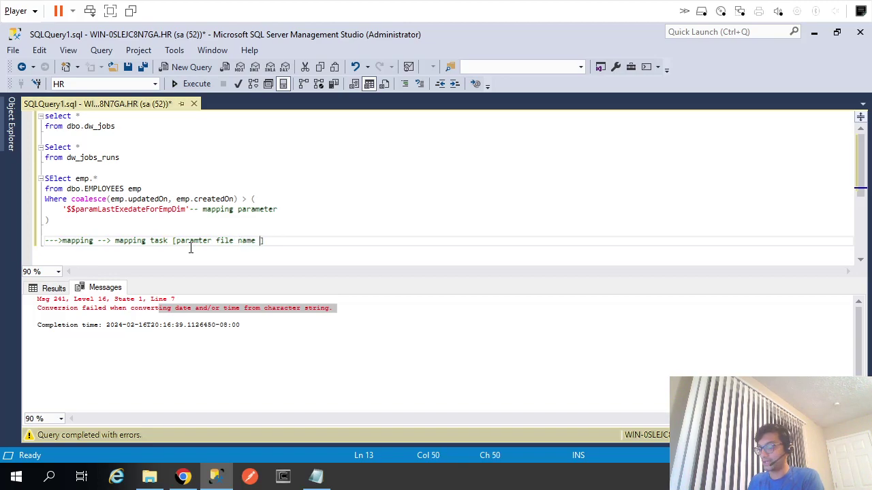
pyautogui.write('path')
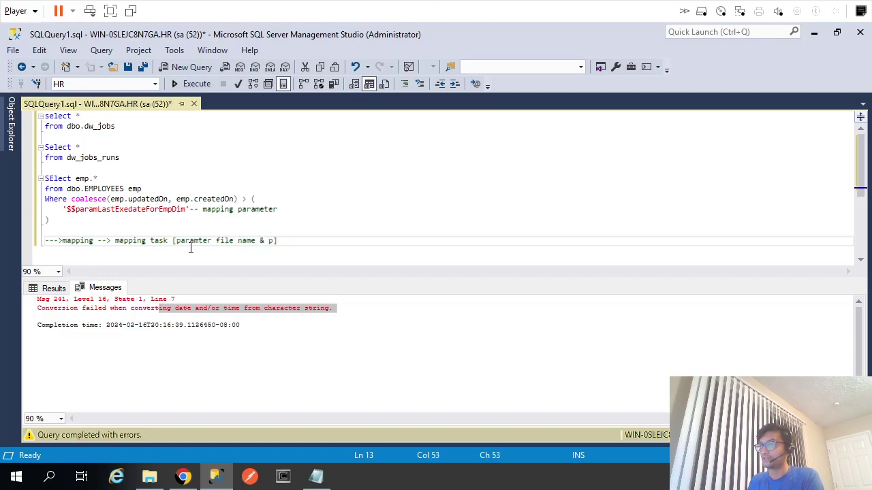
# Back in Informatica Data Integration, cancel the parameter definition and open the mapping task mt_IncrementalLoad_Using_MappingParameter.
pyautogui.click(183, 477)
pyautogui.click(532, 428)
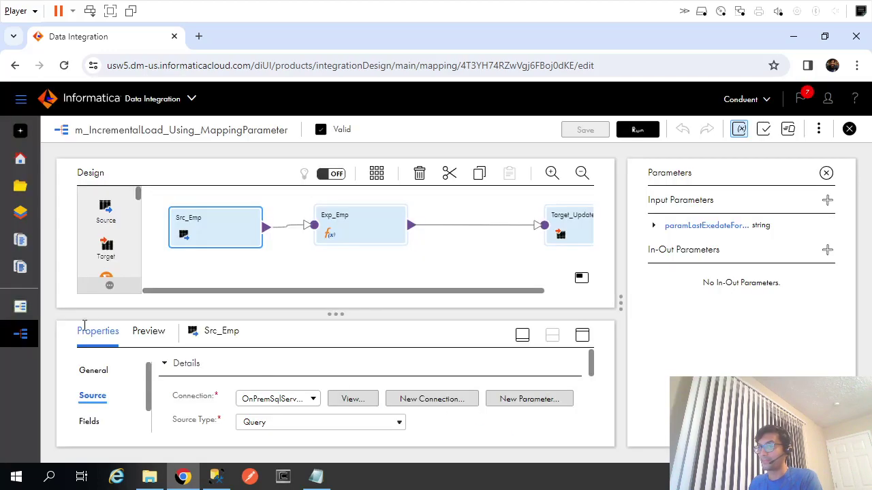
pyautogui.click(34, 315)
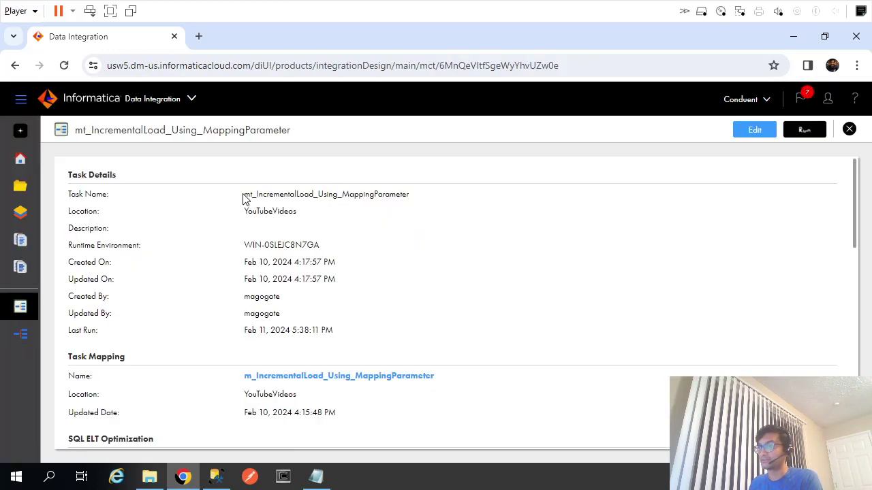
pyautogui.moveTo(244, 194); pyautogui.dragTo(414, 205)
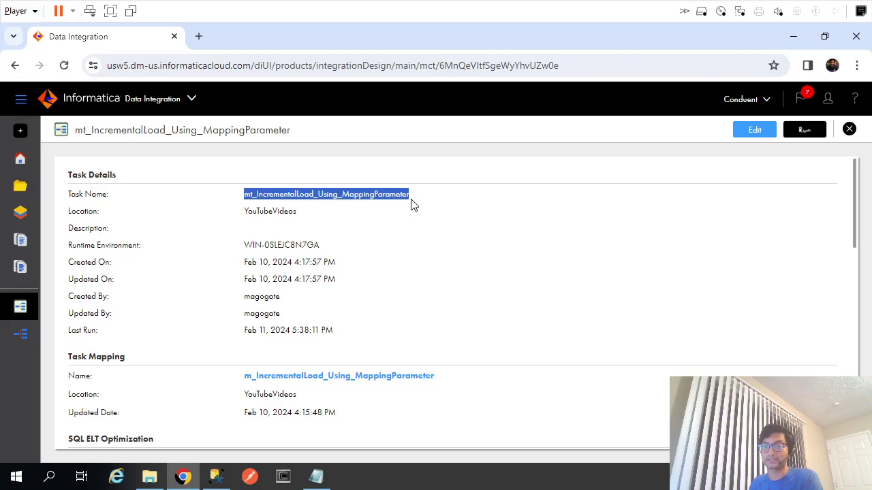
pyautogui.click(579, 344)
# Examine the mapping task's Parameter File directory and file name.
pyautogui.scroll(-7, 580, 344)
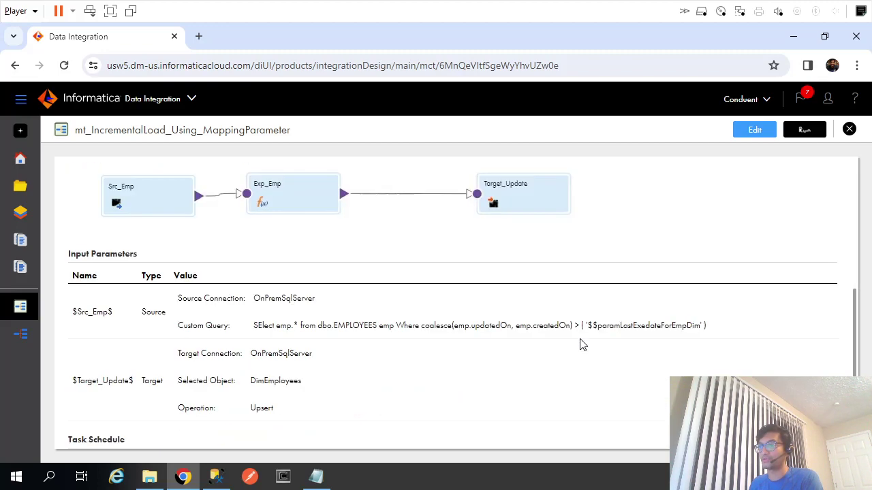
pyautogui.scroll(-2, 580, 344)
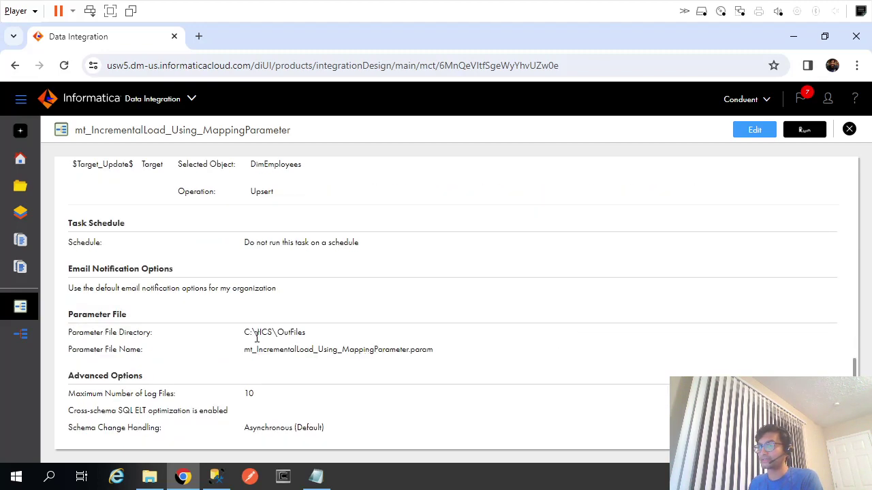
pyautogui.moveTo(249, 333); pyautogui.dragTo(306, 334)
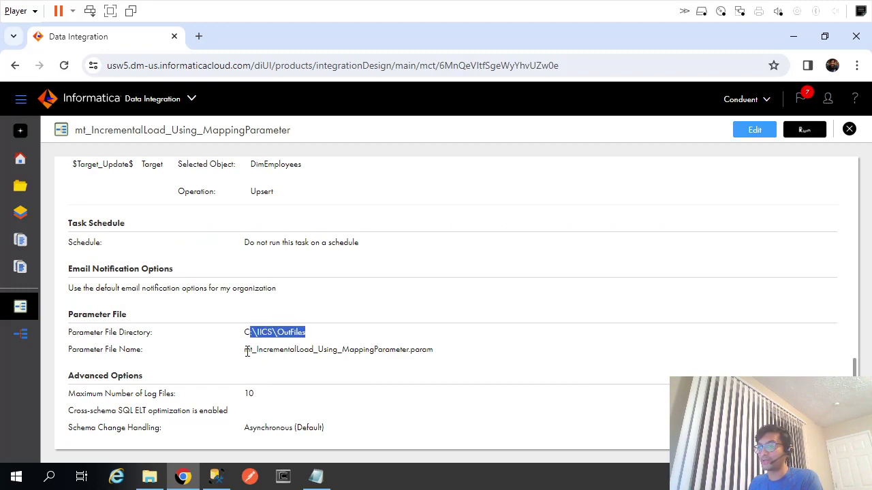
pyautogui.moveTo(244, 350); pyautogui.dragTo(442, 360)
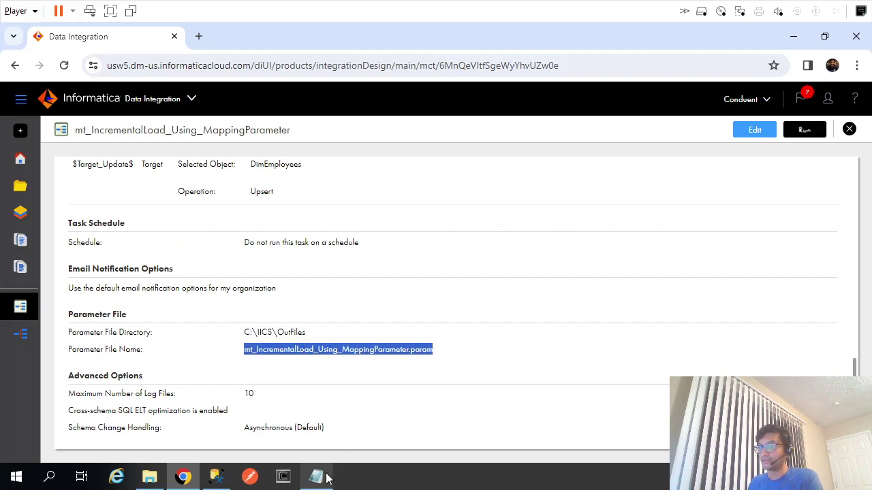
pyautogui.click(350, 375)
# Switch to Notepad and copy the entire content of mt_IncrementalLoad_Using_MappingParameter.param.
pyautogui.click(317, 477)
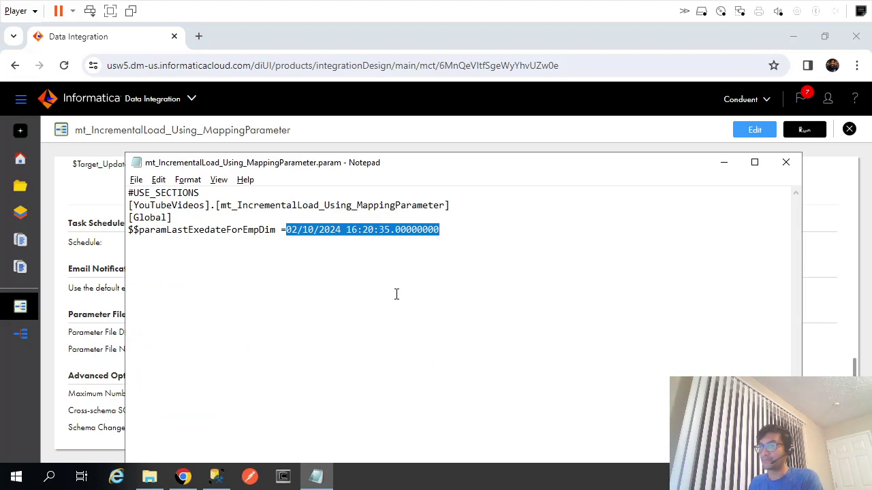
pyautogui.moveTo(314, 163); pyautogui.dragTo(416, 342)
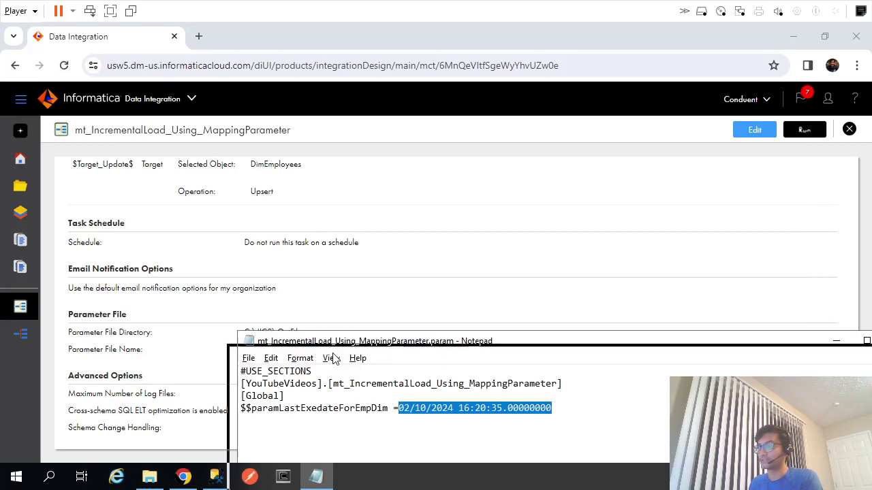
pyautogui.moveTo(336, 357); pyautogui.dragTo(304, 372)
pyautogui.moveTo(373, 348); pyautogui.dragTo(316, 146)
pyautogui.click(468, 235)
pyautogui.hotkey('ctrl', 'a')
pyautogui.hotkey('ctrl', 'c')
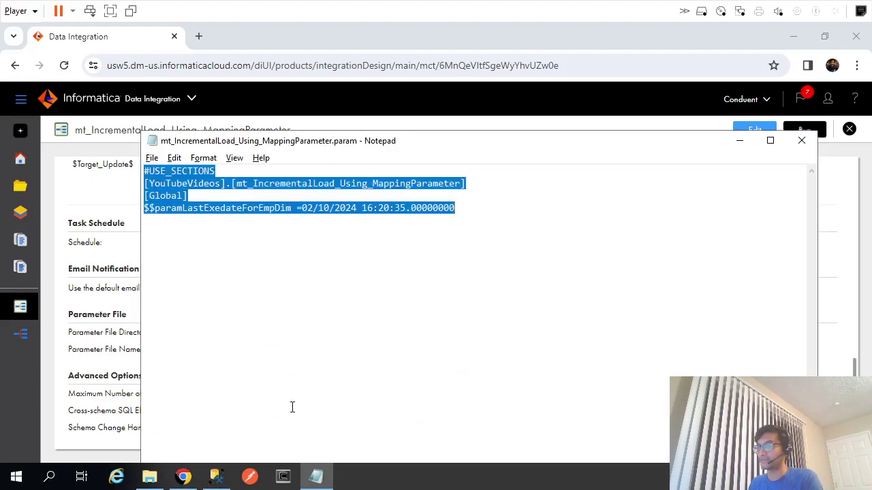
# In SQL Server Management Studio, start a "/**" comment below the mapping task note and paste the parameter file content into it.
pyautogui.click(216, 477)
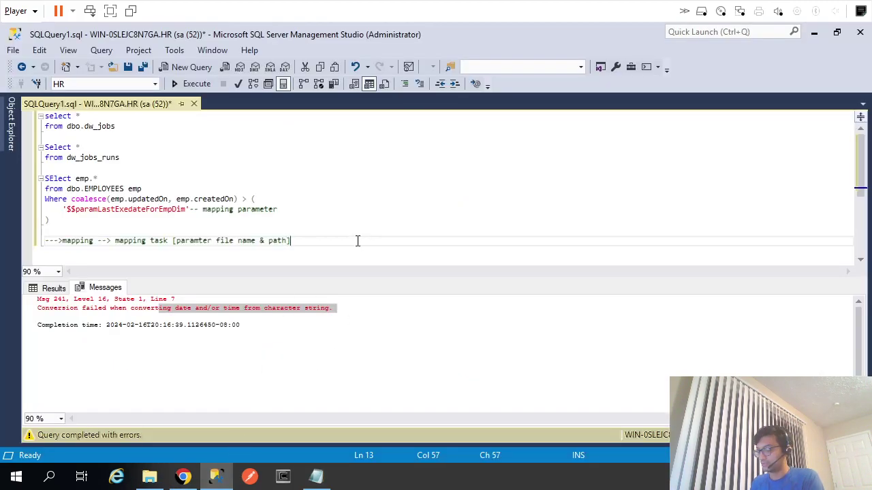
pyautogui.press('Return')
pyautogui.press('Return')
pyautogui.write('/***')
pyautogui.press('BackSpace')
pyautogui.press('Return')
pyautogui.hotkey('ctrl', 'v')
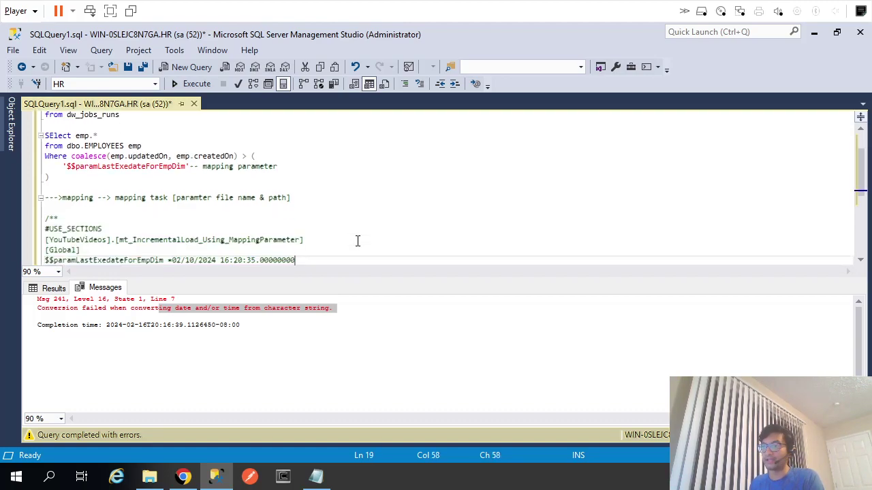
pyautogui.hotkey('shift', 'Home')
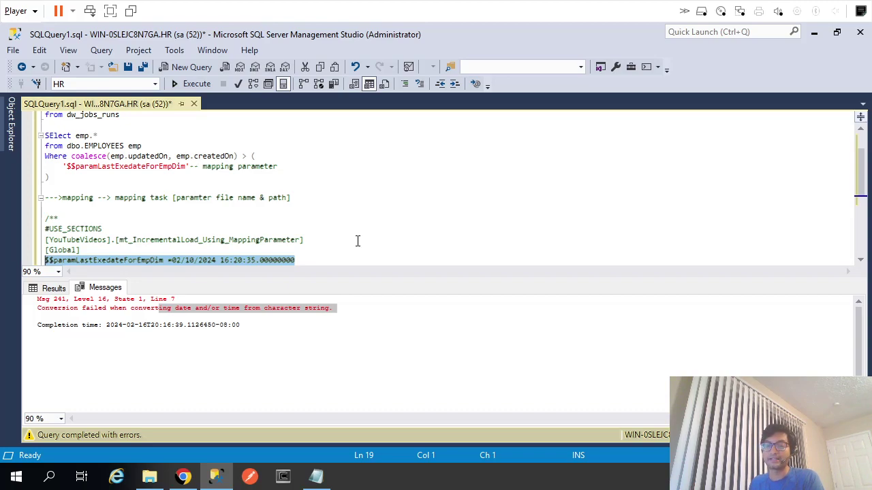
pyautogui.doubleClick(166, 166)
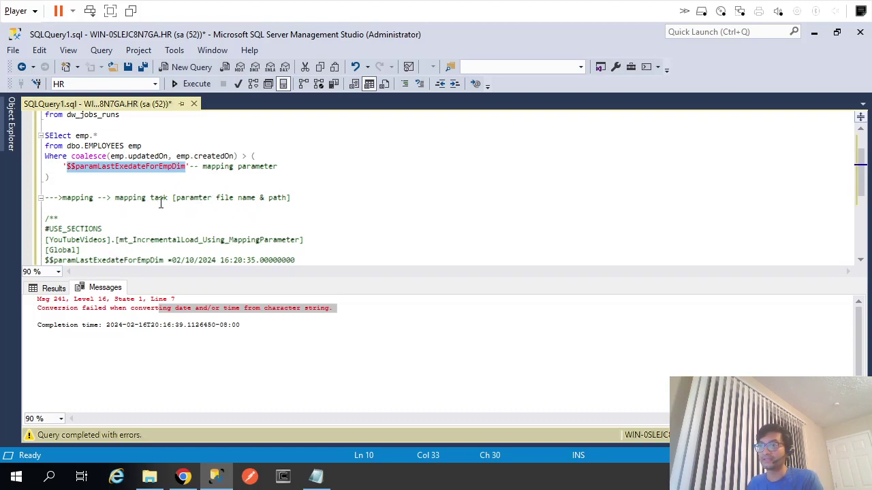
# Replace $$paramLastExedateForEmpDim in the EMPLOYEES query with 02/10/2024 16:20:35.00000000 copied from the parameter comment, and run that query.
pyautogui.doubleClick(144, 260)
pyautogui.scroll(-2, 196, 257)
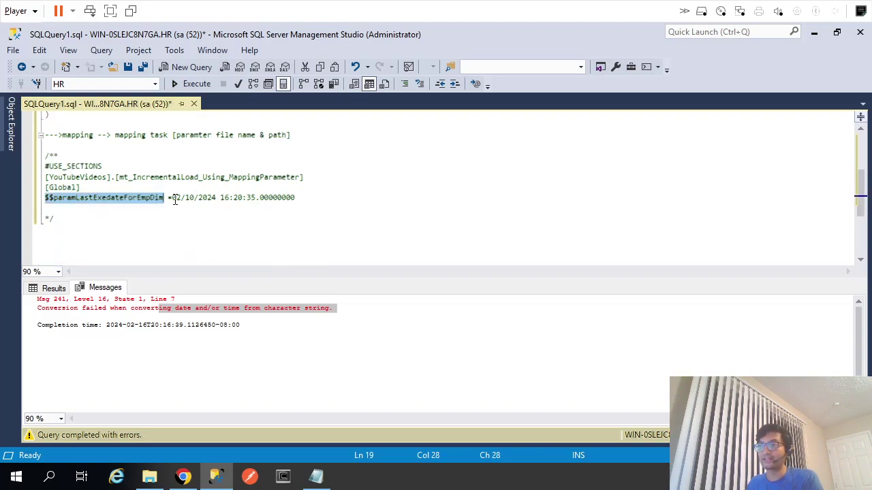
pyautogui.moveTo(172, 198); pyautogui.dragTo(296, 197)
pyautogui.hotkey('ctrl', 'c')
pyautogui.scroll(2, 318, 229)
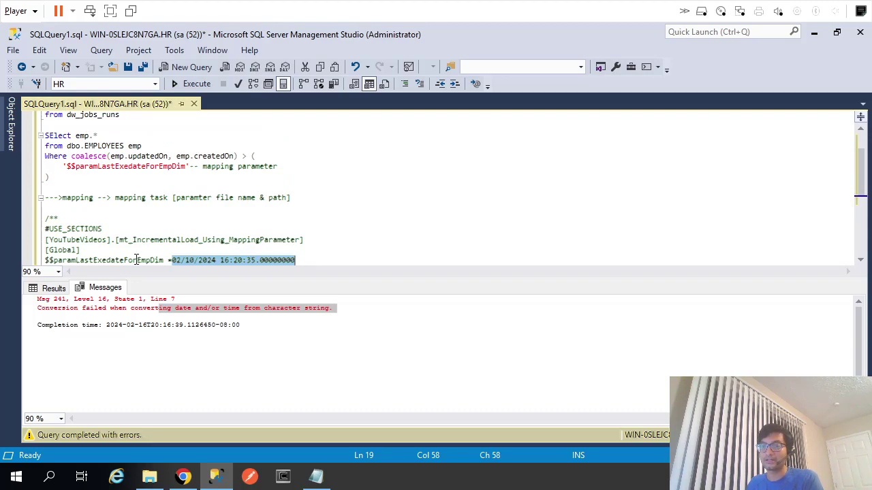
pyautogui.moveTo(67, 167); pyautogui.dragTo(187, 168)
pyautogui.hotkey('ctrl', 'v')
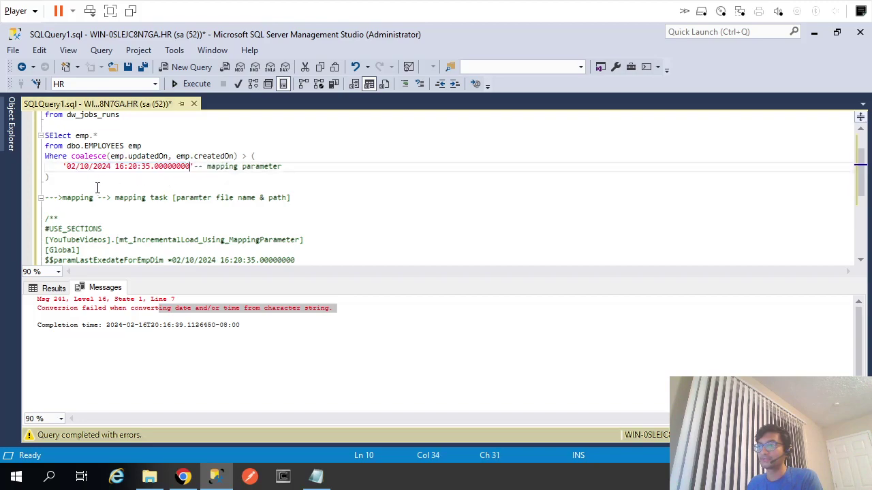
pyautogui.moveTo(50, 178); pyautogui.dragTo(40, 136)
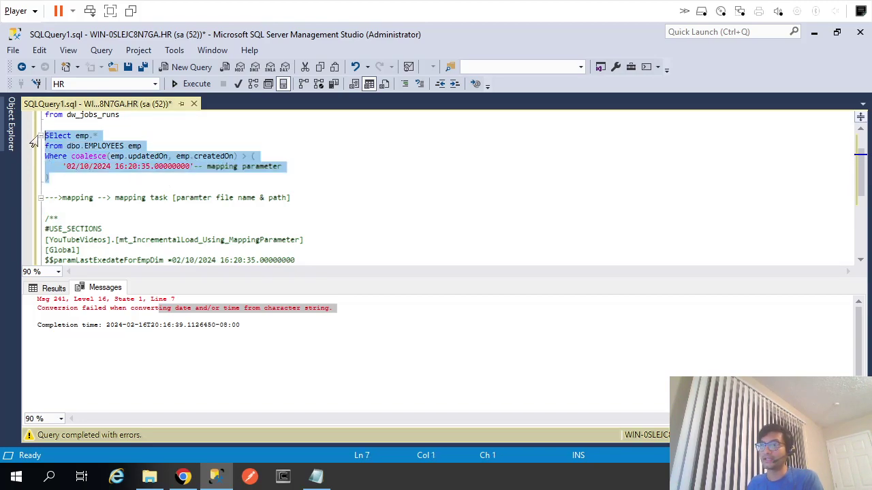
pyautogui.click(197, 84)
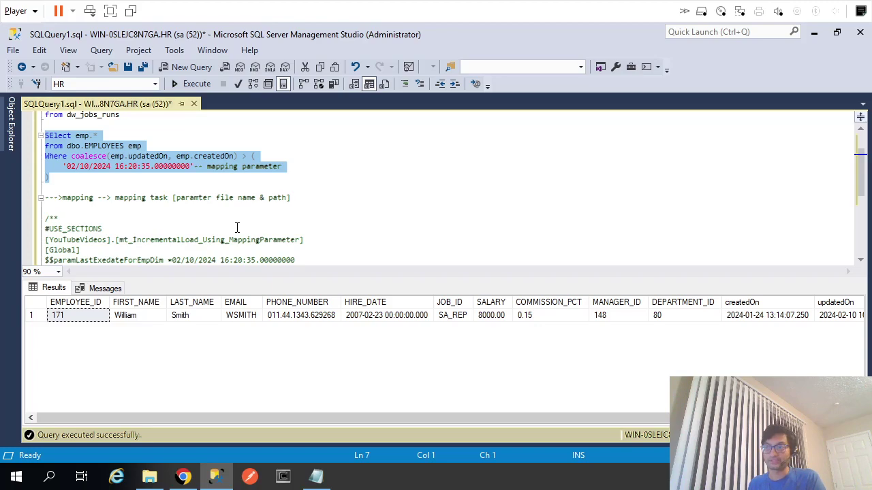
# Examine the pasted parameter file comment and the date assigned to $$paramLastExedateForEmpDim.
pyautogui.press('Right')
pyautogui.press('Down')
pyautogui.press('Down')
pyautogui.press('Down')
pyautogui.press('Down')
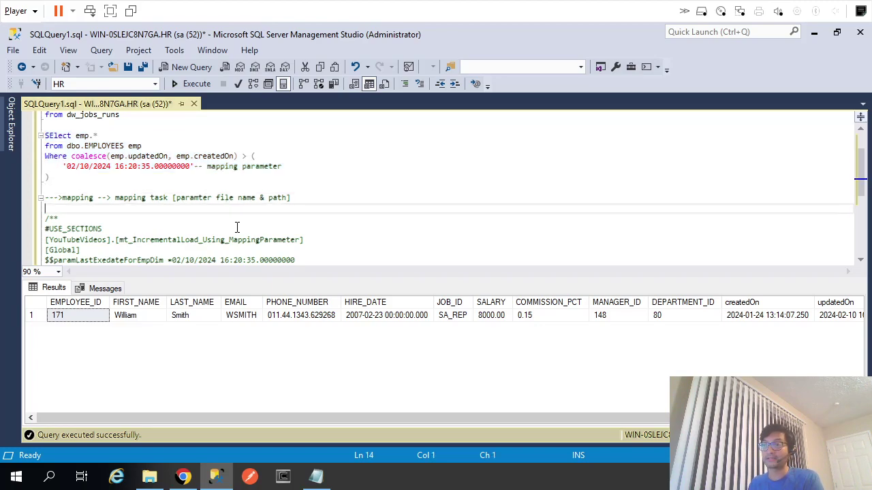
pyautogui.hotkey('ctrl', 'shift', 'End')
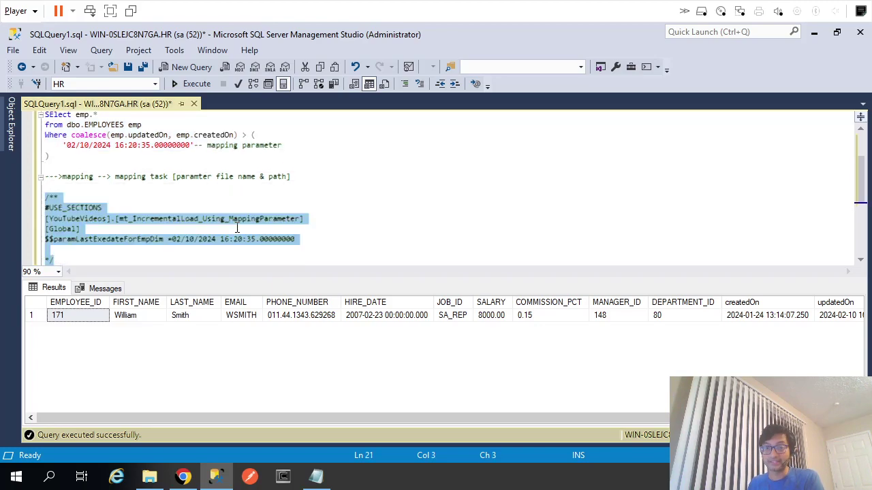
pyautogui.press('Up')
pyautogui.press('Down')
pyautogui.press('Down')
pyautogui.press('Down')
pyautogui.press('Down')
pyautogui.press('Down')
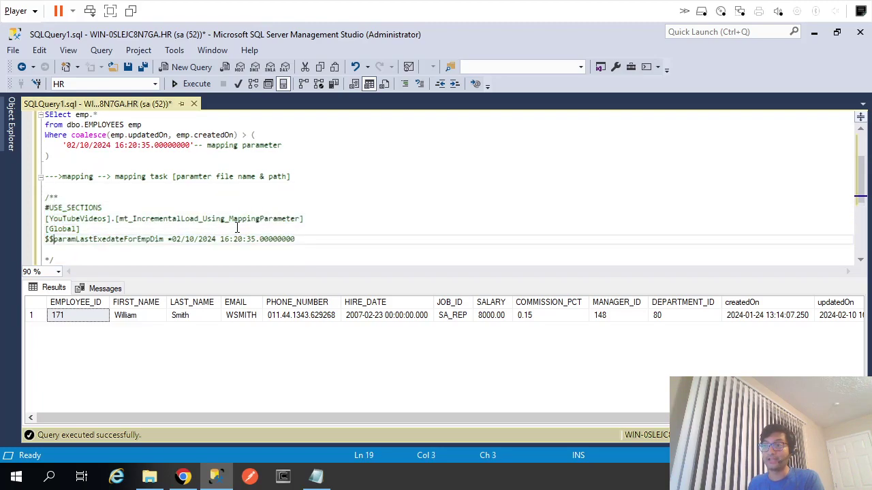
pyautogui.hotkey('ctrl', 'Right')
pyautogui.hotkey('ctrl', 'Right')
pyautogui.hotkey('shift', 'End')
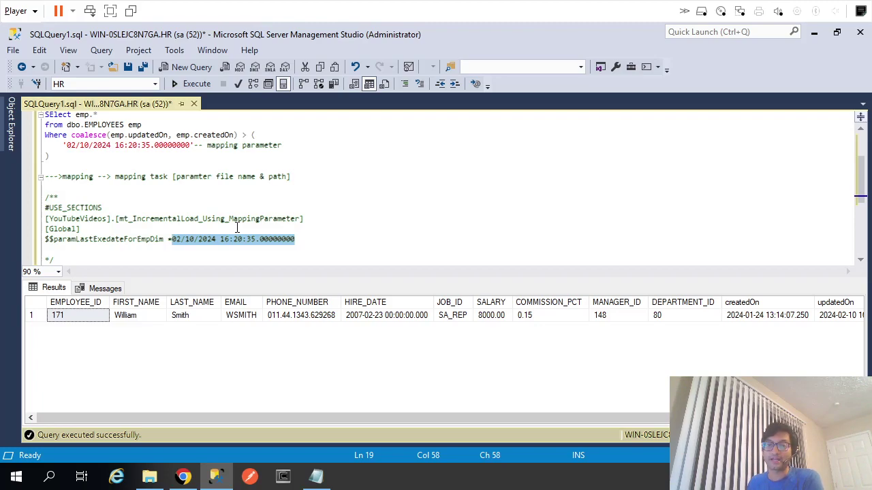
# Add the note "1. Creating Paramter File Dynamically" below the parameter file comment.
pyautogui.press('Down')
pyautogui.press('Down')
pyautogui.press('Down')
pyautogui.press('Down')
pyautogui.press('Down')
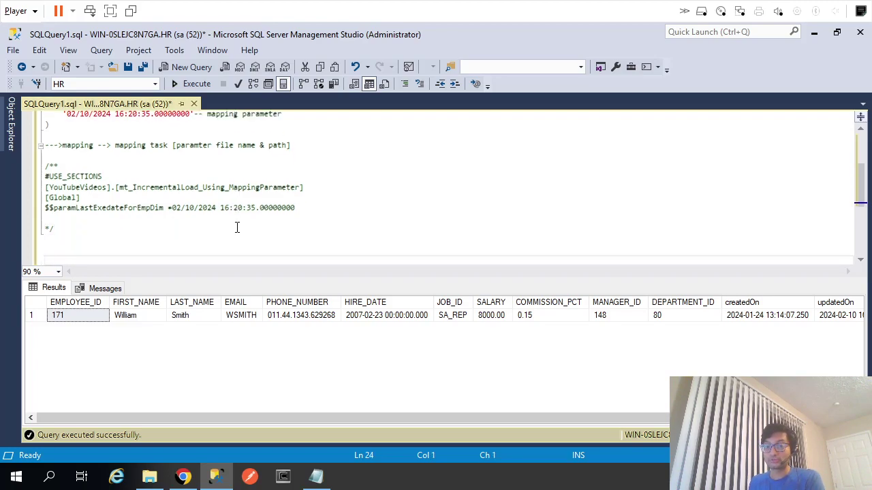
pyautogui.write('1. Creating Paramter File Dy')
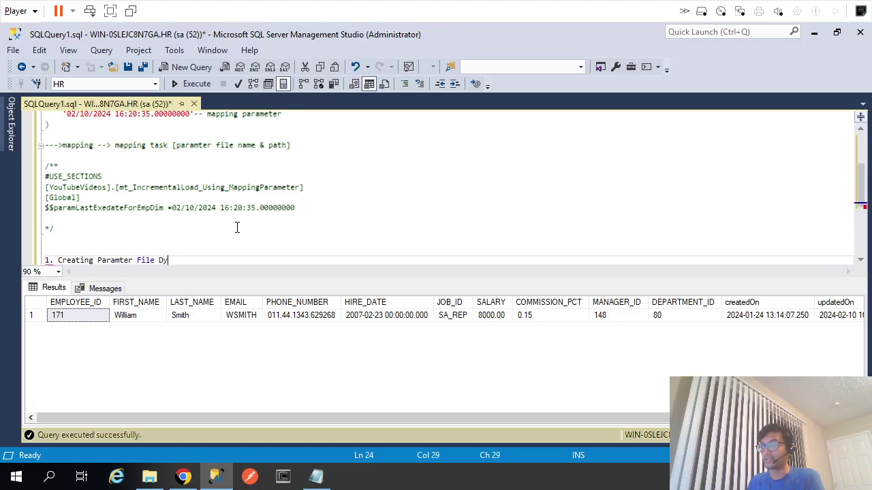
pyautogui.write('namically')
pyautogui.press('Return')
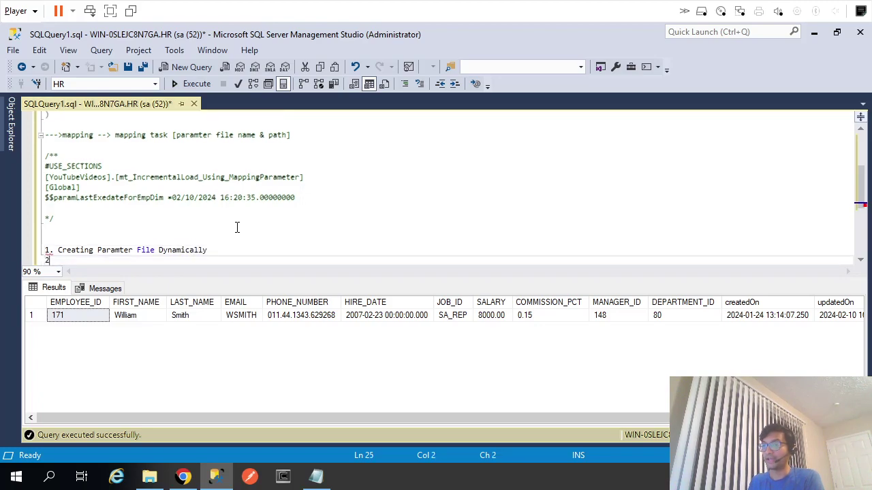
# Add a second note line reading "2. Assigning Mapping Param Value Dynamically".
pyautogui.write('2. Assigning Param Value')
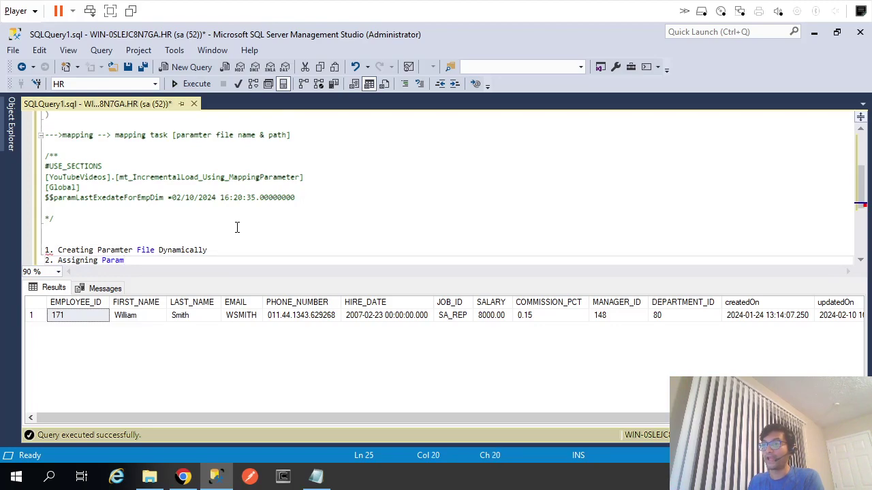
pyautogui.hotkey('ctrl', 'Left')
pyautogui.hotkey('ctrl', 'Left')
pyautogui.write('Mapping')
pyautogui.press('End')
pyautogui.write('Dynamii')
pyautogui.press('BackSpace')
pyautogui.write('cally')
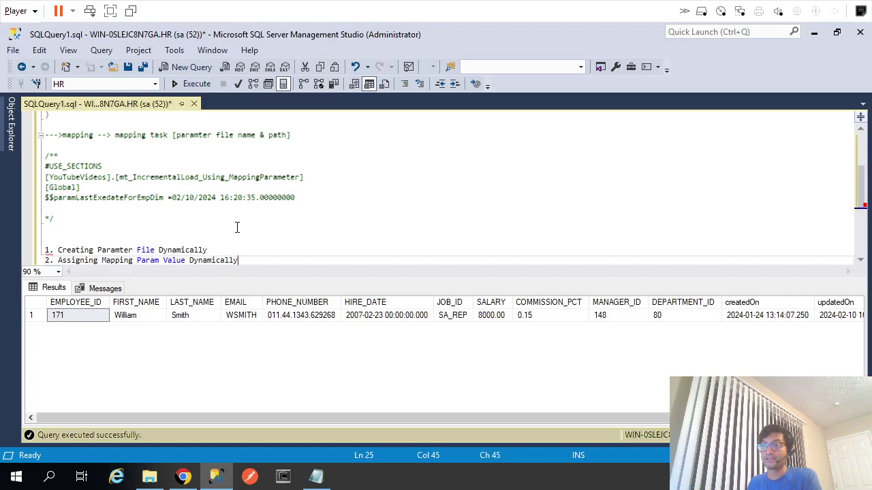
# Append "[Last Sucecss Exce Of Mapping]" after the date value on the $$paramLastExedateForEmpDim line of the comment.
pyautogui.press('Up')
pyautogui.press('Up')
pyautogui.press('Up')
pyautogui.press('Up')
pyautogui.press('Up')
pyautogui.press('Up')
pyautogui.press('End')
pyautogui.hotkey('ctrl', 'shift', 'Left')
pyautogui.hotkey('ctrl', 'shift', 'Left')
pyautogui.hotkey('ctrl', 'shift', 'Left')
pyautogui.hotkey('ctrl', 'shift', 'Left')
pyautogui.hotkey('ctrl', 'shift', 'Left')
pyautogui.hotkey('ctrl', 'shift', 'Left')
pyautogui.hotkey('ctrl', 'shift', 'Left')
pyautogui.hotkey('ctrl', 'shift', 'Left')
pyautogui.hotkey('ctrl', 'shift', 'Left')
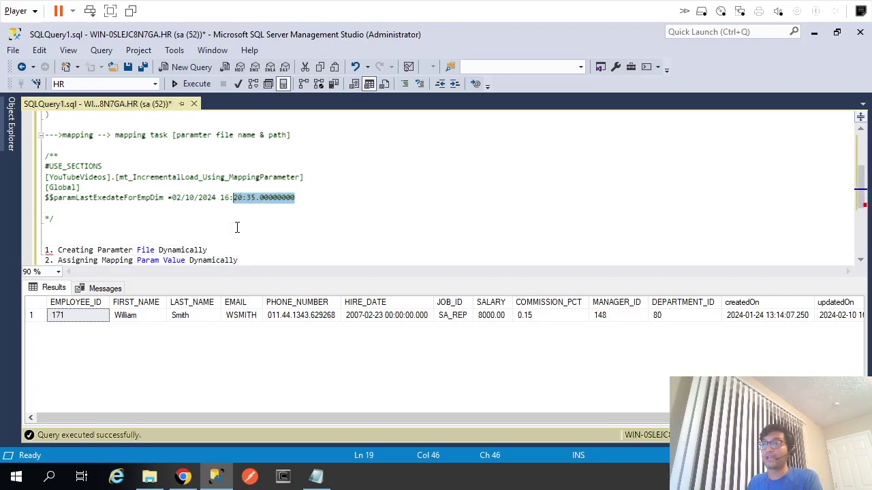
pyautogui.hotkey('ctrl', 'shift', 'Left')
pyautogui.hotkey('ctrl', 'shift', 'Left')
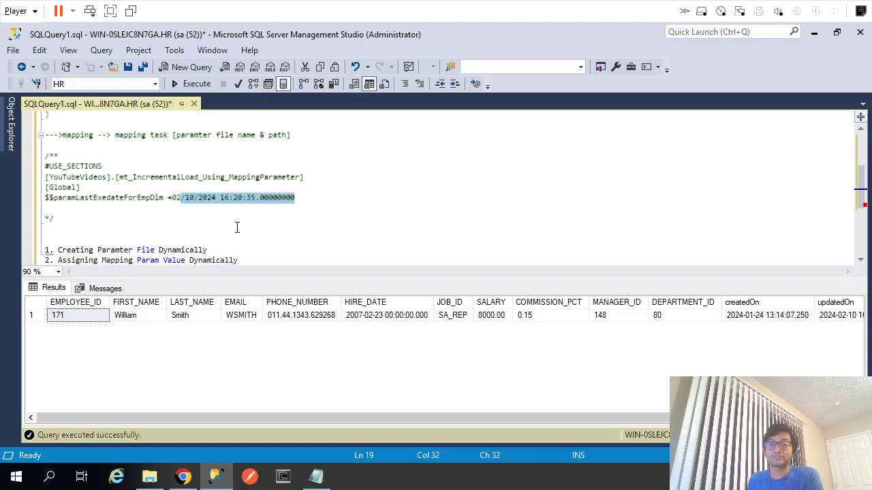
pyautogui.hotkey('shift', 'Left')
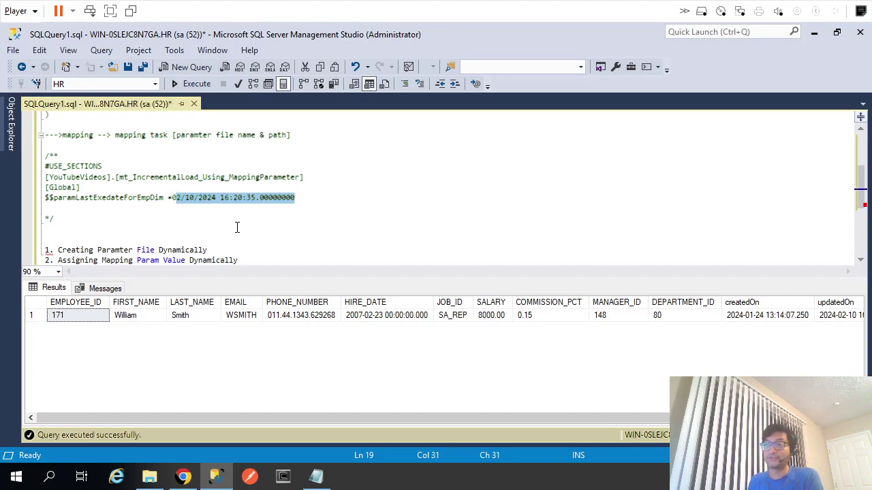
pyautogui.press('End')
pyautogui.write('[Last ')
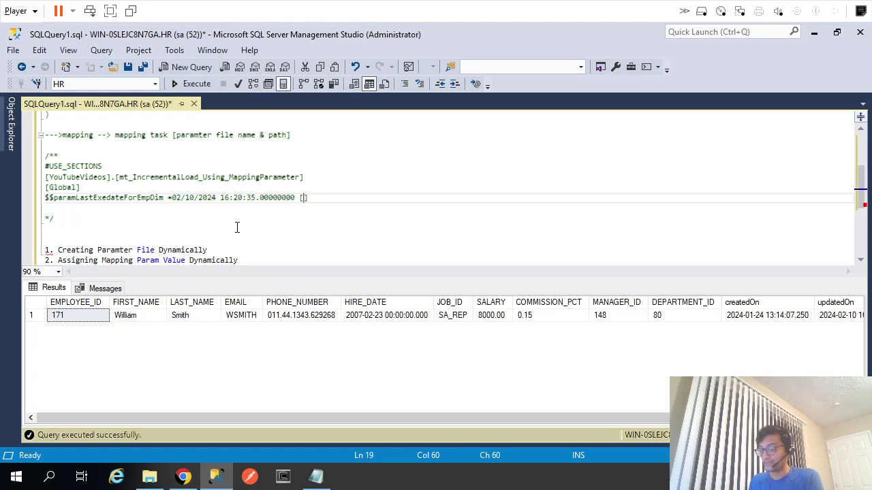
pyautogui.write('Sucecss E')
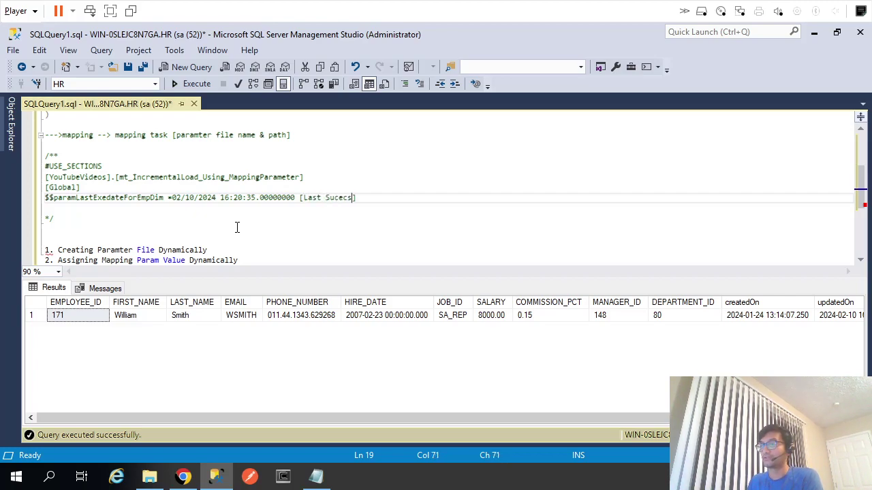
pyautogui.write('xce Of ')
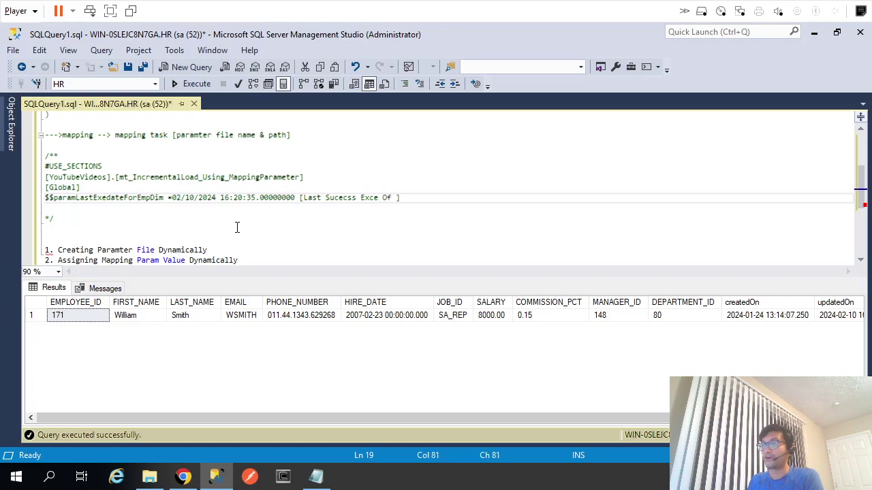
pyautogui.write('Mapping')
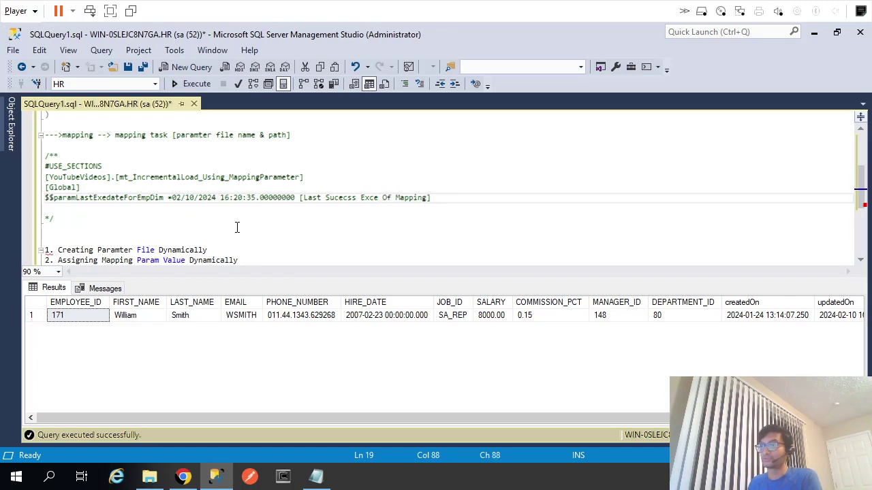
# Run only the dw_jobs_runs query and check the lastSuccessfulExDate of the latest run.
pyautogui.scroll(2, 240, 227)
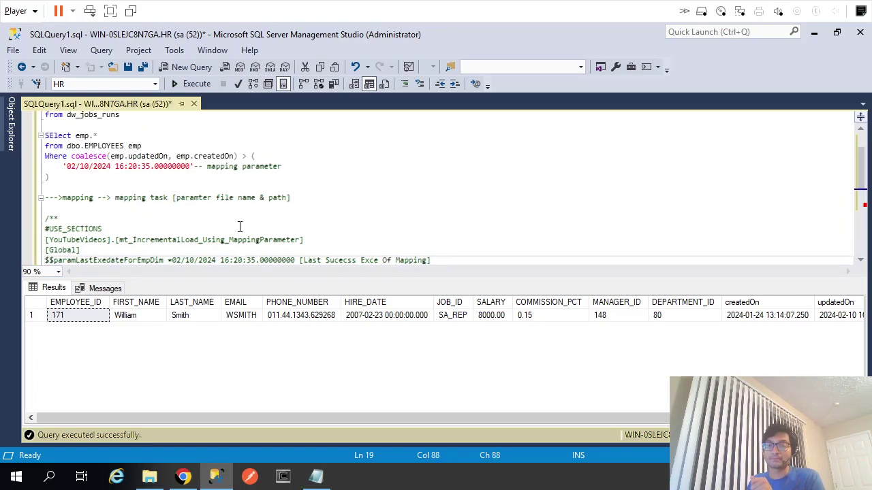
pyautogui.scroll(1, 239, 227)
pyautogui.moveTo(136, 148); pyautogui.dragTo(43, 138)
pyautogui.scroll(1, 156, 158)
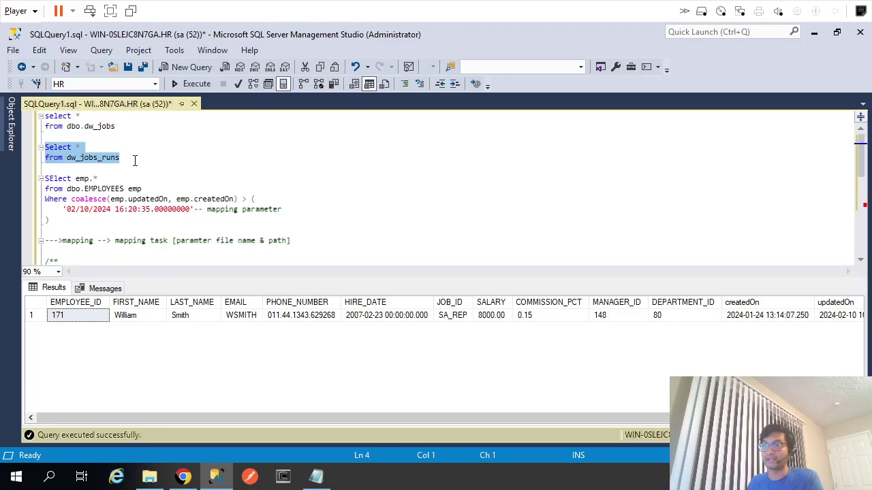
pyautogui.click(127, 159)
pyautogui.moveTo(127, 158); pyautogui.dragTo(34, 148)
pyautogui.press('F5')
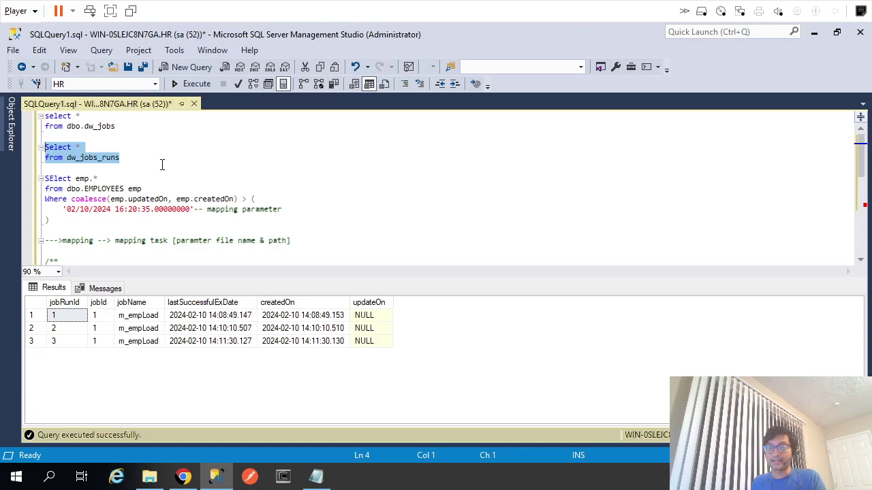
pyautogui.doubleClick(95, 161)
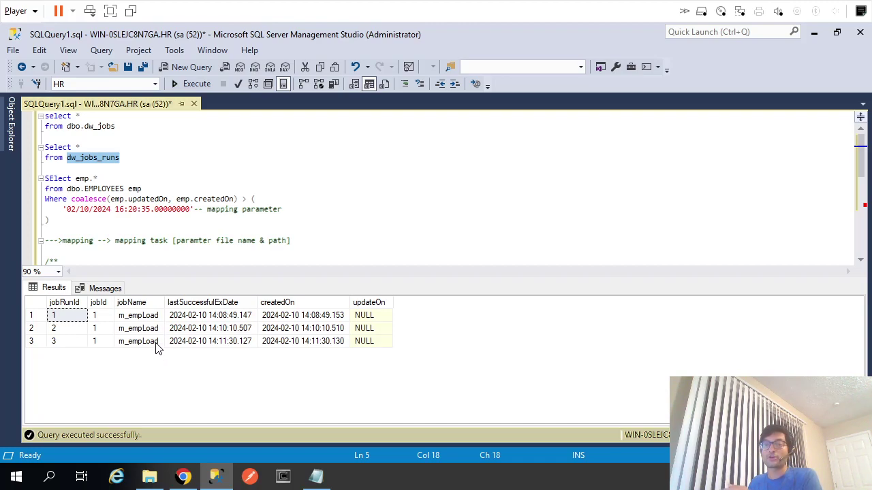
pyautogui.click(195, 345)
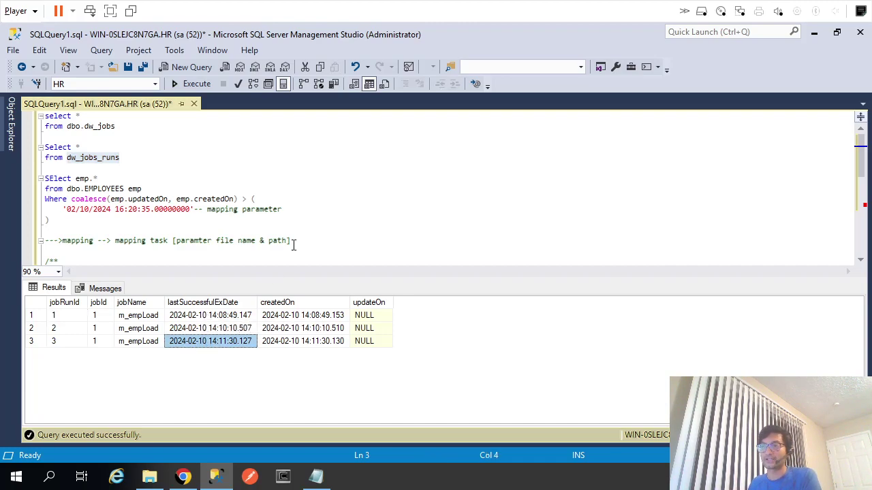
# Compare the date literal in the EMPLOYEES query's filter with the m_empLoad run in the dw_jobs_runs results.
pyautogui.click(351, 201)
pyautogui.scroll(-2, 282, 191)
pyautogui.moveTo(191, 148); pyautogui.dragTo(69, 149)
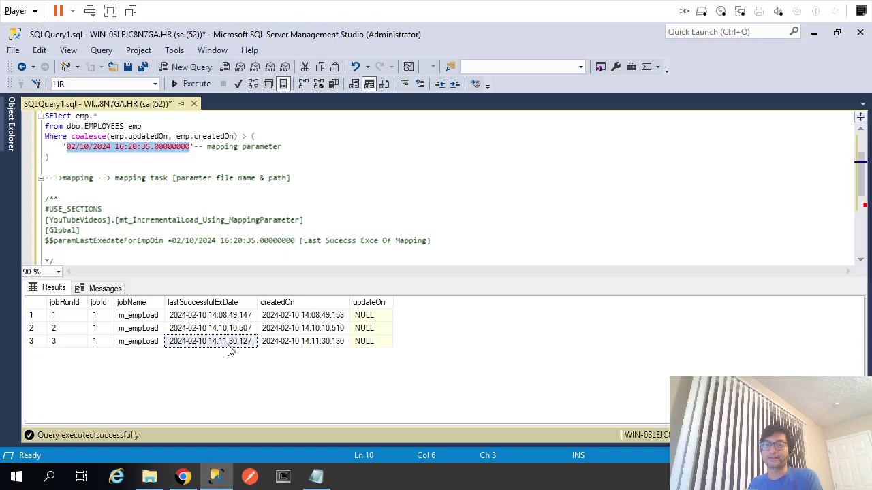
pyautogui.click(146, 343)
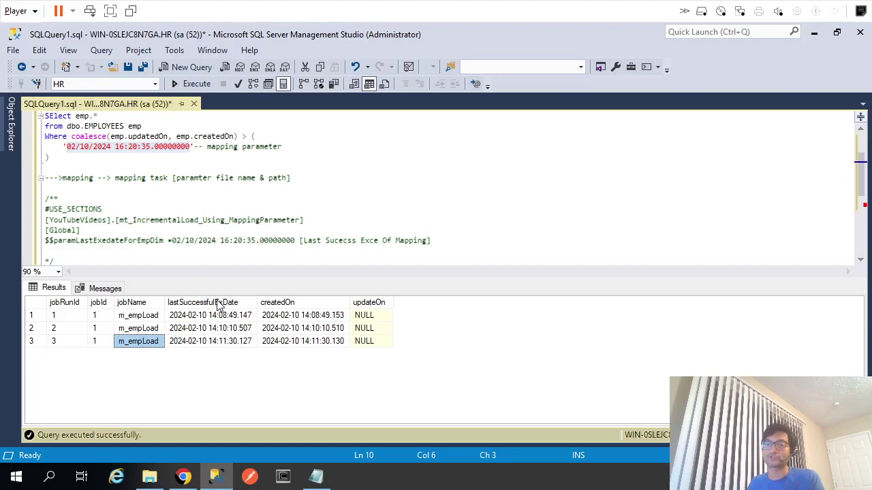
pyautogui.click(291, 178)
pyautogui.scroll(2, 292, 185)
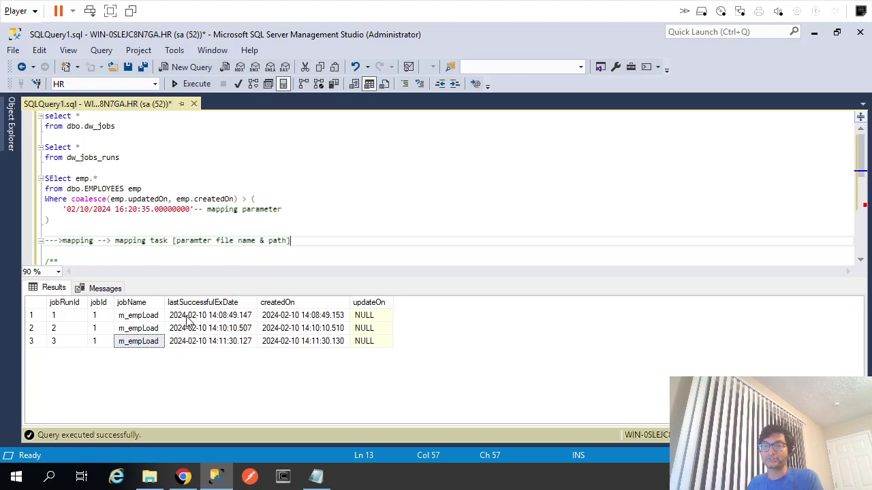
pyautogui.doubleClick(103, 158)
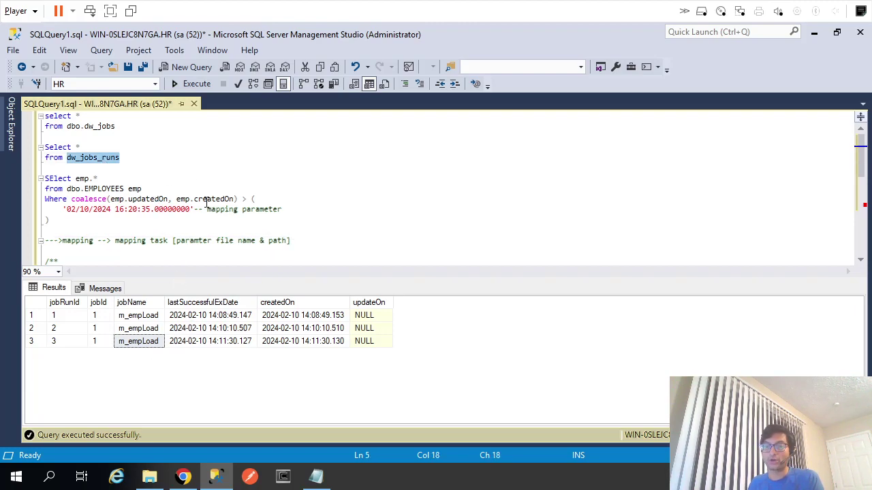
# Run only the dbo.dw_jobs query and examine the job's name, createdOn and lastSuccessfulExeDate values.
pyautogui.click(125, 126)
pyautogui.hotkey('ctrl', 'shift', 'Home')
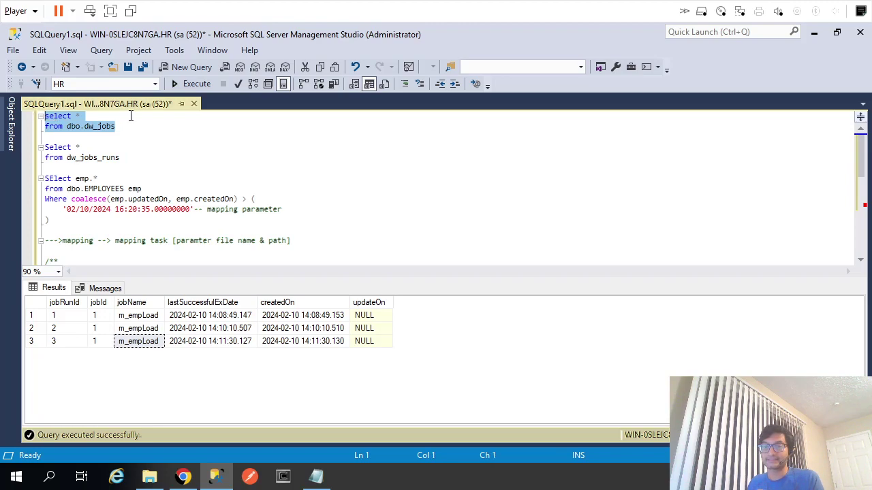
pyautogui.click(196, 83)
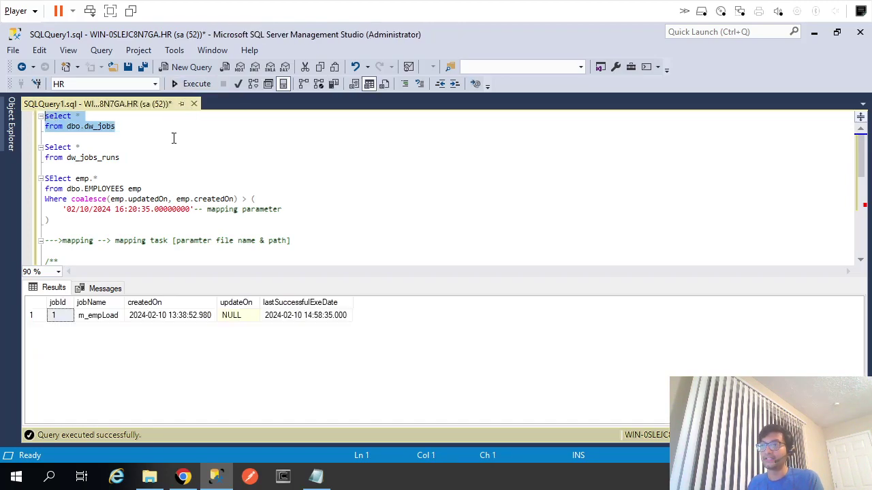
pyautogui.click(294, 320)
pyautogui.click(159, 319)
pyautogui.click(87, 319)
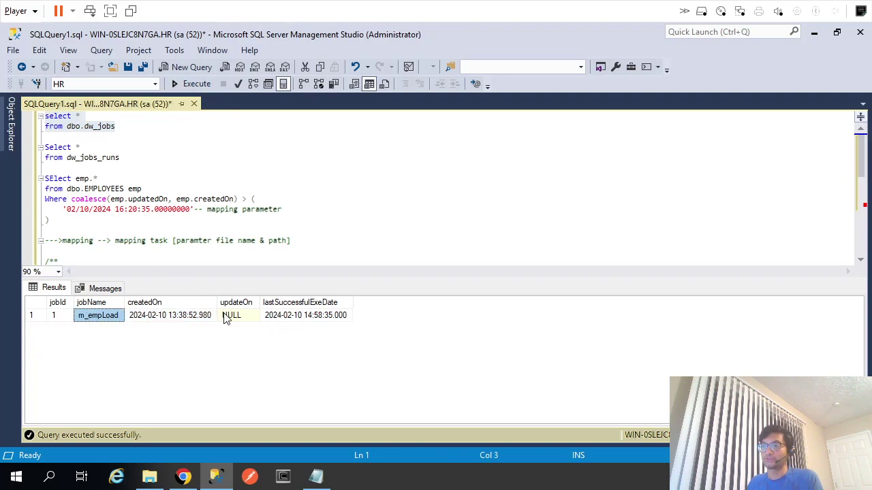
pyautogui.click(303, 321)
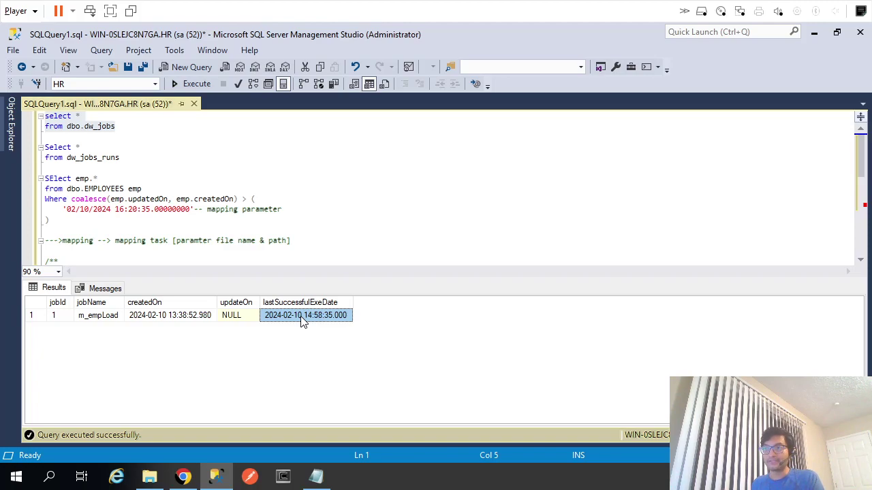
# Run only the dw_jobs_runs query, and rerun only the dbo.dw_jobs query to compare the two job tables.
pyautogui.moveTo(134, 160); pyautogui.dragTo(43, 147)
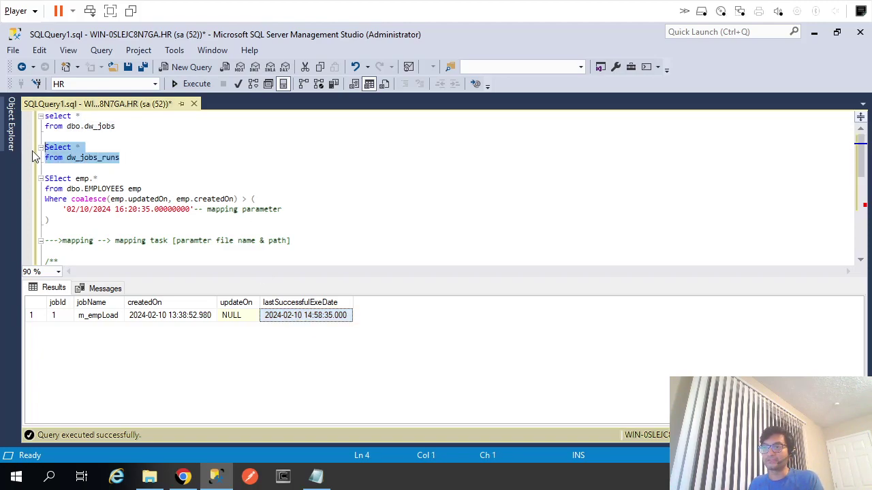
pyautogui.click(193, 84)
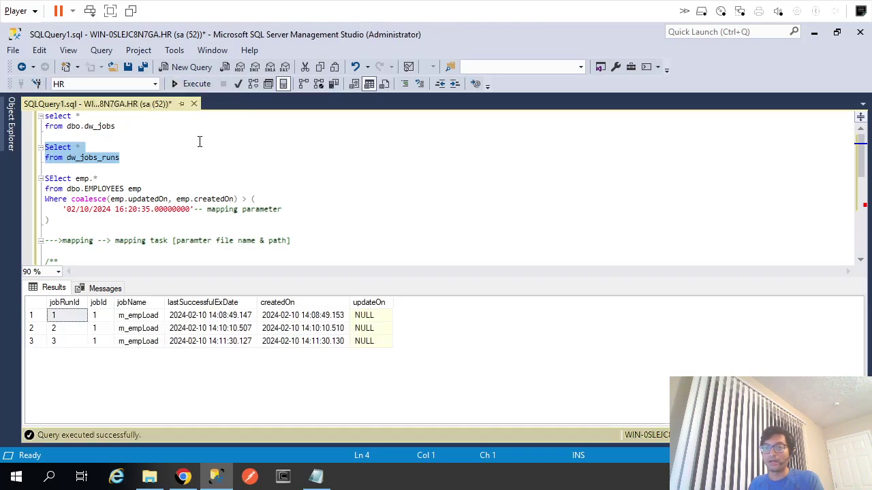
pyautogui.moveTo(132, 126); pyautogui.dragTo(44, 115)
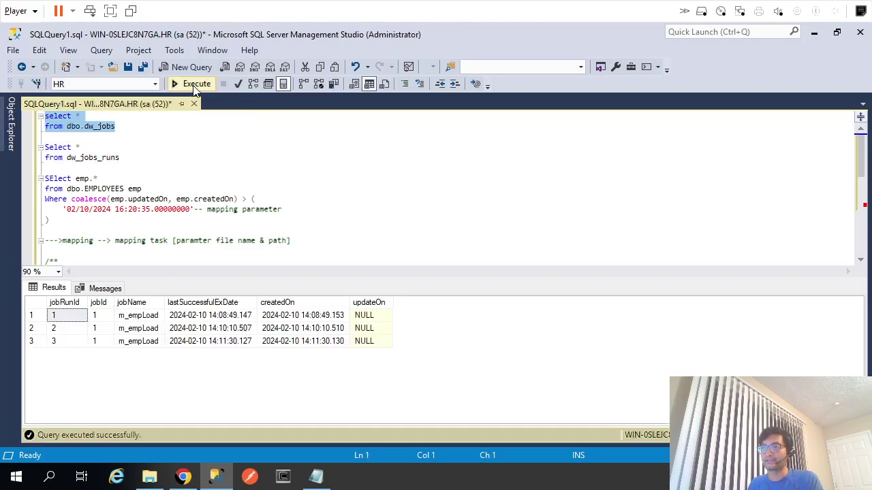
pyautogui.click(194, 86)
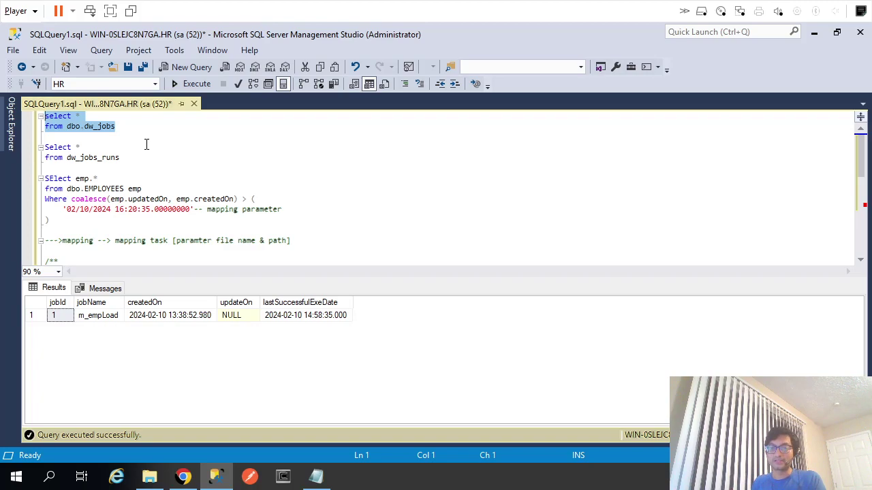
# Start a numbered note below the dbo.dw_jobs query with "1. Param File Creation" and an empty item "2.".
pyautogui.press('Right')
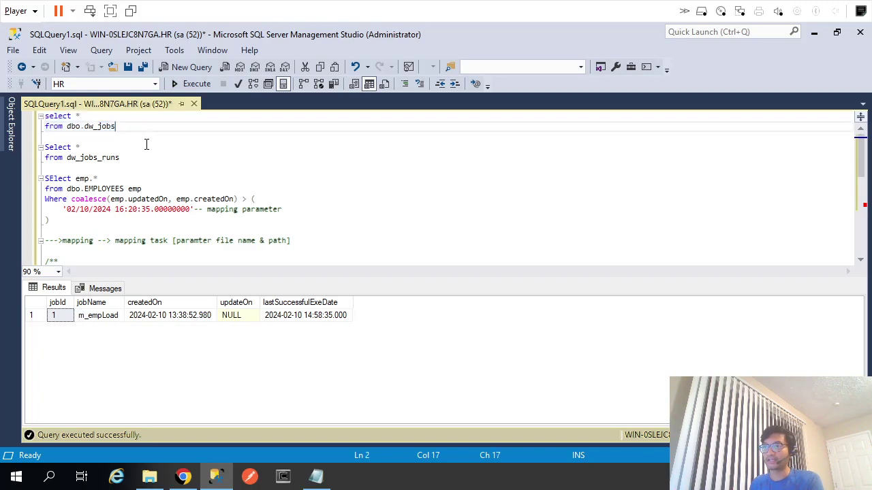
pyautogui.press('Return')
pyautogui.press('Return')
pyautogui.write('1. Param File Creation')
pyautogui.press('Return')
pyautogui.write('2.')
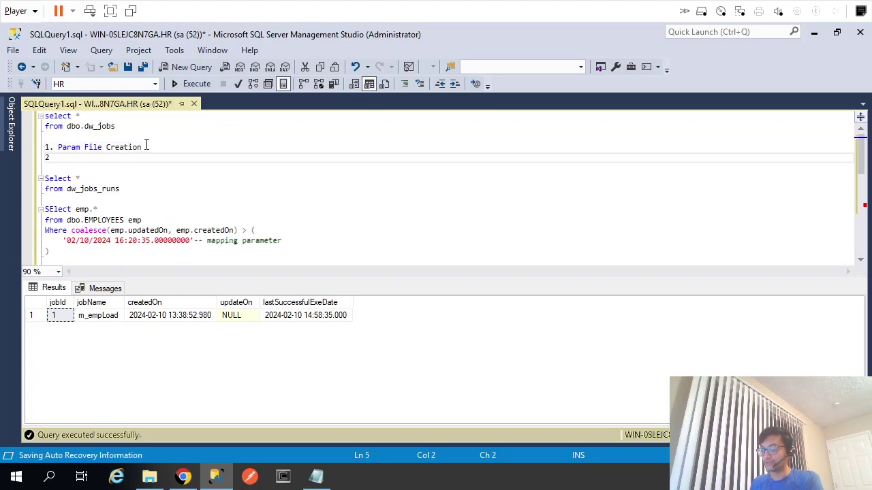
# Check the job's lastSuccessfulExeDate and jobName, and complete note item 2 with "Use it to assign Param Value".
pyautogui.click(326, 319)
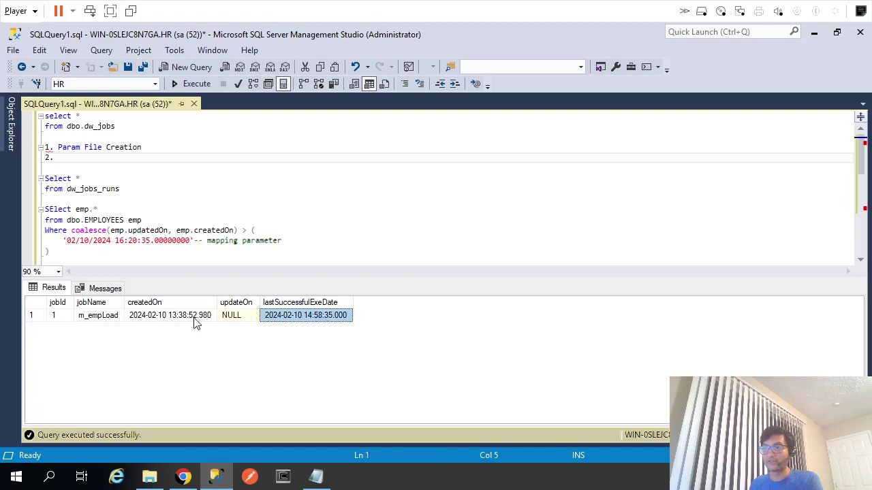
pyautogui.click(107, 319)
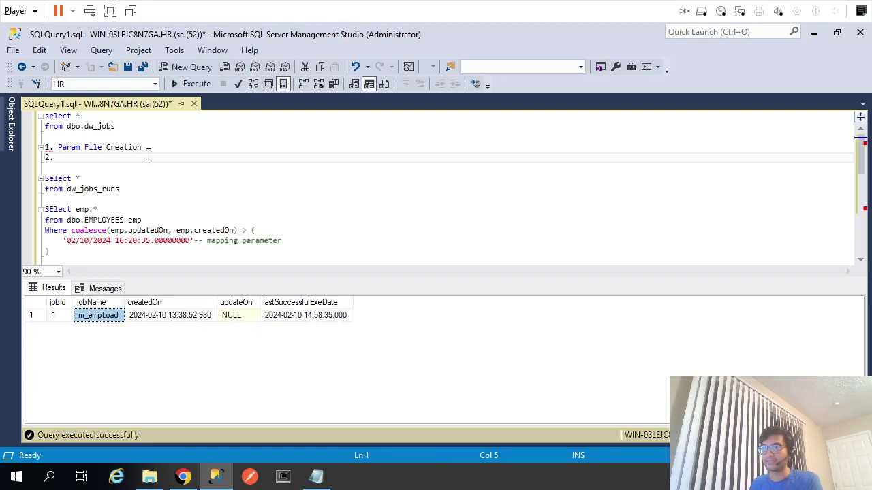
pyautogui.doubleClick(89, 127)
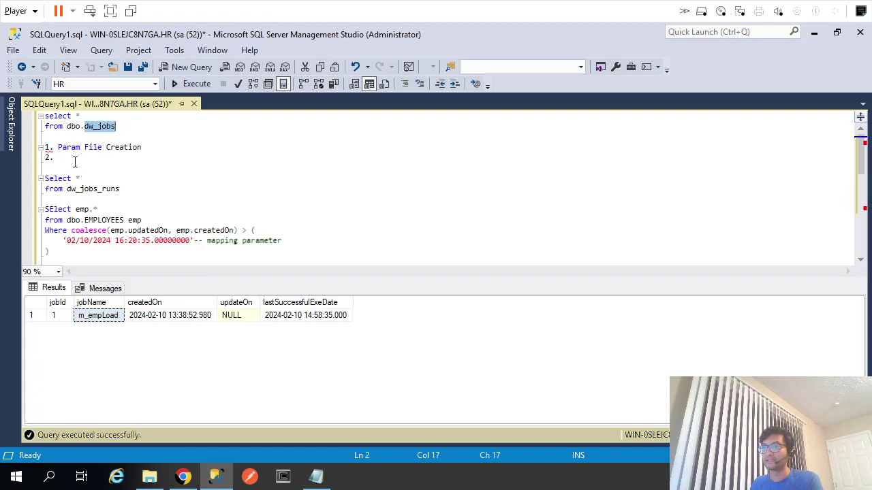
pyautogui.click(78, 158)
pyautogui.write('Use it to assign Param ')
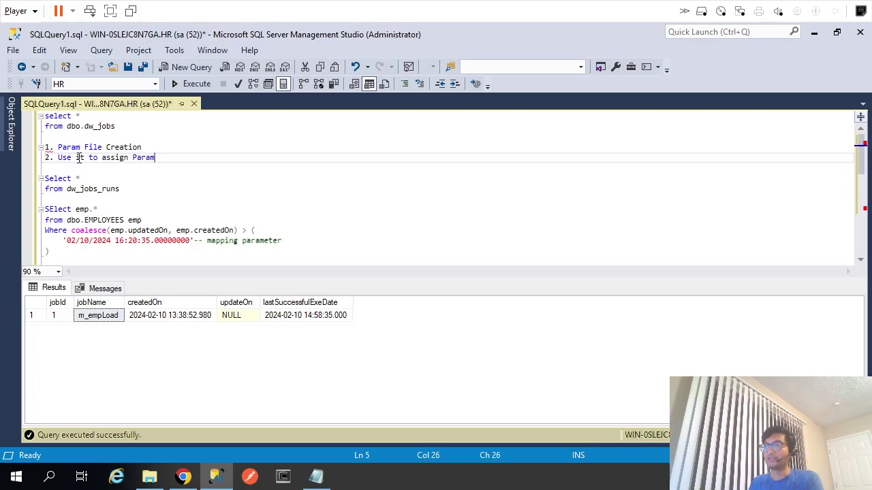
pyautogui.write('Value')
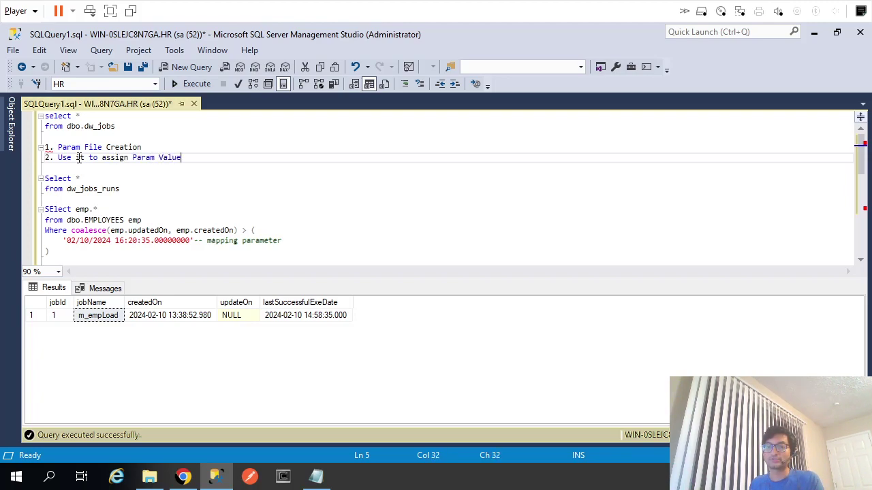
pyautogui.hotkey('shift', 'Up')
pyautogui.hotkey('shift', 'Up')
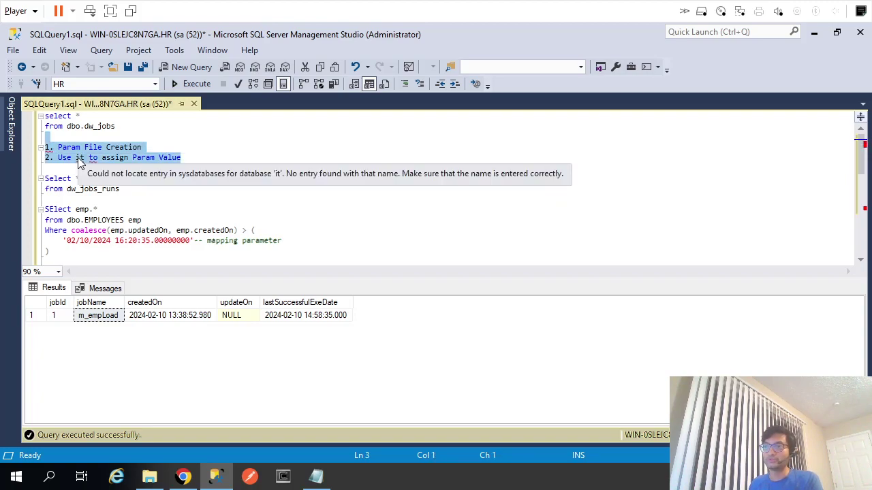
# Add the comment "--Source(DW Jobs) --> Parameter File" between the dbo.dw_jobs query and the numbered notes.
pyautogui.doubleClick(107, 128)
pyautogui.click(142, 130)
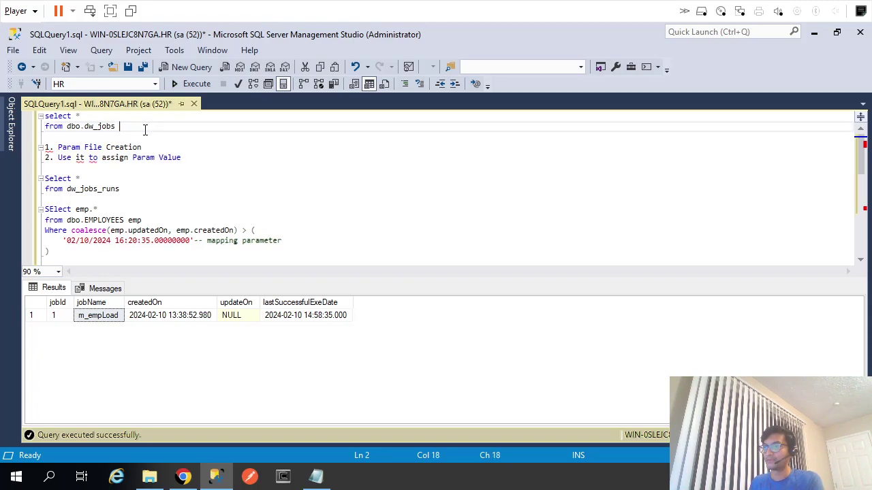
pyautogui.press('Return')
pyautogui.press('Return')
pyautogui.write('Source(Dow')
pyautogui.write('Jobs)')
pyautogui.press('Home')
pyautogui.write('--')
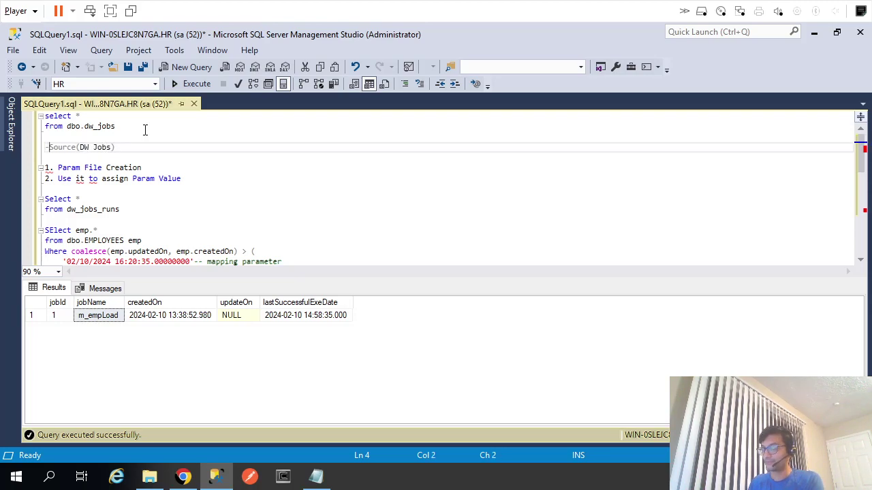
pyautogui.press('End')
pyautogui.write('--')
pyautogui.write('> Parameter File')
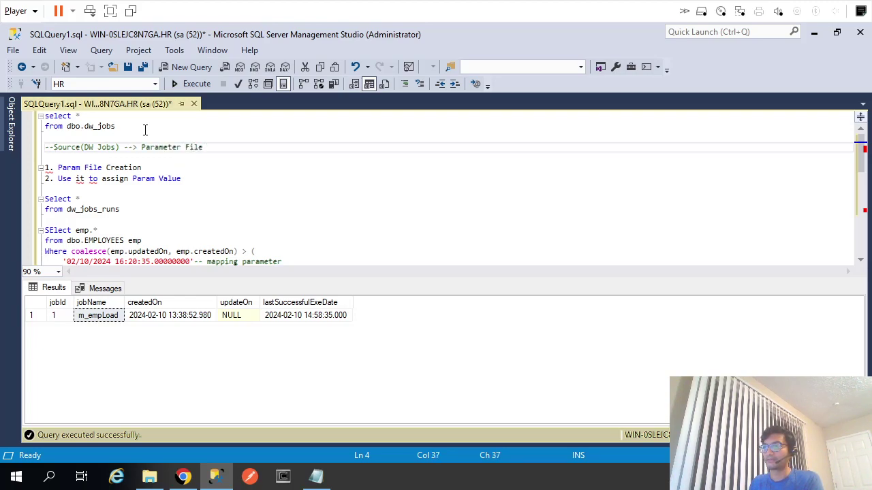
# Insert the comment line "--New Mapping" directly above the Source(DW Jobs) comment.
pyautogui.press('Home')
pyautogui.press('Return')
pyautogui.press('Up')
pyautogui.write('--New Mapping')
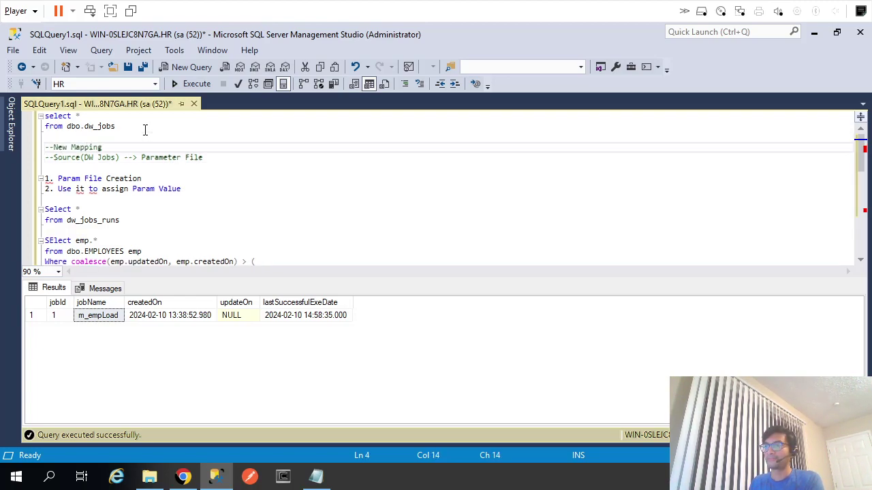
# Highlight "Source(DW Jobs)" and "Parameter File" in turn to review the source and target of the planned mapping.
pyautogui.press('Right')
pyautogui.hotkey('ctrl', 'shift', 'Right')
pyautogui.hotkey('ctrl', 'shift', 'Right')
pyautogui.hotkey('ctrl', 'shift', 'Right')
pyautogui.hotkey('ctrl', 'shift', 'Right')
pyautogui.hotkey('ctrl', 'shift', 'Right')
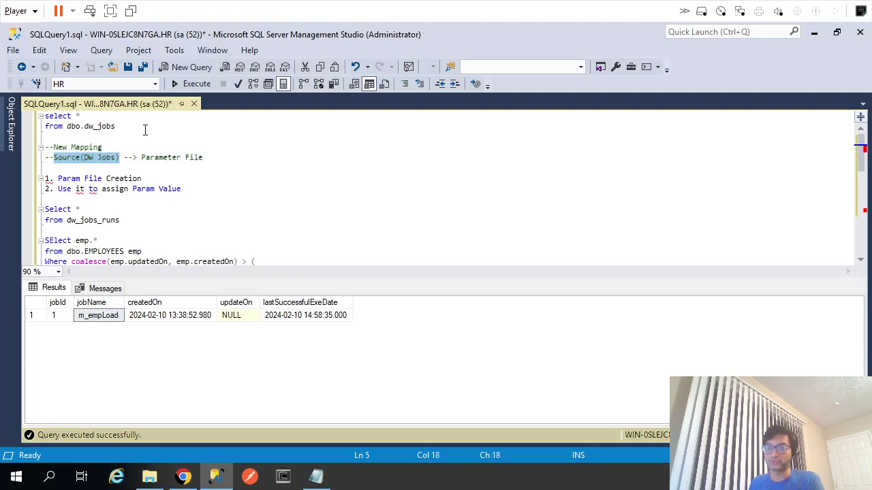
pyautogui.press('Right')
pyautogui.press('Right')
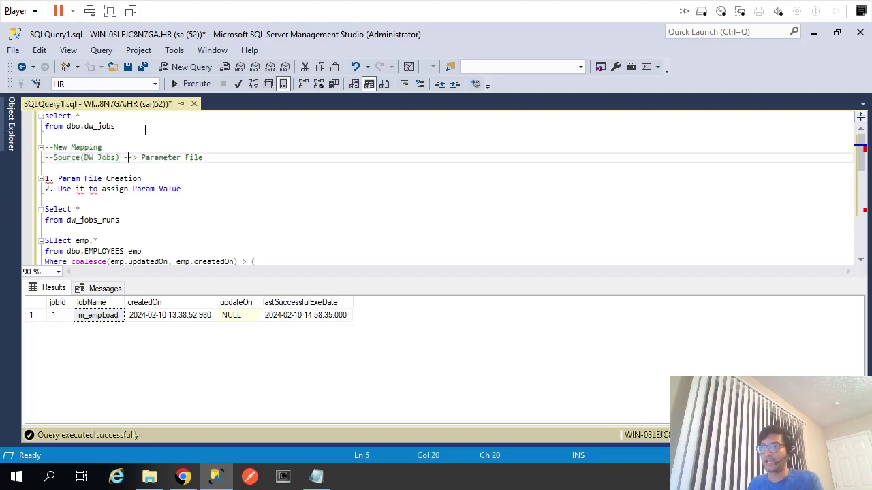
pyautogui.hotkey('ctrl', 'shift', 'Right')
pyautogui.hotkey('ctrl', 'shift', 'Right')
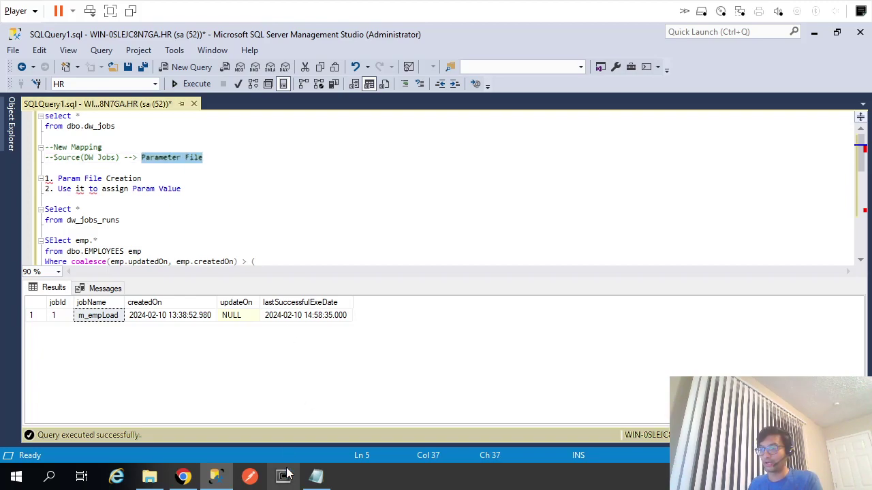
# Switch to Notepad and review the whole content of mt_IncrementalLoad_Using_MappingParameter.param.
pyautogui.click(316, 476)
pyautogui.hotkey('ctrl', 'a')
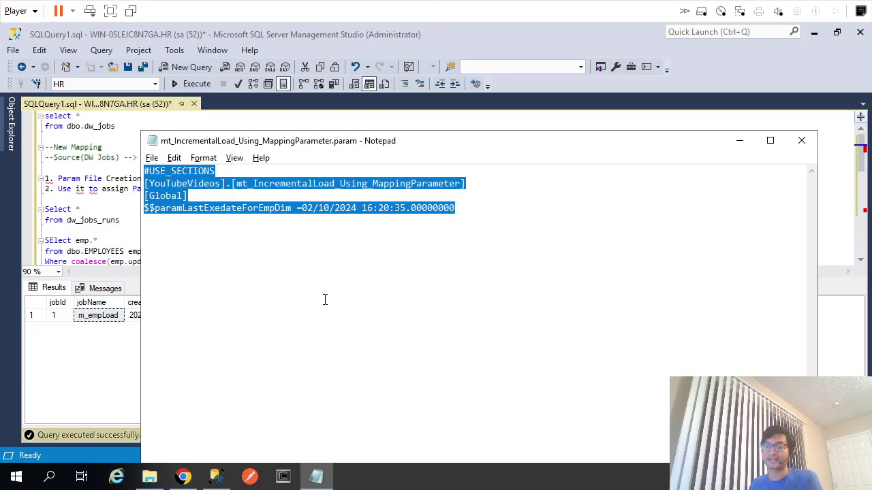
pyautogui.click(325, 299)
pyautogui.hotkey('ctrl', 'a')
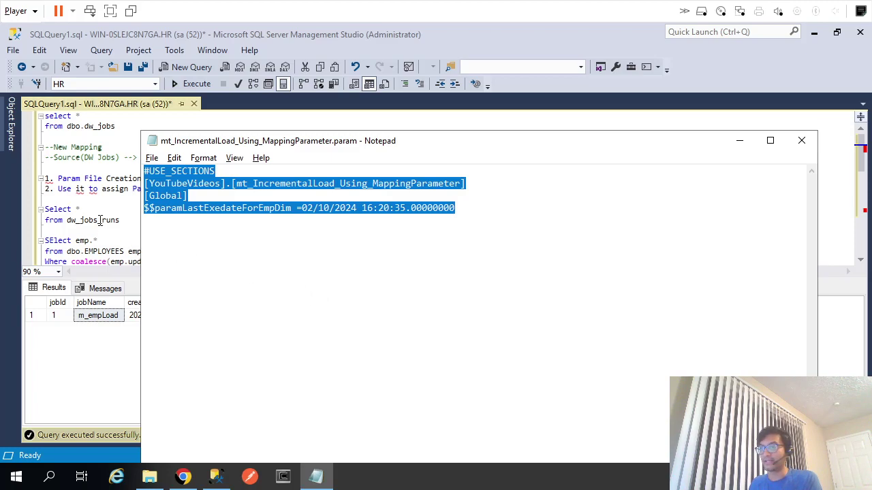
pyautogui.click(100, 221)
# Switch to Informatica Data Integration in Chrome and create a new blank mapping.
pyautogui.click(182, 476)
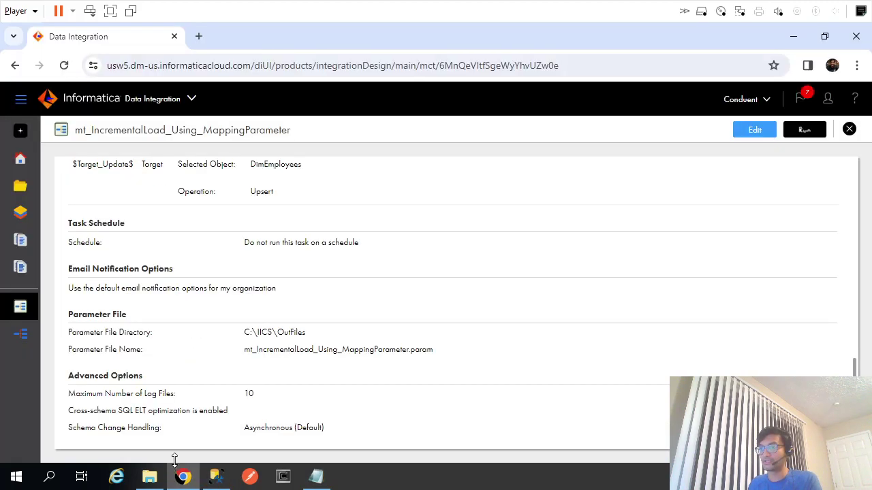
pyautogui.click(20, 130)
pyautogui.click(189, 196)
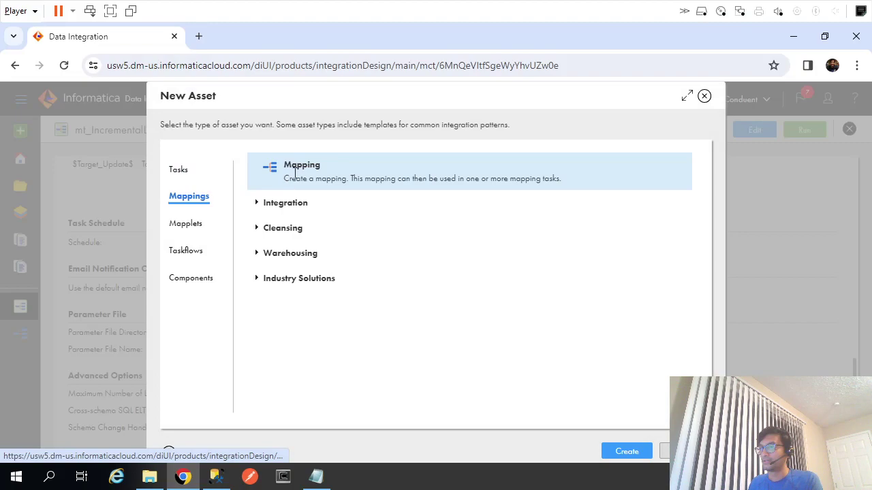
pyautogui.click(628, 452)
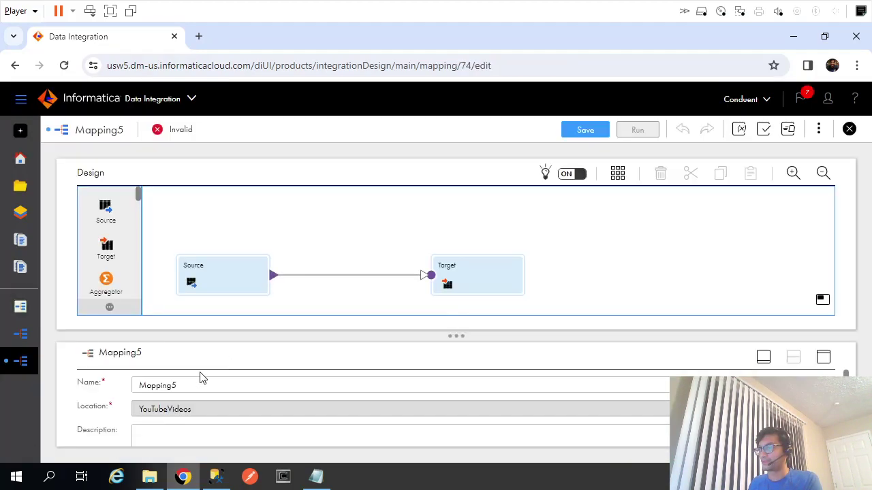
# Name the new mapping m_ParamFileCreation and save it.
pyautogui.click(197, 384)
pyautogui.hotkey('ctrl', 'a')
pyautogui.write('m_ParamnFileCreati')
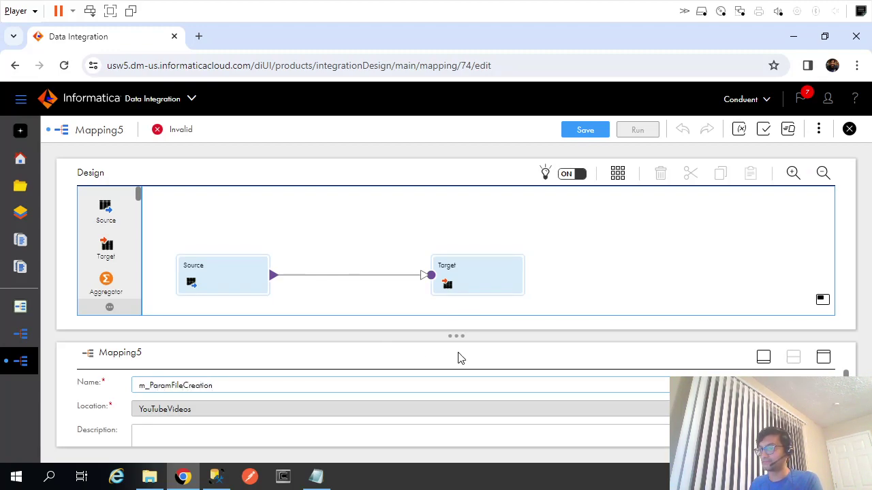
pyautogui.click(674, 283)
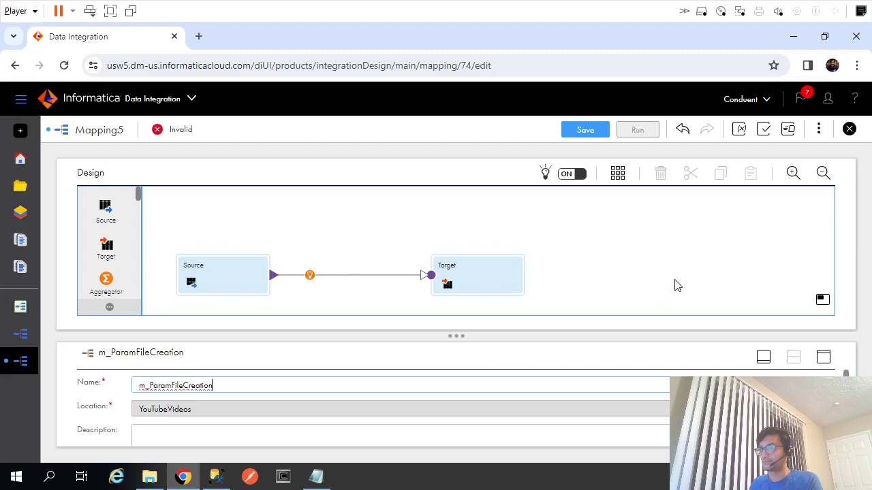
pyautogui.click(584, 134)
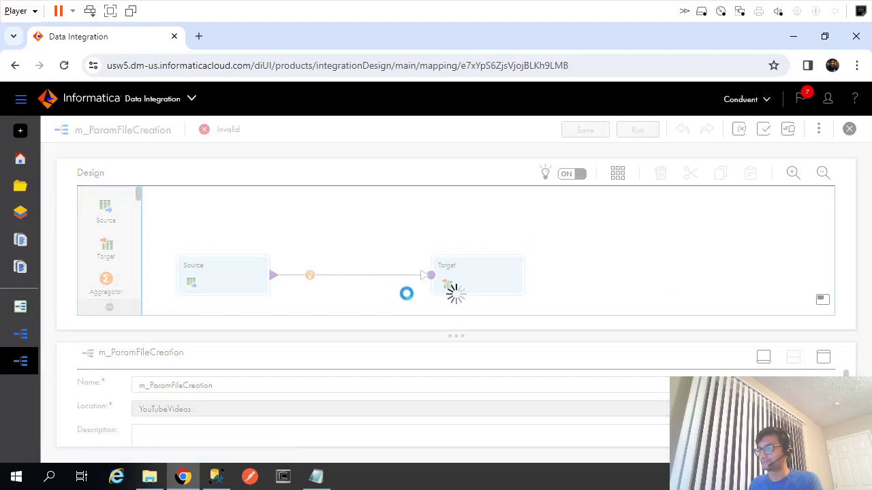
# Insert an Expression transformation between Source and Target, and space the three transformations apart on the canvas.
pyautogui.click(312, 280)
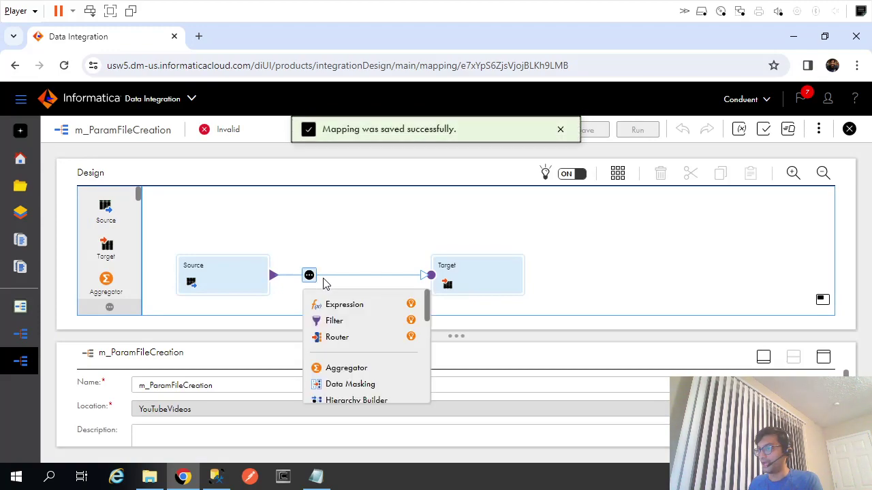
pyautogui.click(332, 305)
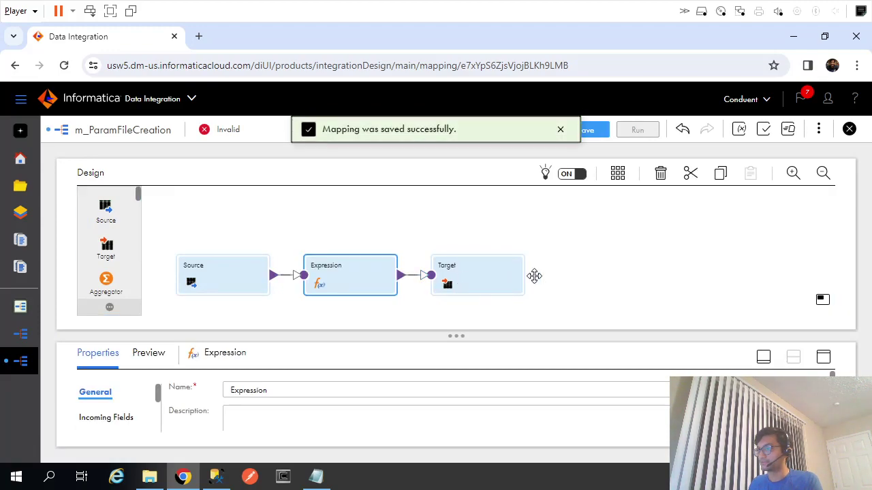
pyautogui.moveTo(516, 276); pyautogui.dragTo(638, 267)
pyautogui.moveTo(395, 260); pyautogui.dragTo(455, 247)
pyautogui.moveTo(209, 285); pyautogui.dragTo(208, 252)
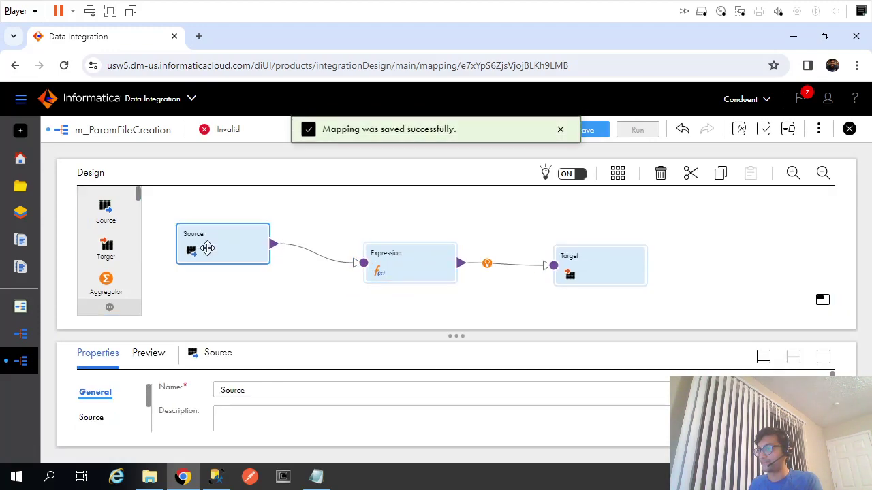
# Rename the Source transformation as Src_dw_jobs.
pyautogui.doubleClick(248, 392)
pyautogui.write('Src_')
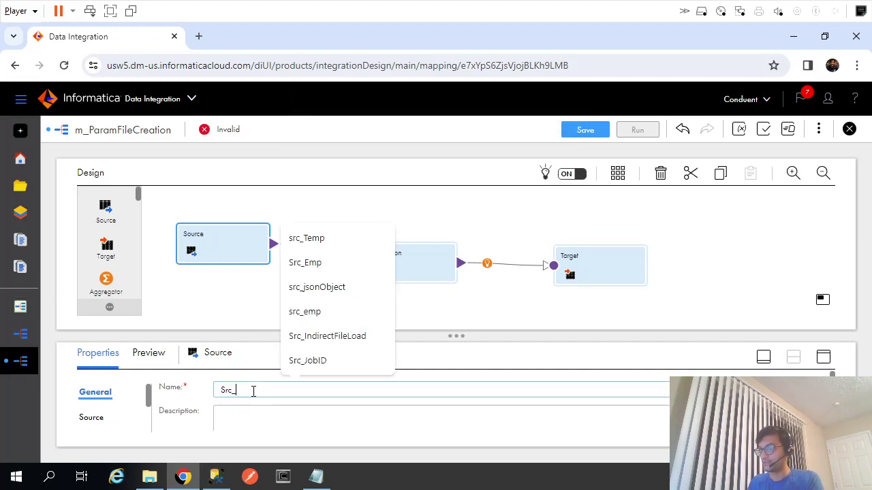
pyautogui.write('DW')
pyautogui.press('Down')
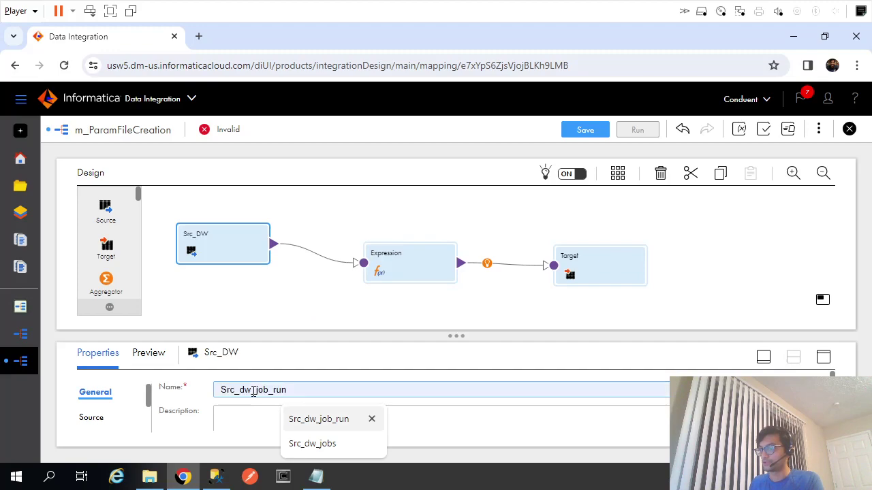
pyautogui.click(312, 446)
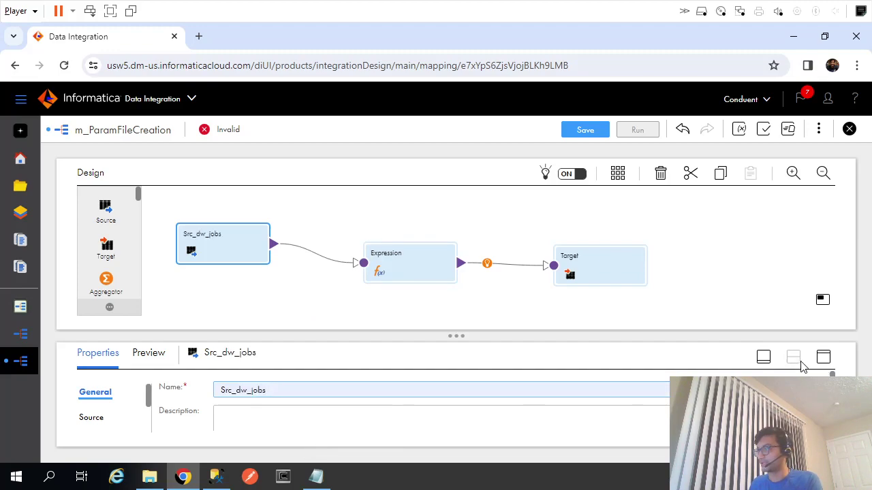
# Configure Src_dw_jobs to read the single object dw_jobs through the OnPremSqlServer (ODBC) connection, and show its fields.
pyautogui.click(822, 360)
pyautogui.click(89, 236)
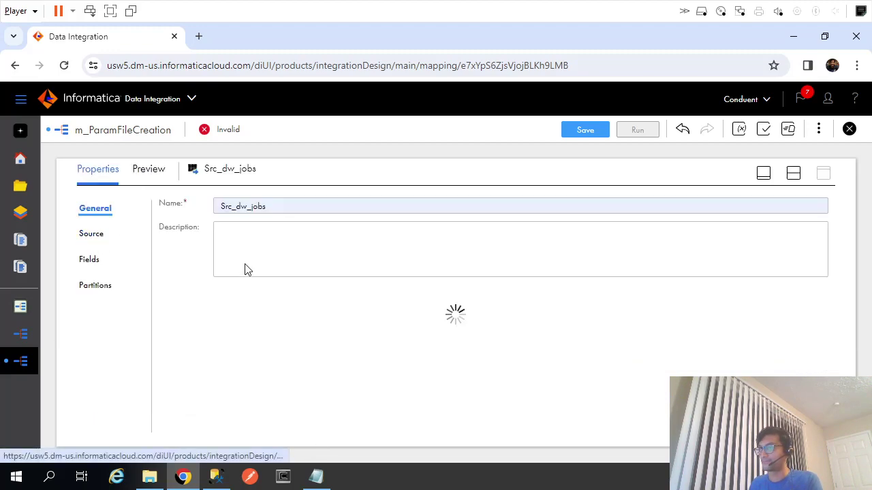
pyautogui.click(356, 237)
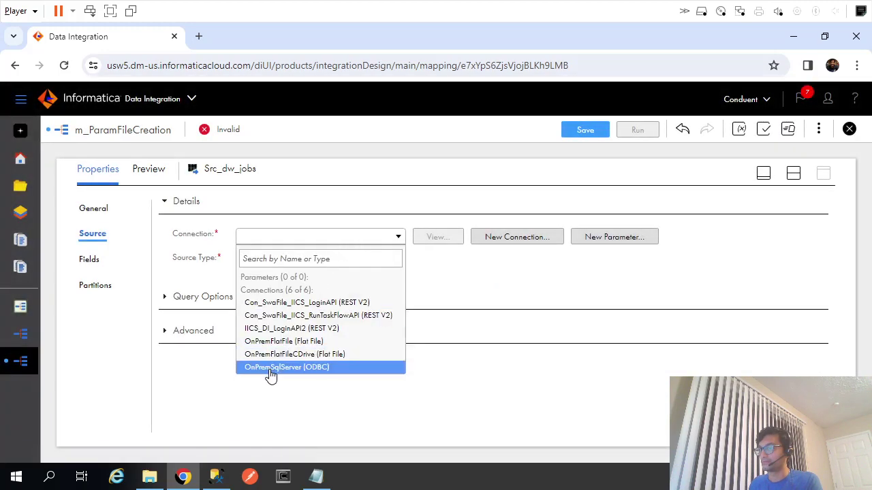
pyautogui.click(331, 365)
pyautogui.click(436, 286)
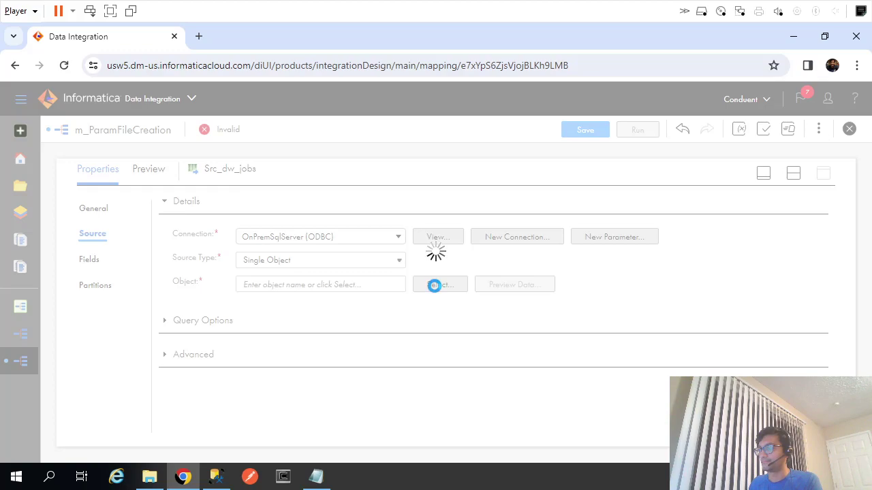
pyautogui.scroll(-3, 297, 345)
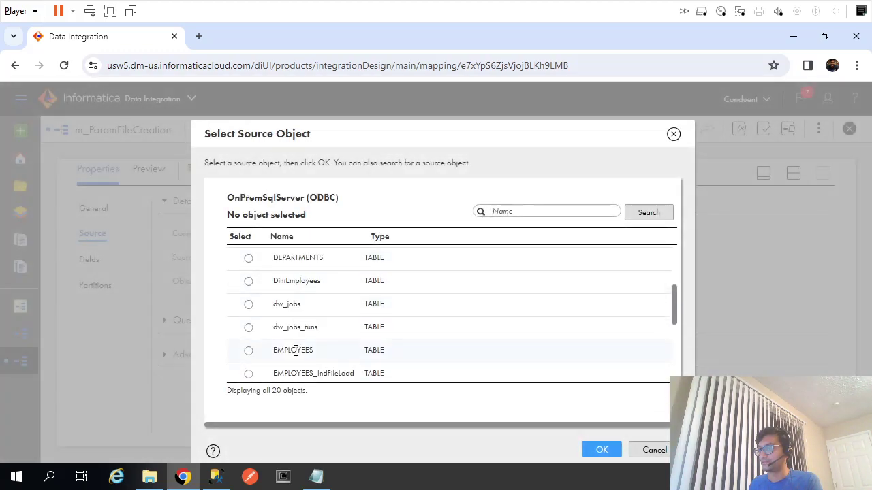
pyautogui.click(249, 305)
pyautogui.click(592, 450)
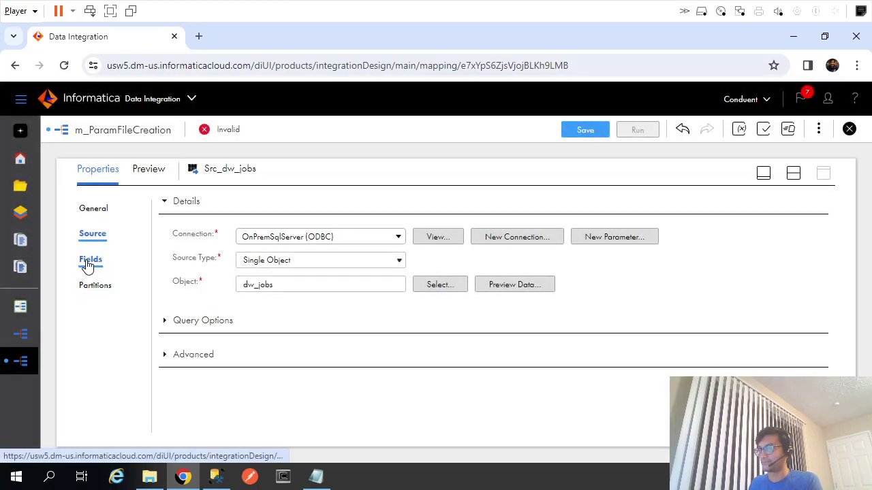
pyautogui.click(89, 265)
# Rearrange Src_dw_jobs, Expression and Target higher up on the design canvas.
pyautogui.click(793, 173)
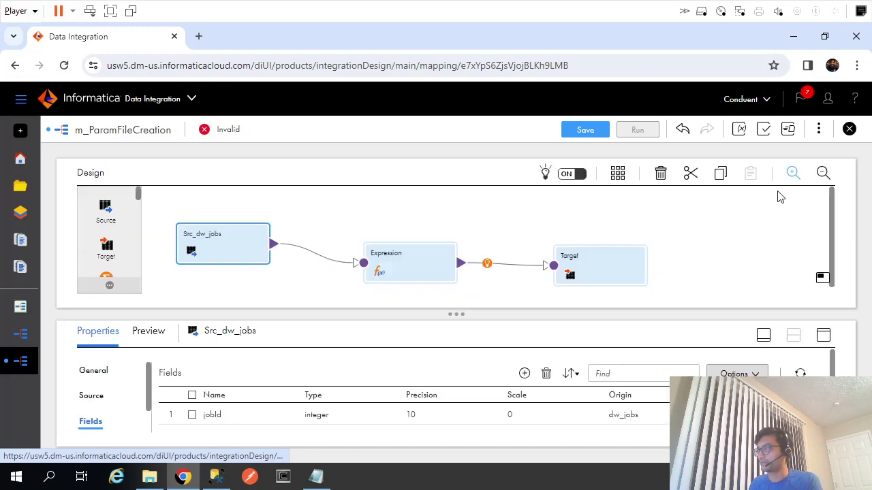
pyautogui.moveTo(415, 259); pyautogui.dragTo(390, 235)
pyautogui.moveTo(219, 245); pyautogui.dragTo(219, 229)
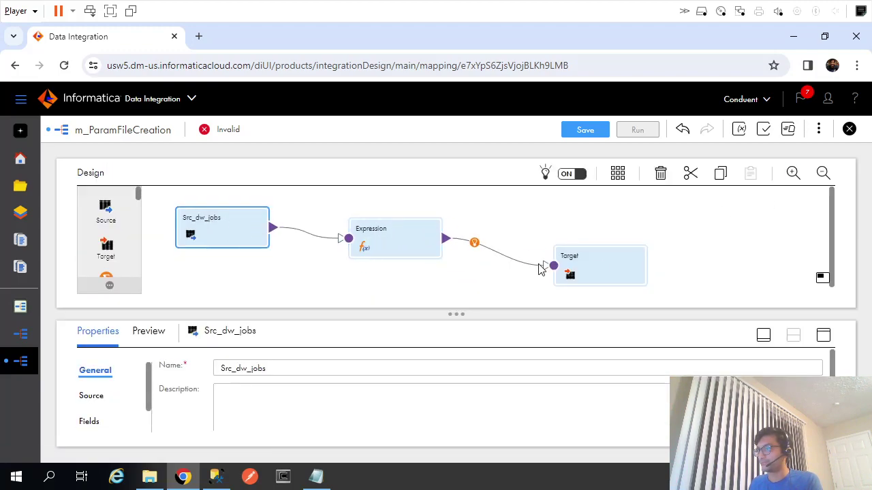
pyautogui.moveTo(596, 264); pyautogui.dragTo(585, 232)
pyautogui.moveTo(368, 224); pyautogui.dragTo(350, 201)
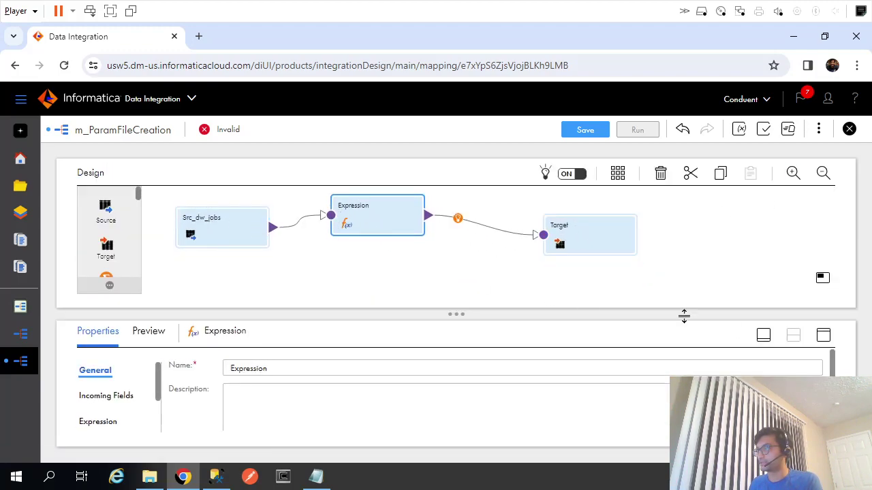
# Add a variable field V_ParamFile of type string with precision 5000 to the Expression transformation.
pyautogui.click(822, 336)
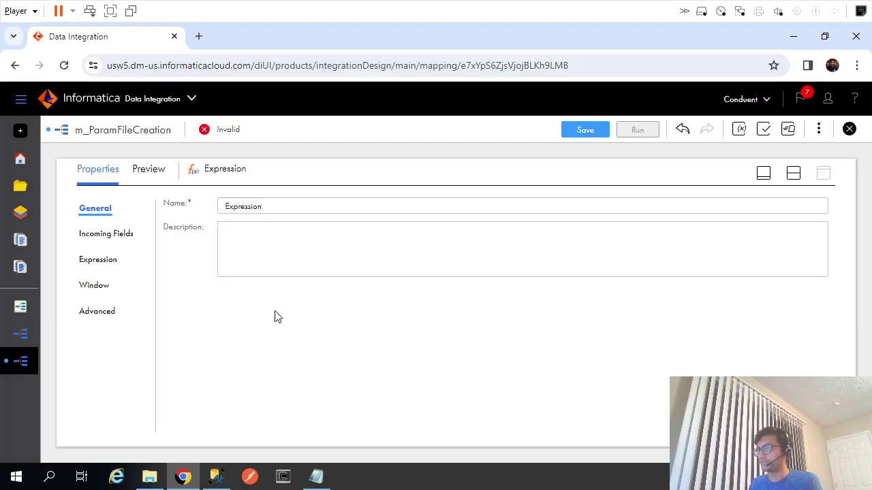
pyautogui.click(108, 240)
pyautogui.click(98, 260)
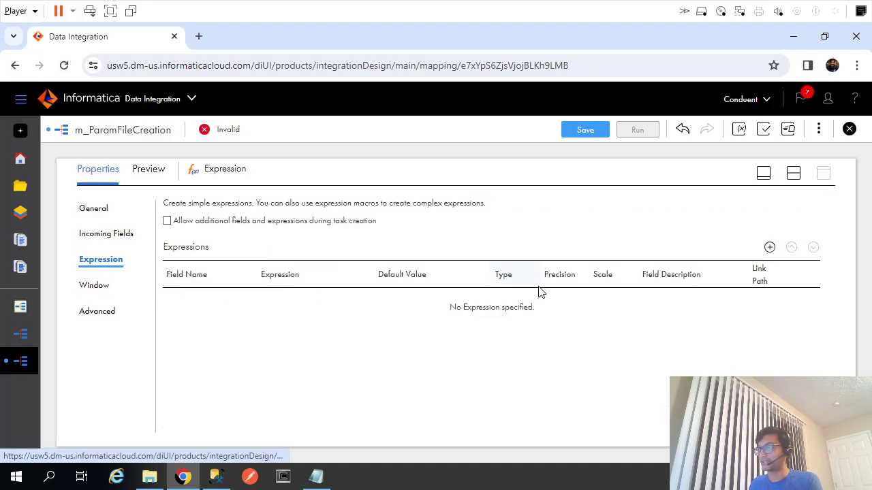
pyautogui.click(769, 248)
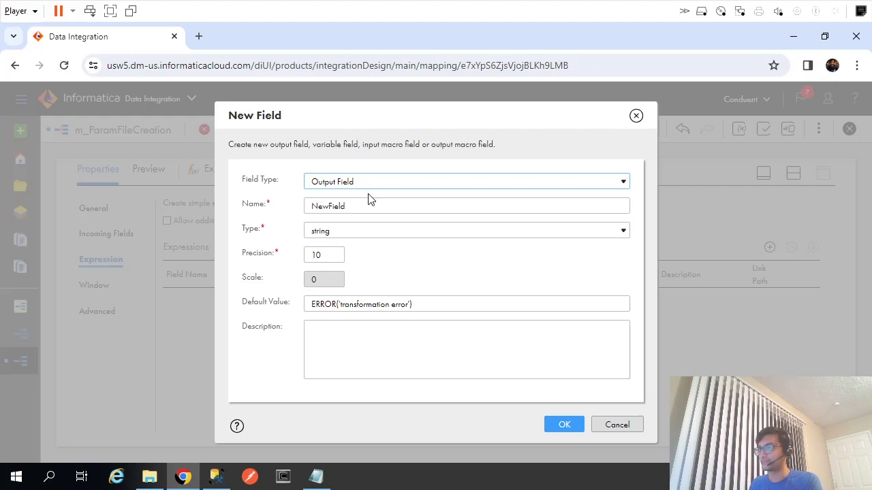
pyautogui.click(374, 183)
pyautogui.click(363, 208)
pyautogui.click(348, 218)
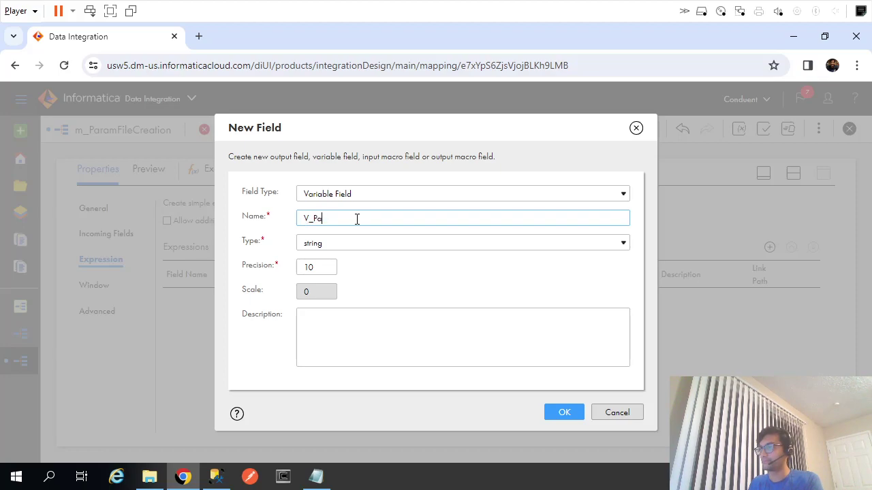
pyautogui.write('V_ParamFile')
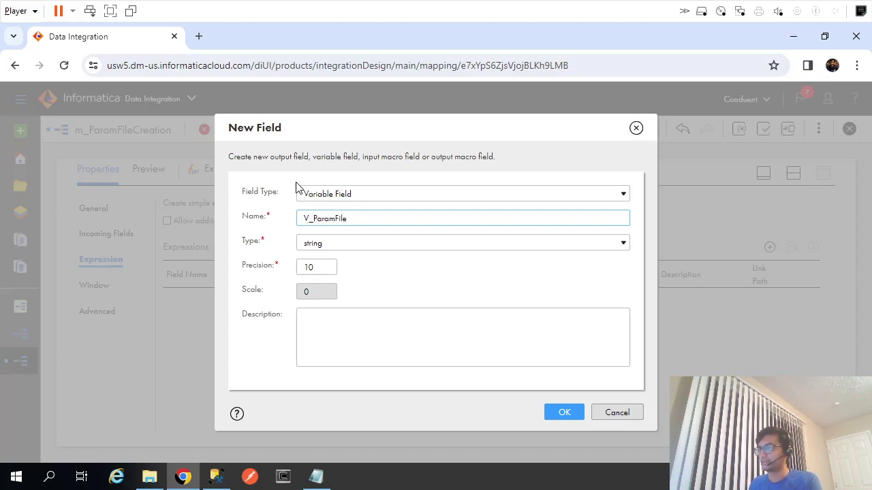
pyautogui.click(319, 267)
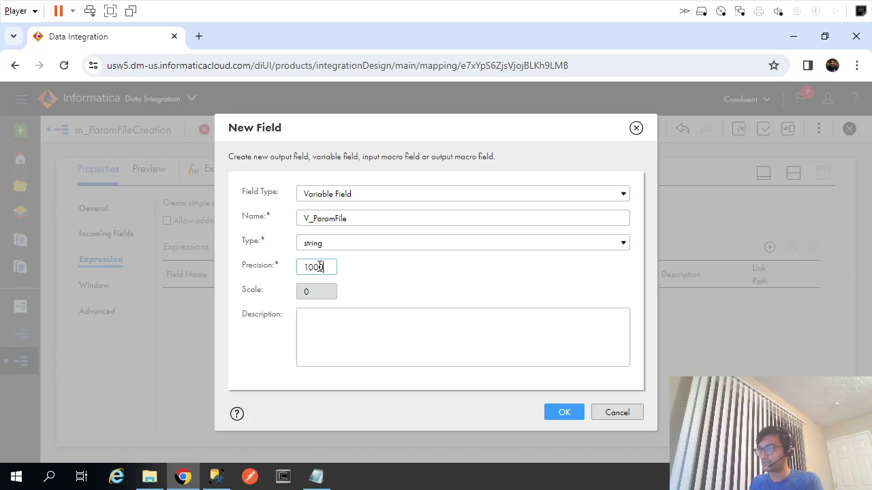
pyautogui.write('5')
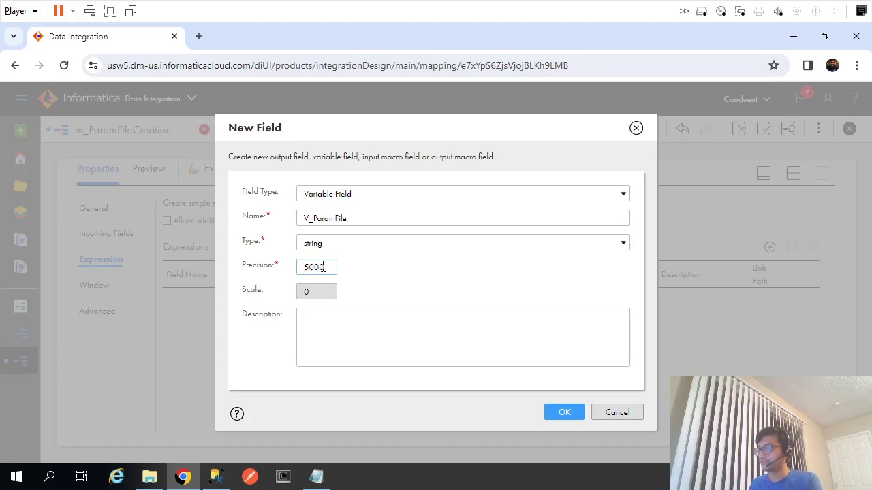
pyautogui.click(370, 334)
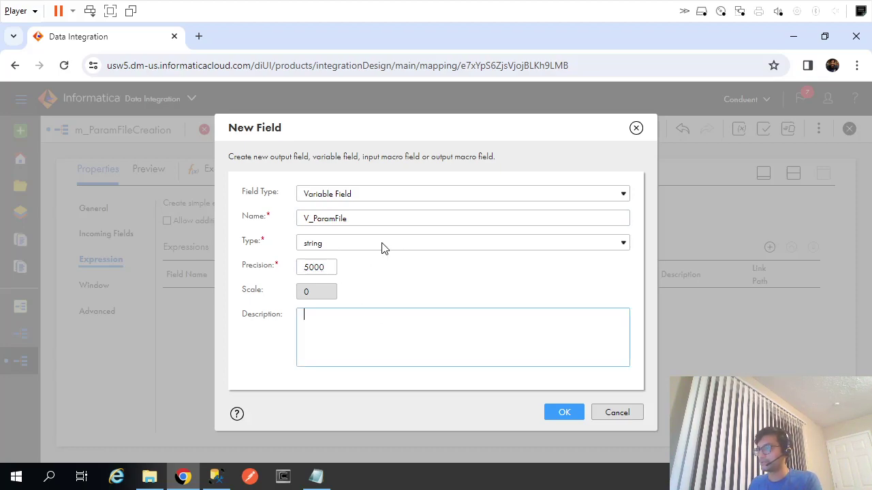
pyautogui.click(555, 411)
# Paste the copied parameter file text, from #USE_SECTIONS to the $$paramLastExedateForEmpDim line, into V_ParamFile's expression.
pyautogui.click(283, 303)
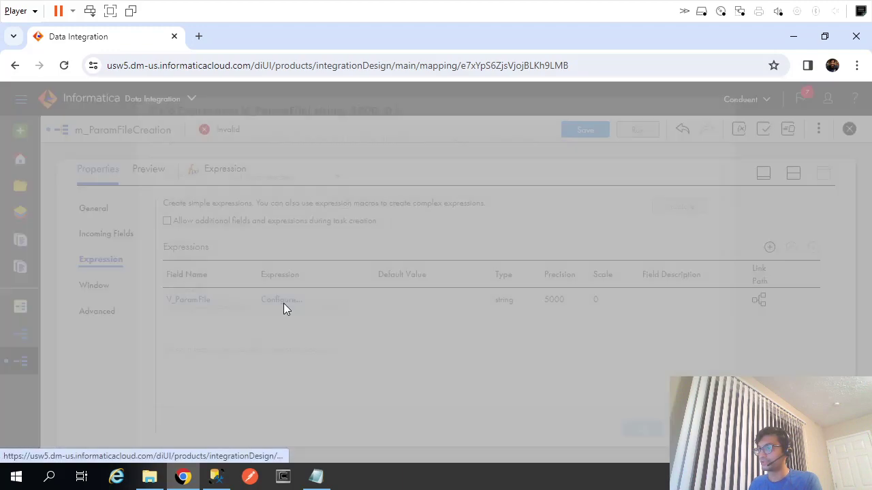
pyautogui.click(496, 256)
pyautogui.write('#USE_SECTIONS [YouTubeVideos].[mt_IncrementalLoad_Using_MappingParameter] [Global] $$paramLastExedateForEmpDim =02/10/2024 16:20:35.00000000')
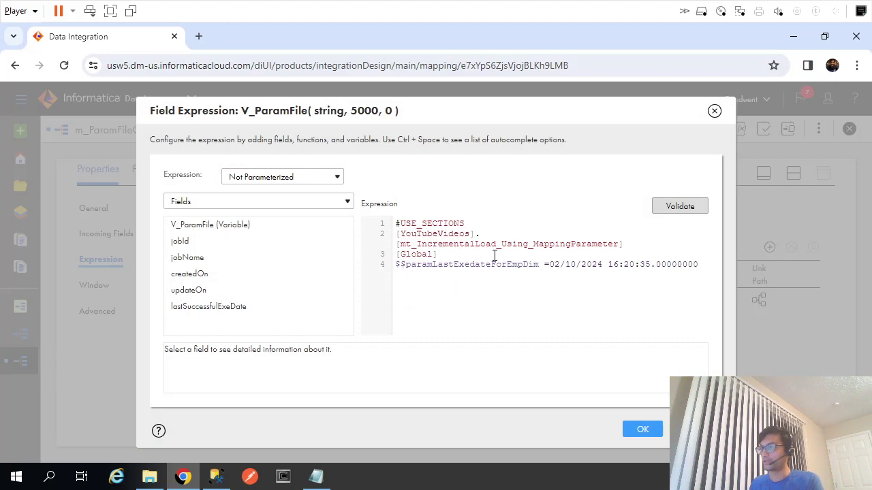
# Enclose #USE_SECTIONS in single quotes and append || Chr(10) || to that line.
pyautogui.hotkey('shift', 'End')
pyautogui.write("'")
pyautogui.press('Right')
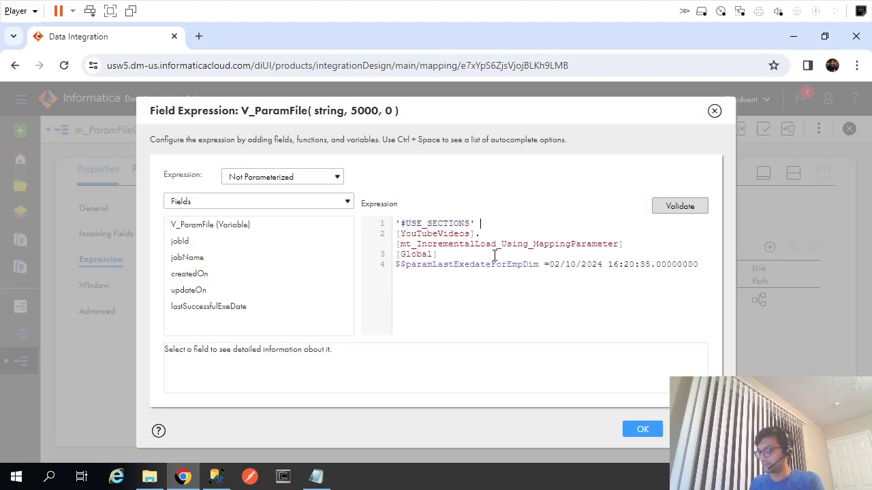
pyautogui.write('|| ch')
pyautogui.press('BackSpace')
pyautogui.press('BackSpace')
pyautogui.write('C')
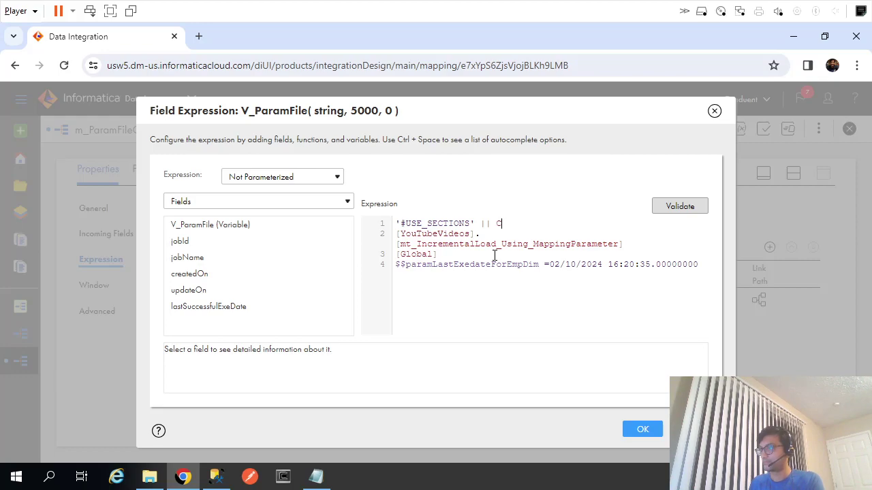
pyautogui.write('har(10) ||')
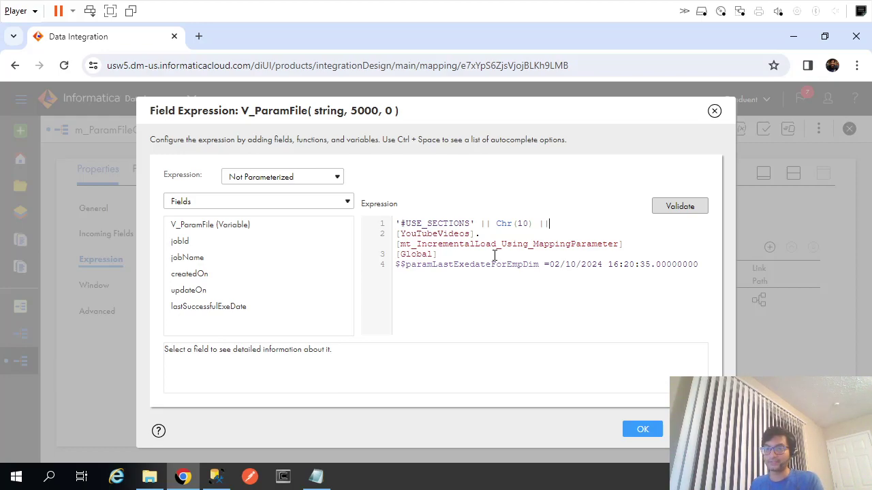
pyautogui.hotkey('shift', 'End')
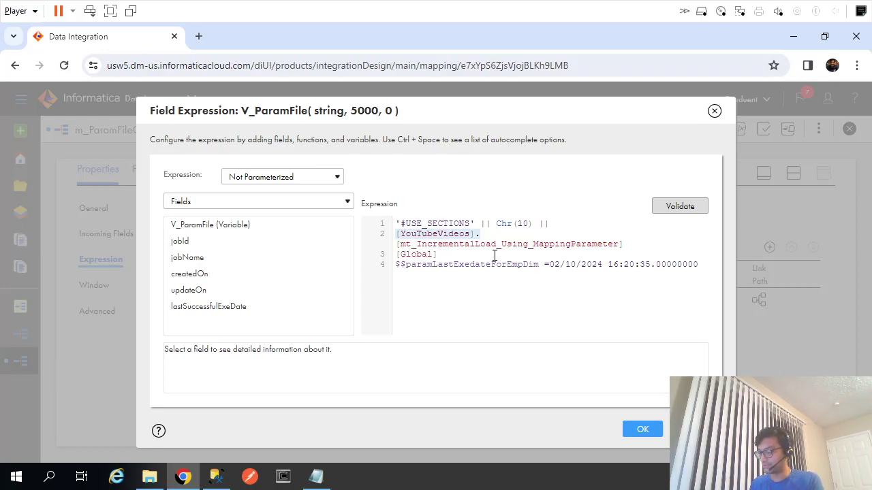
pyautogui.write("'")
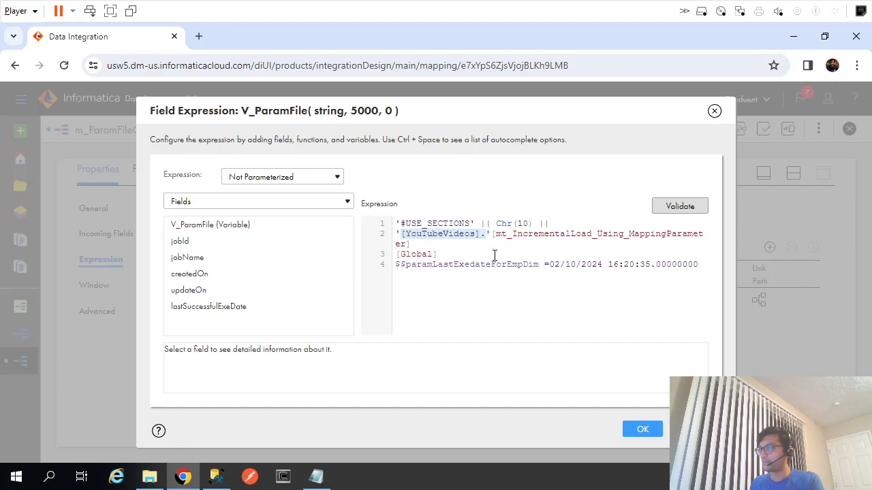
pyautogui.hotkey('ctrl', 'z')
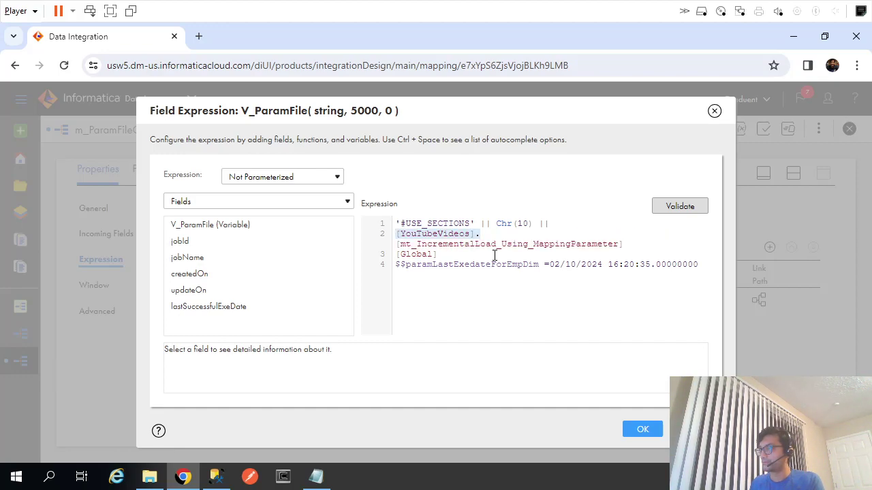
pyautogui.press('Left')
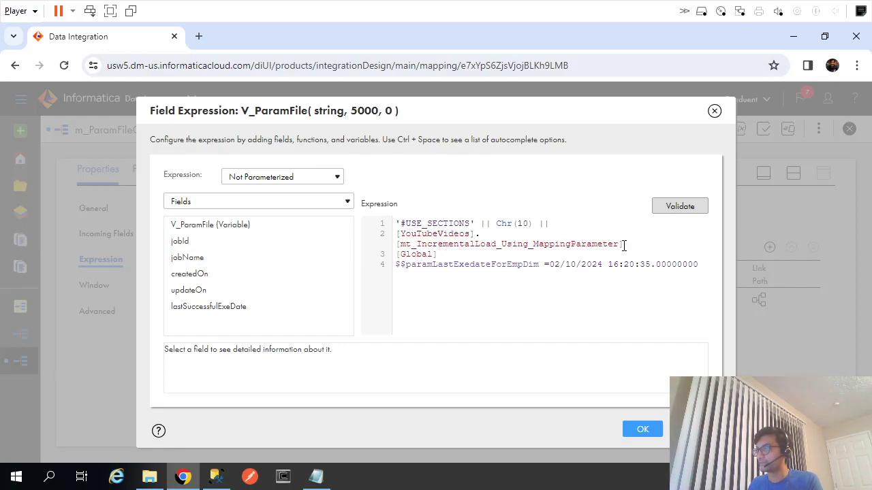
# Check the section line in the Notepad parameter file, then quote the whole [YouTubeVideos].[mt_IncrementalLoad_Using_MappingParameter] line in the expression and append || Chr(10) ||.
pyautogui.click(315, 477)
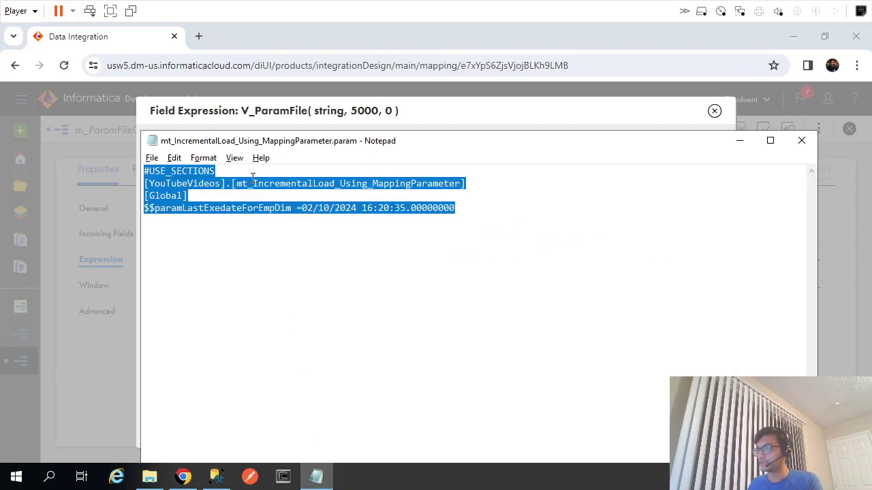
pyautogui.hotkey('alt', 'Tab')
pyautogui.tripleClick(627, 243)
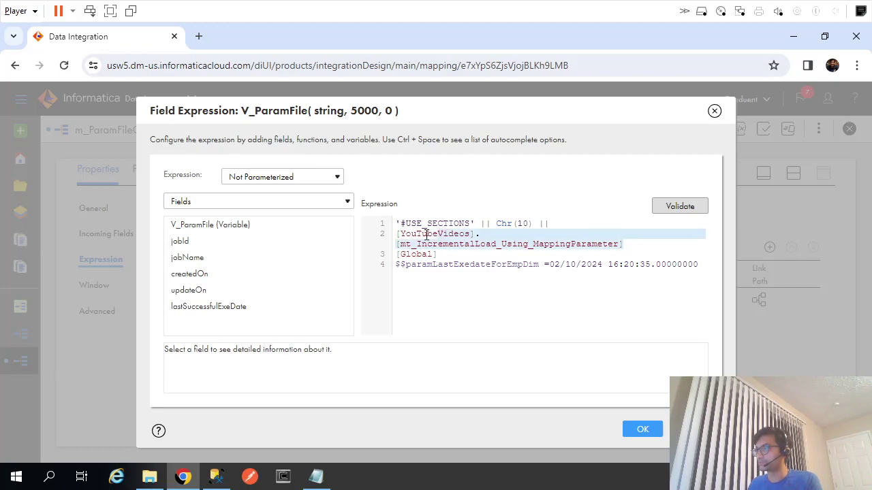
pyautogui.write("'")
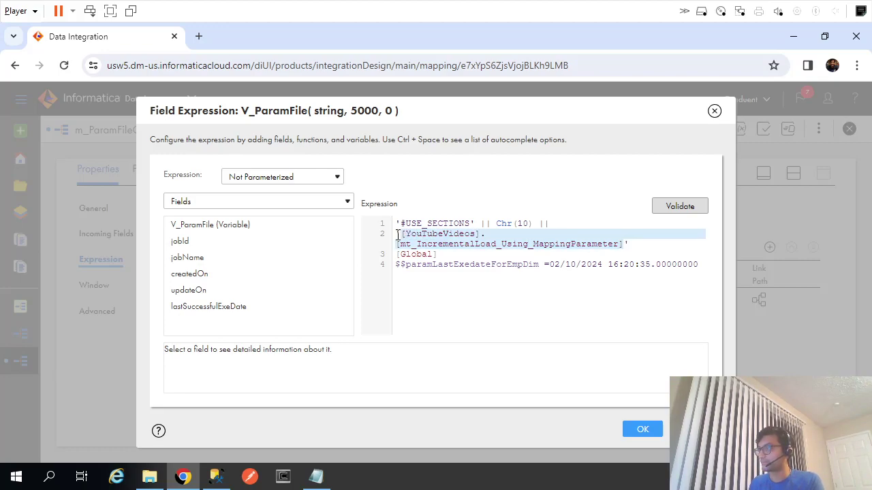
pyautogui.press('Right')
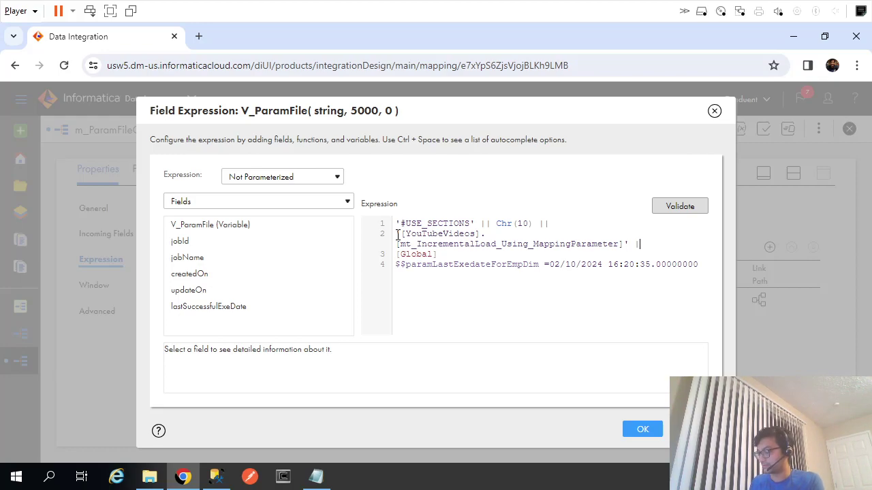
pyautogui.write('C')
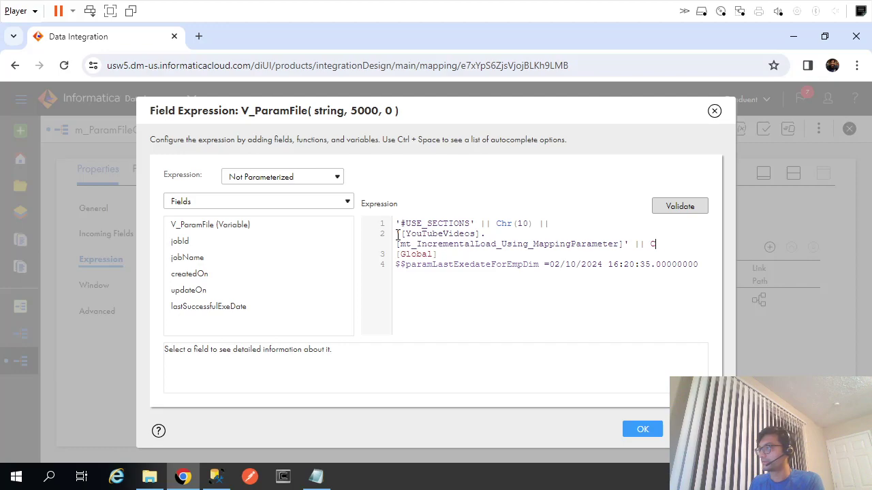
pyautogui.write('hr(10) ||')
# Enclose [Global] in single quotes and append || Chr(10) || to that line.
pyautogui.hotkey('shift', 'Home')
pyautogui.write("'")
pyautogui.press('End')
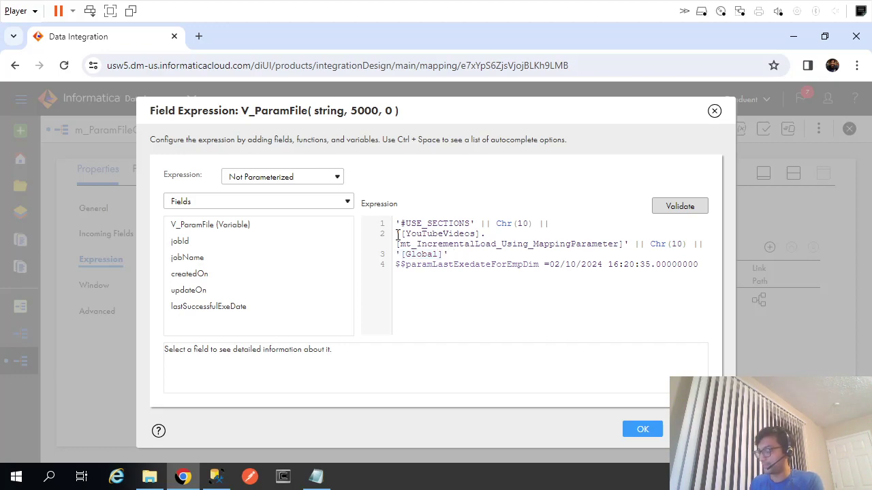
pyautogui.write('|| Chr(10) ||')
# Enclose the whole $$paramLastExedateForEmpDim line, including its date value, in single quotes.
pyautogui.press('End')
pyautogui.hotkey('shift', 'Home')
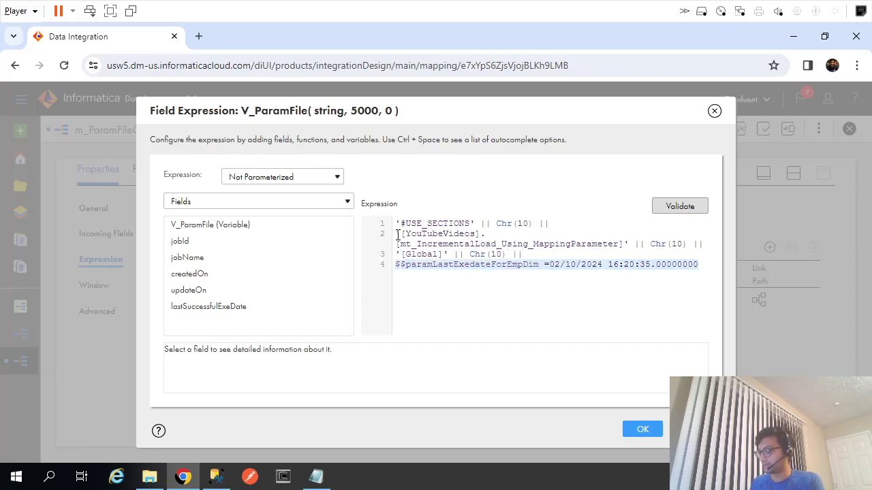
pyautogui.hotkey('ctrl', 'x')
pyautogui.hotkey('ctrl', 'z')
pyautogui.write("'")
pyautogui.press('Right')
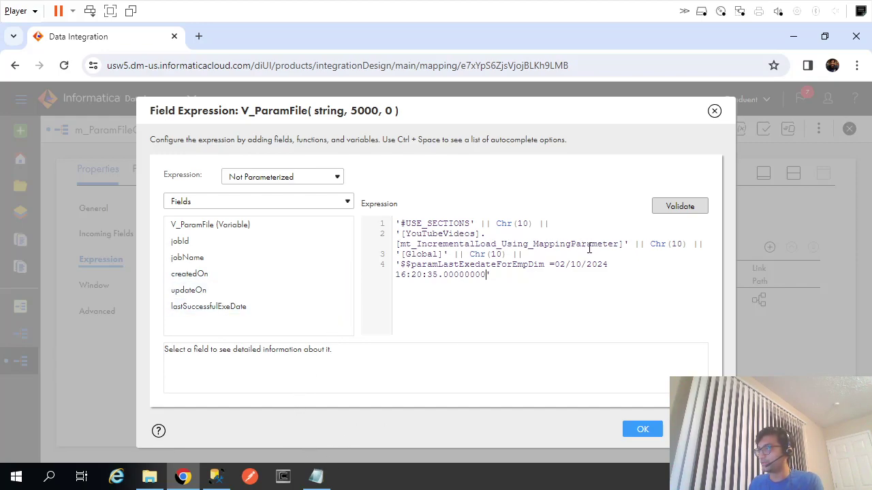
pyautogui.doubleClick(418, 243)
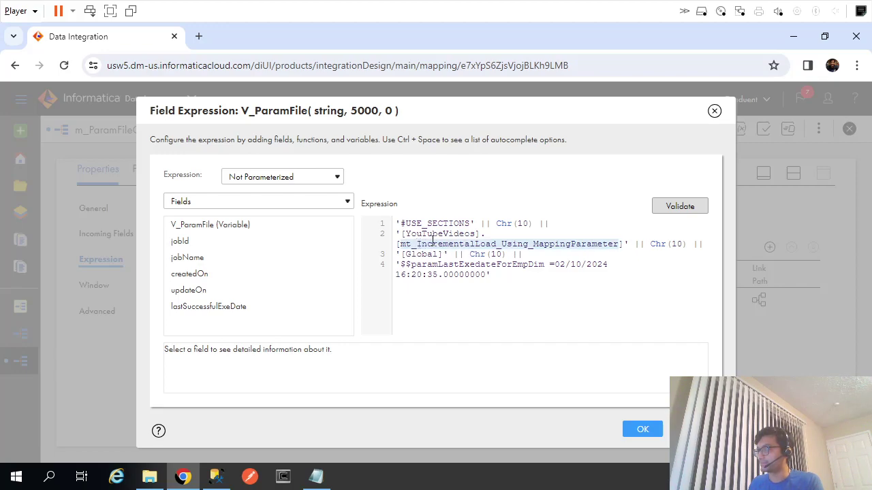
pyautogui.doubleClick(432, 236)
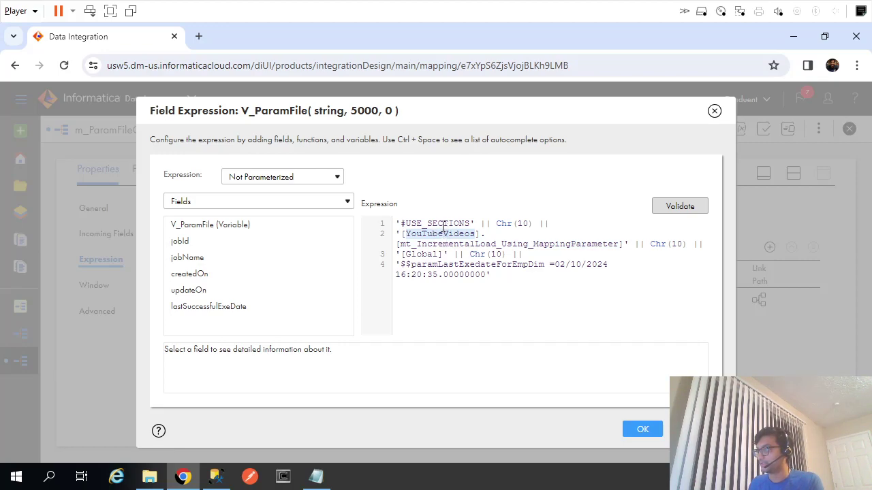
# Replace the hard-coded date in V_ParamFile's $$paramLastExedateForEmpDim line with || lastSuccessfulExeDate, then validate and accept the expression.
pyautogui.doubleClick(444, 225)
pyautogui.moveTo(631, 244); pyautogui.dragTo(395, 223)
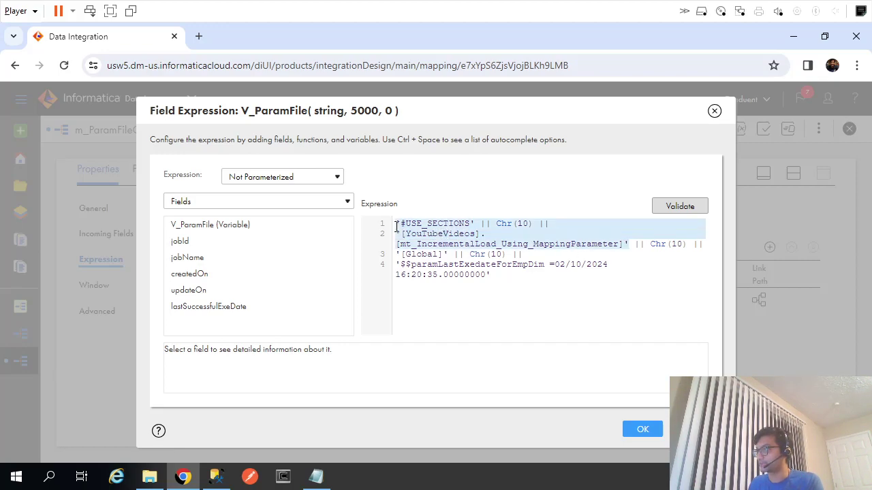
pyautogui.click(490, 281)
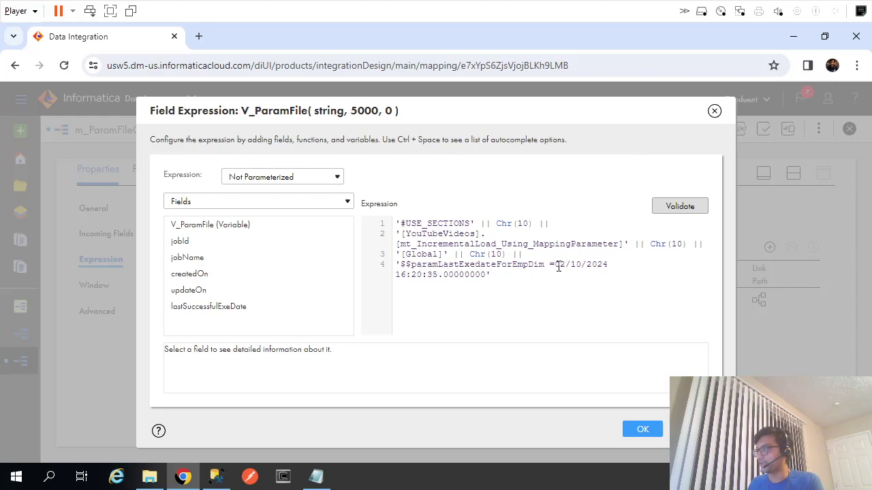
pyautogui.moveTo(555, 266); pyautogui.dragTo(488, 278)
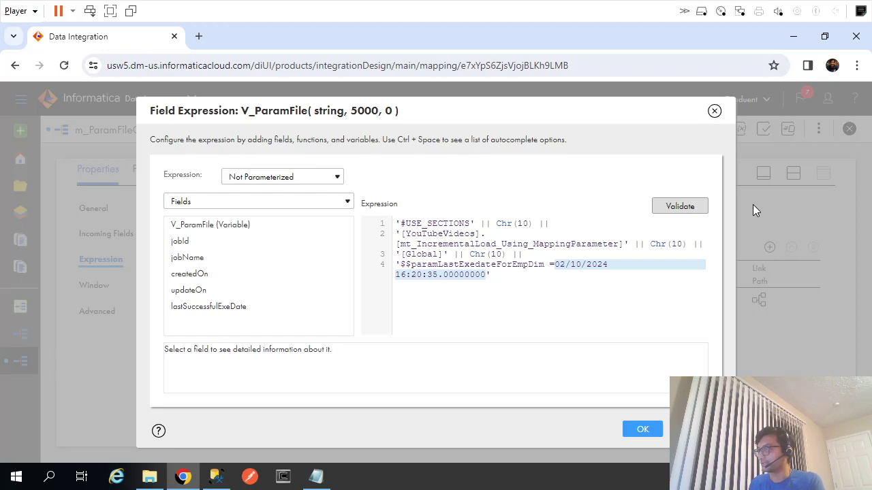
pyautogui.press('BackSpace')
pyautogui.write('||')
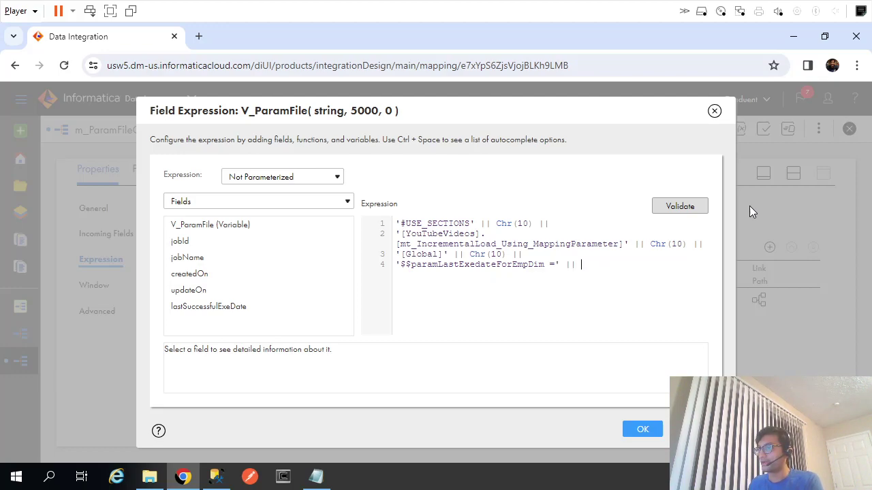
pyautogui.click(329, 308)
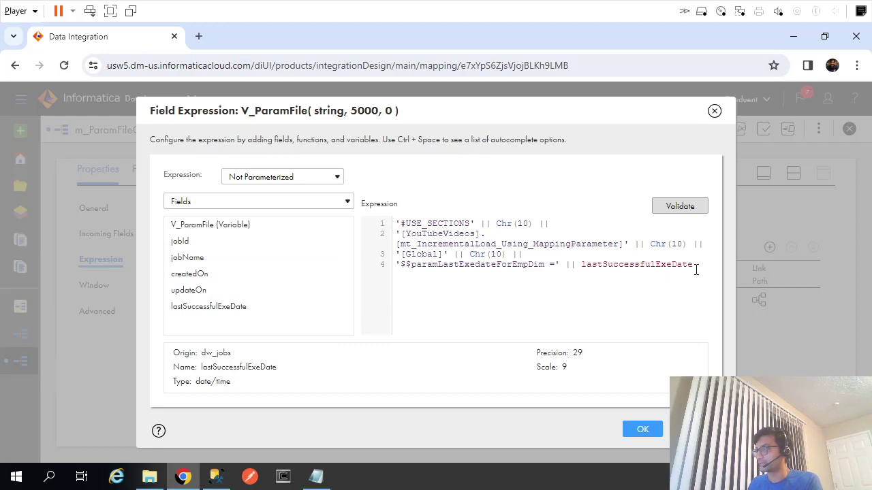
pyautogui.click(681, 206)
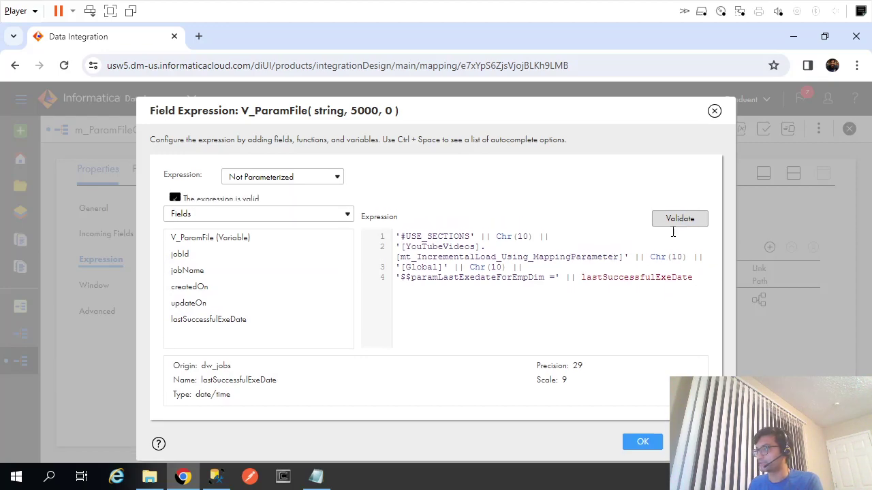
pyautogui.click(641, 450)
# Copy the whole content of mt_IncrementalLoad_Using_MappingParameter.param into a new Notepad document and close the original file.
pyautogui.click(316, 477)
pyautogui.click(405, 323)
pyautogui.hotkey('ctrl', 'a')
pyautogui.click(49, 476)
pyautogui.write('note')
pyautogui.press('Escape')
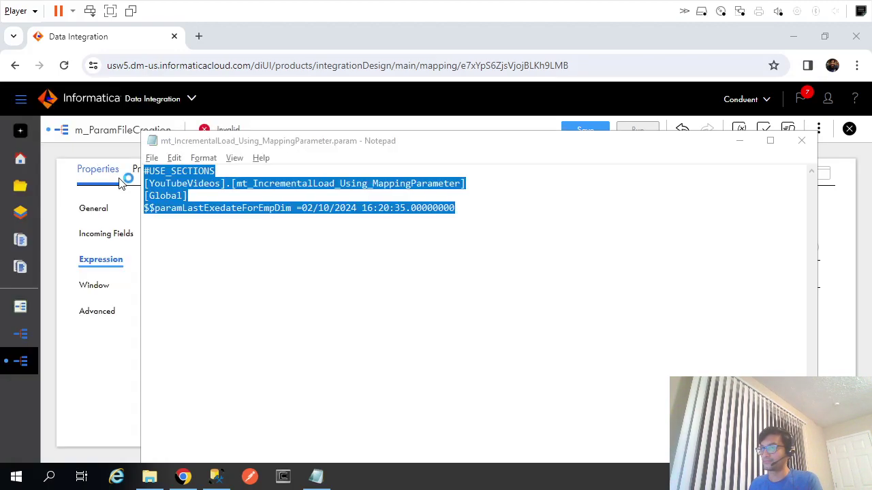
pyautogui.hotkey('ctrl', 'v')
pyautogui.click(171, 263)
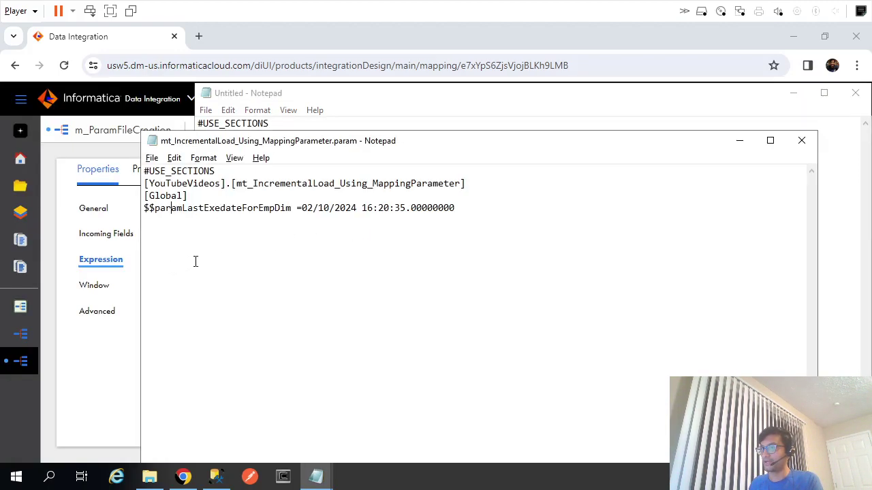
pyautogui.click(801, 141)
# Copy the full file name mt_IncrementalLoad_Using_MappingParameter.param from the OutFiles folder and paste it below the text in the untitled Notepad document.
pyautogui.click(149, 477)
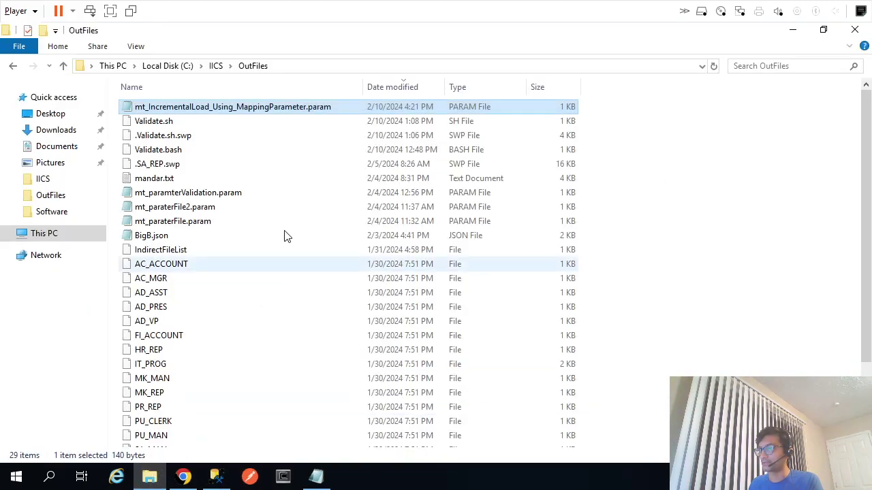
pyautogui.rightClick(200, 107)
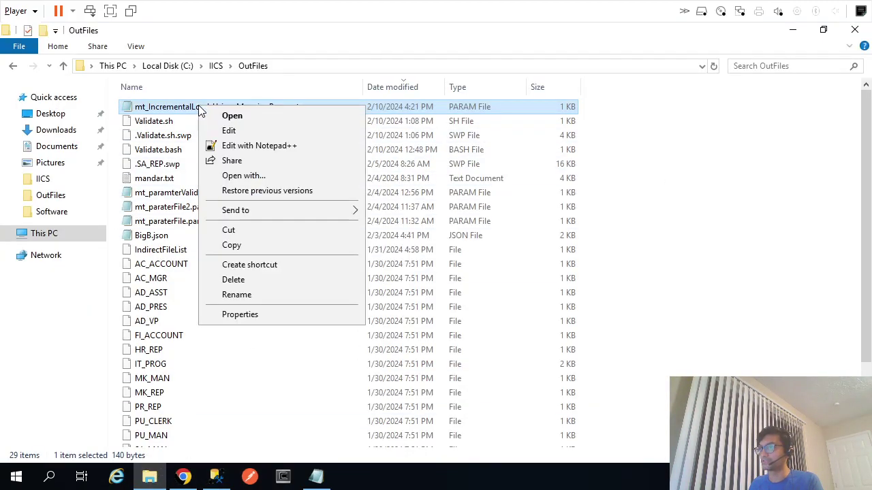
pyautogui.click(240, 294)
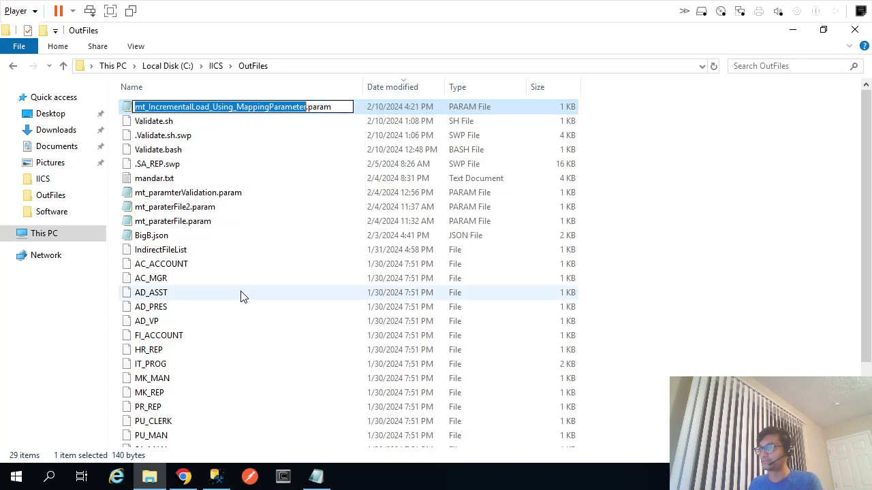
pyautogui.keyDown('shift'); pyautogui.click(340, 107); pyautogui.keyUp('shift')
pyautogui.hotkey('ctrl', 'c')
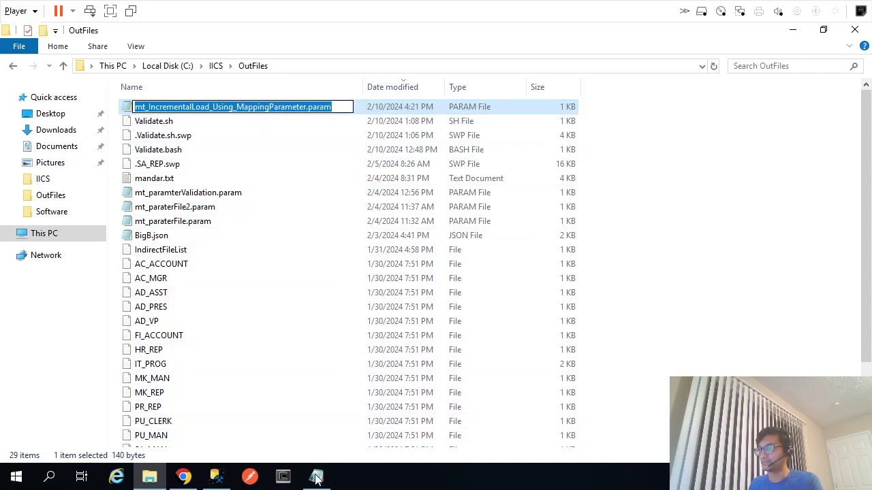
pyautogui.hotkey('alt', 'Tab')
pyautogui.press('Return')
pyautogui.press('Return')
pyautogui.press('Return')
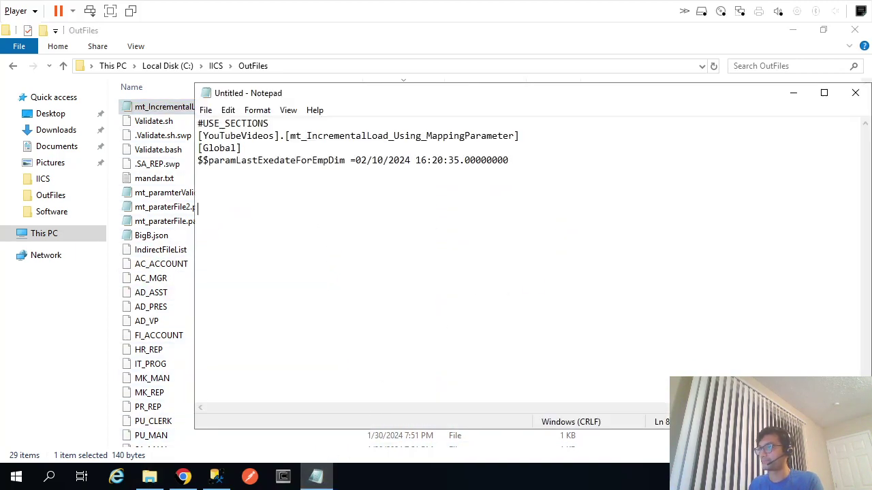
pyautogui.hotkey('ctrl', 'v')
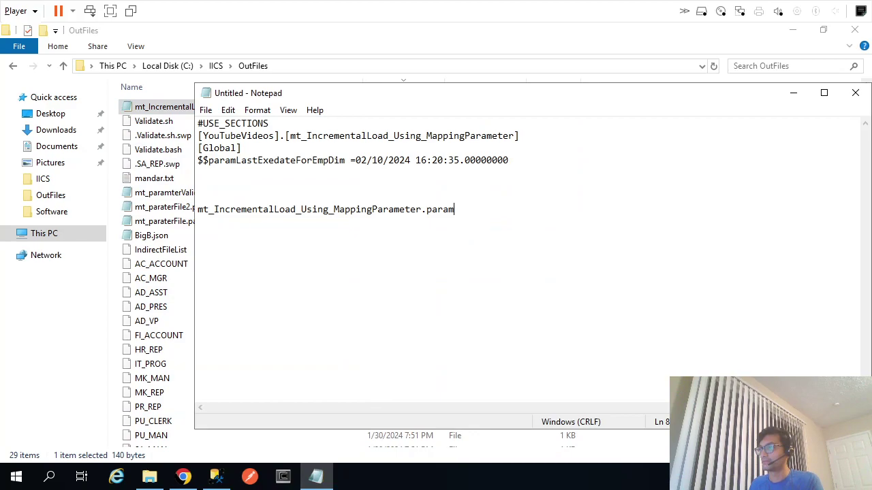
# Delete mt_IncrementalLoad_Using_MappingParameter.param from the OutFiles folder.
pyautogui.click(155, 110)
pyautogui.rightClick(156, 110)
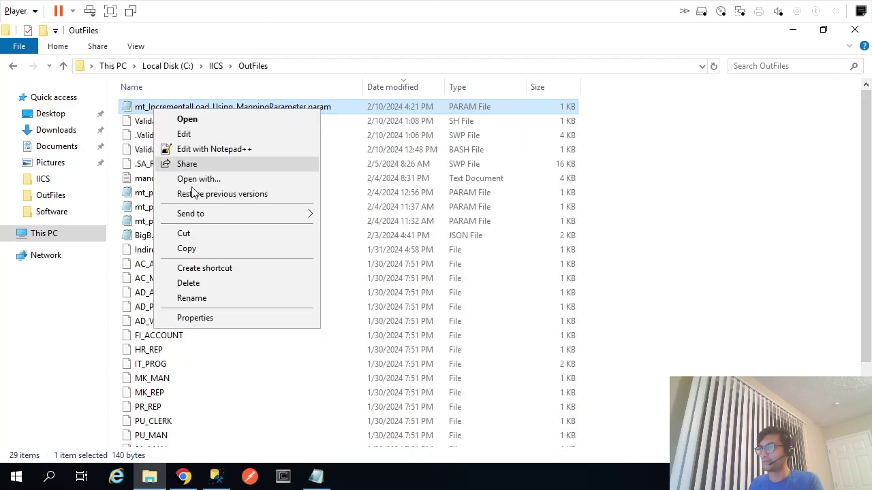
pyautogui.click(193, 285)
# Return to the m_ParamFileCreation mapping in Chrome, move the Target farther away and insert a second Expression transformation between Expression and Target.
pyautogui.click(182, 476)
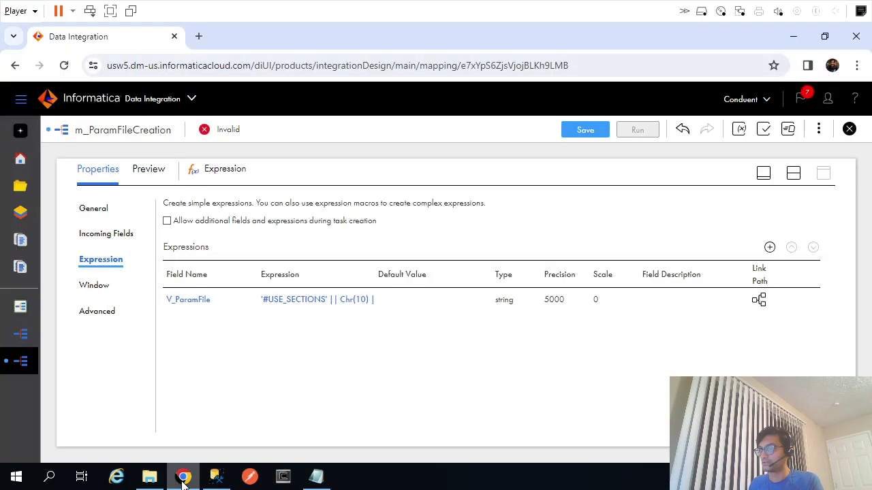
pyautogui.click(793, 173)
pyautogui.moveTo(602, 225); pyautogui.dragTo(700, 212)
pyautogui.click(472, 217)
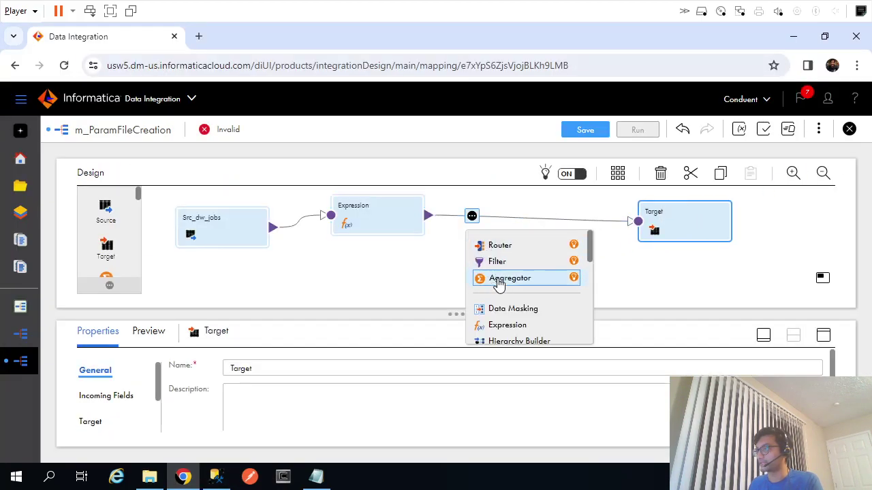
pyautogui.click(508, 325)
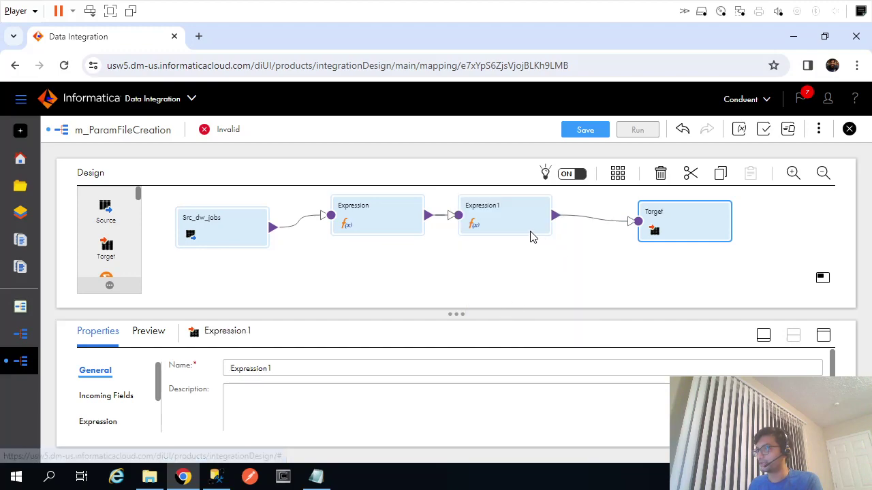
pyautogui.click(681, 229)
# Add a string output field named Out_ParamFile with precision 5000 to the first Expression transformation.
pyautogui.click(401, 231)
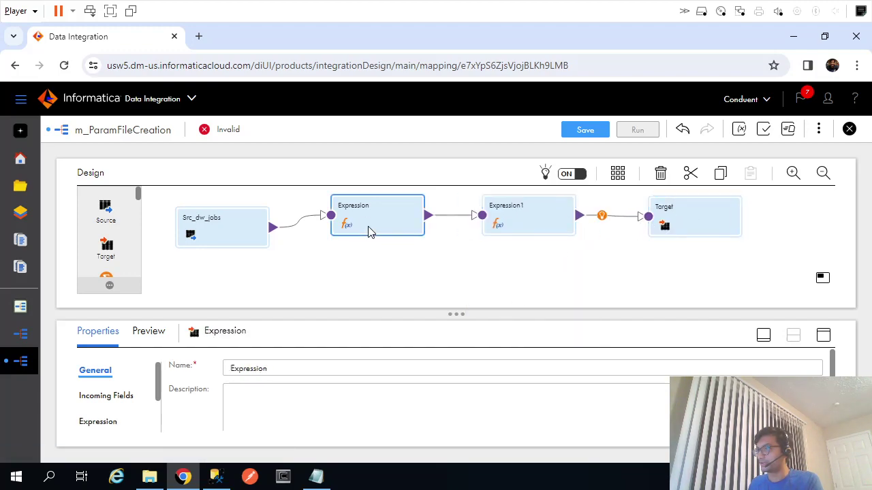
pyautogui.click(823, 335)
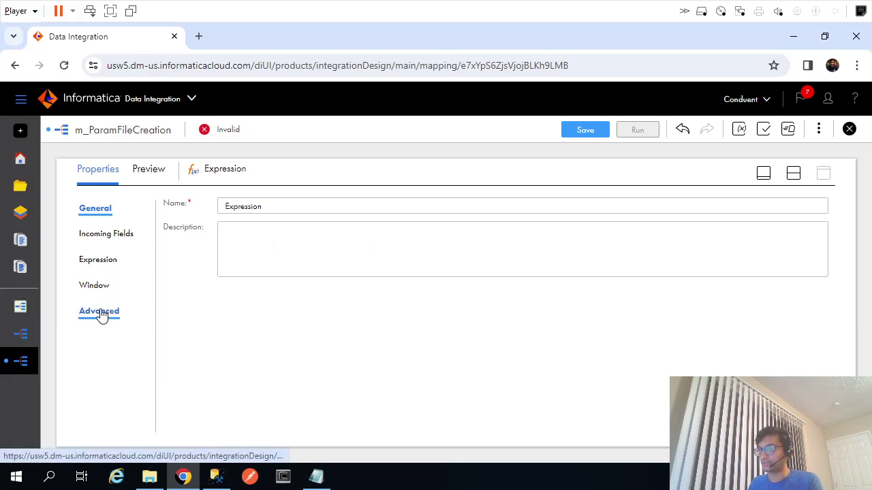
pyautogui.click(96, 265)
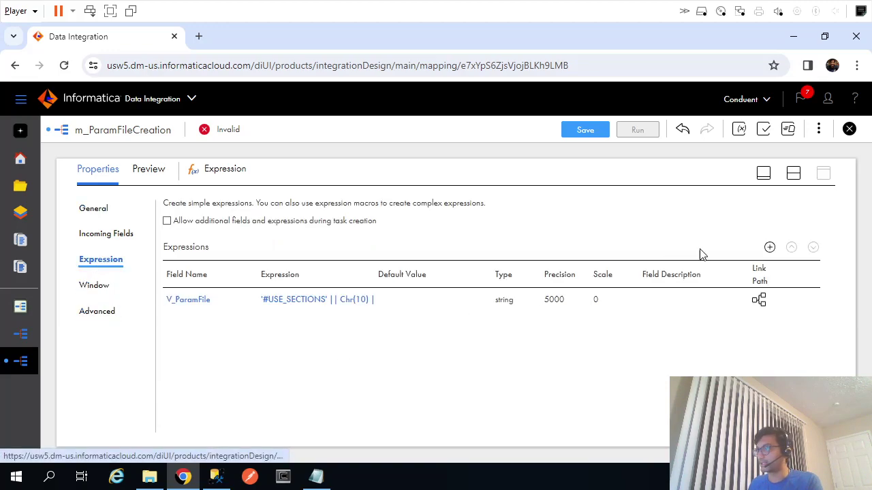
pyautogui.click(770, 248)
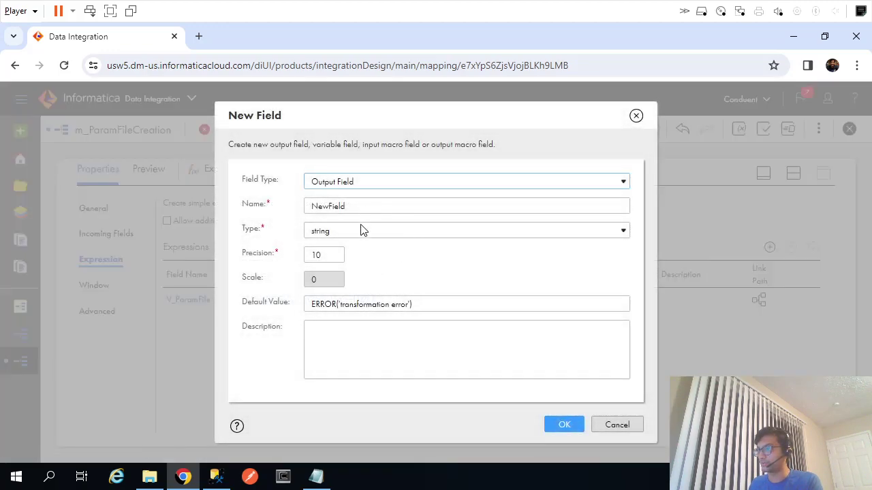
pyautogui.doubleClick(325, 254)
pyautogui.write('5000')
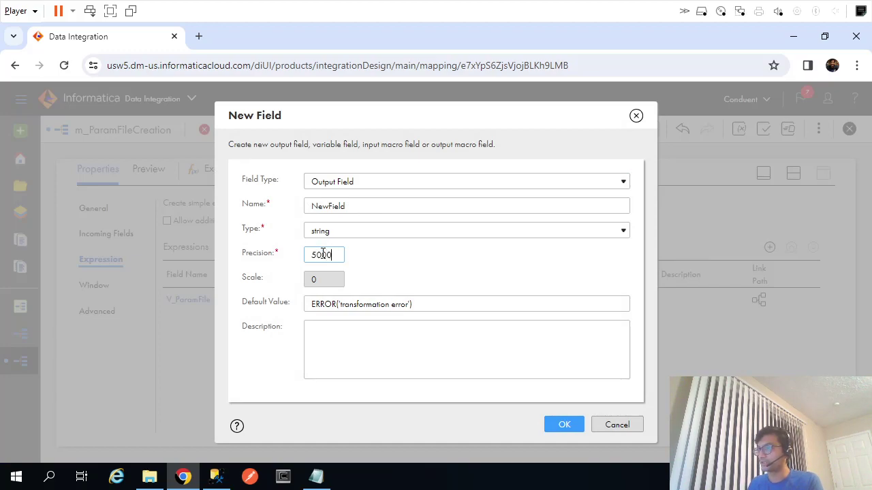
pyautogui.doubleClick(358, 207)
pyautogui.write('Out_P')
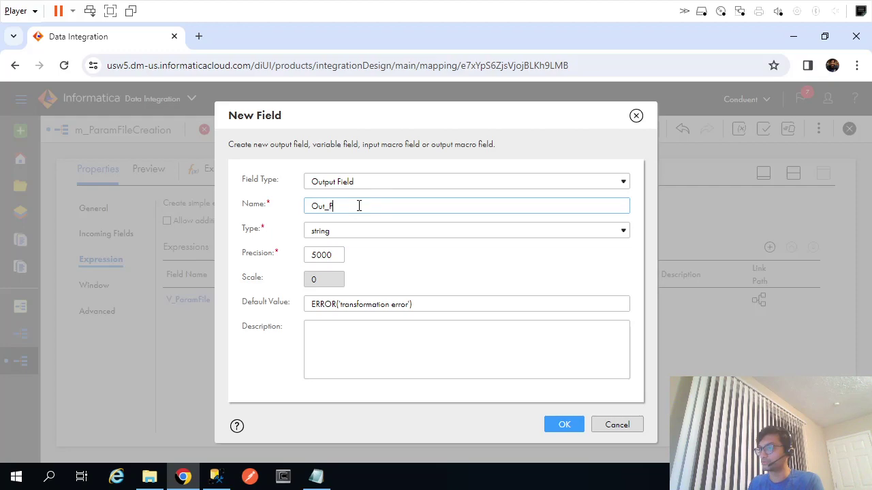
pyautogui.write('aramFile')
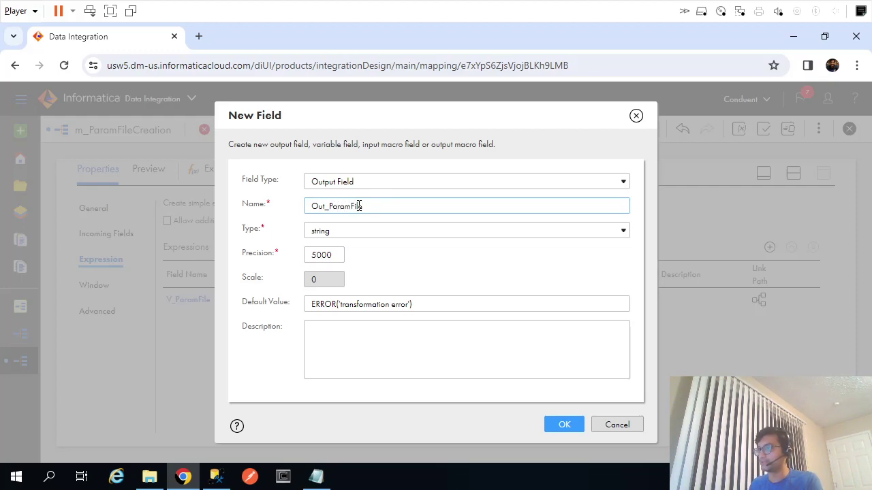
pyautogui.click(549, 426)
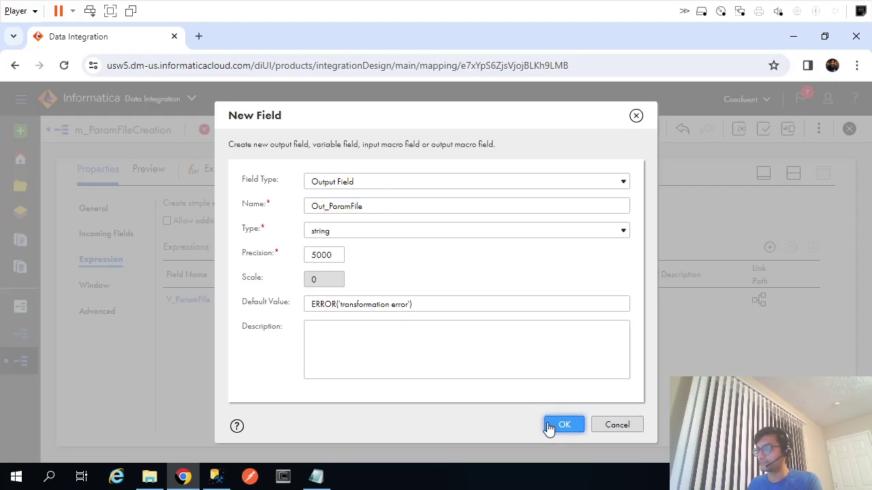
# Set Out_ParamFile's expression to V_ParamFile, validate it and accept it.
pyautogui.click(272, 323)
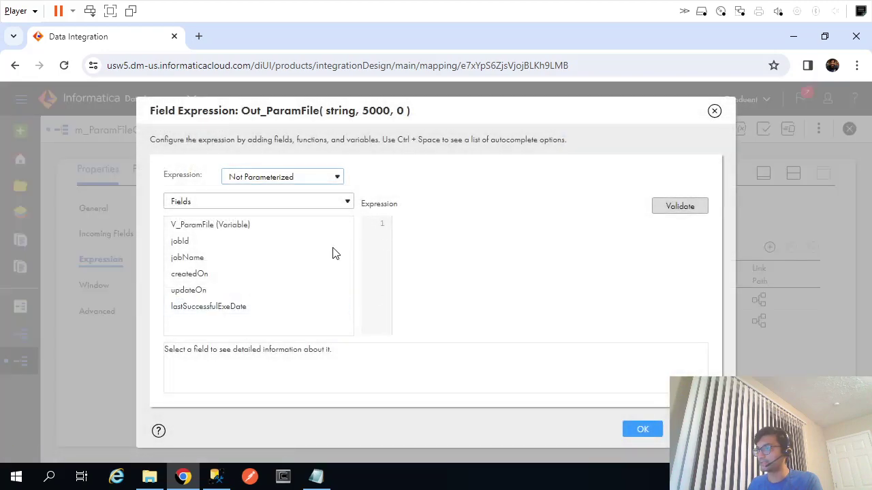
pyautogui.click(331, 226)
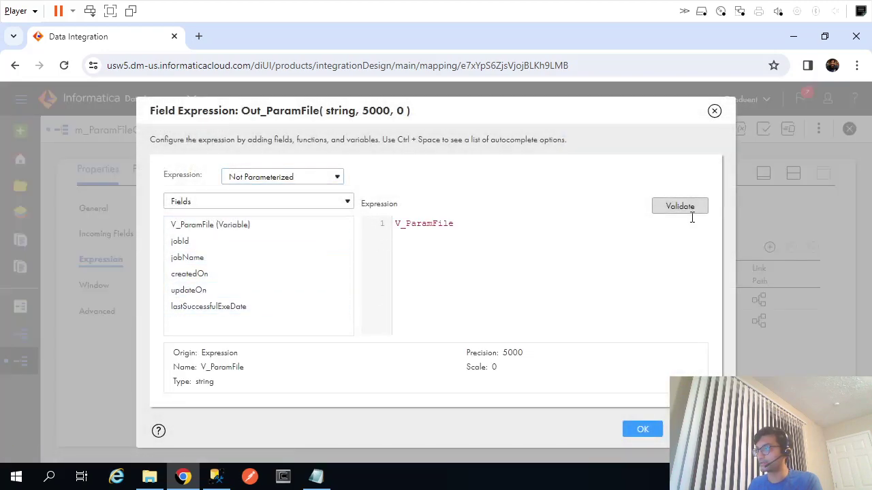
pyautogui.click(690, 208)
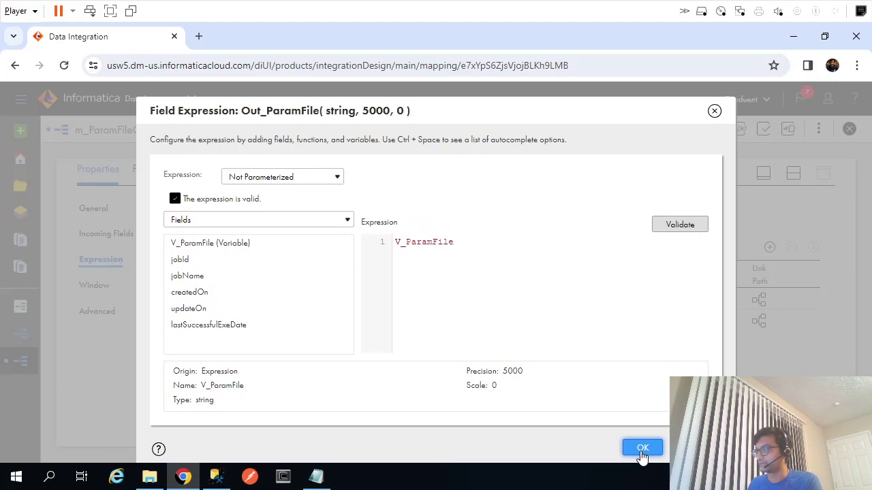
pyautogui.click(642, 449)
# Change the second Expression transformation's incoming field rule to include Named Fields.
pyautogui.click(794, 174)
pyautogui.click(518, 220)
pyautogui.click(823, 334)
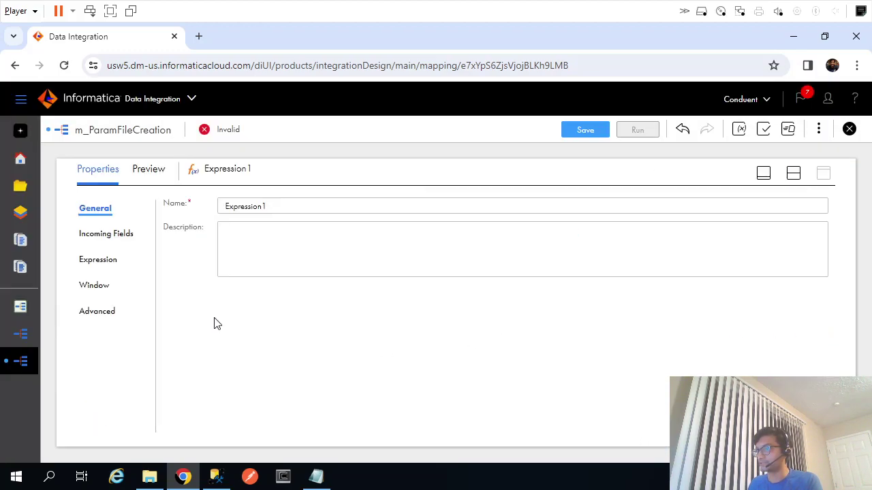
pyautogui.click(102, 259)
pyautogui.click(106, 234)
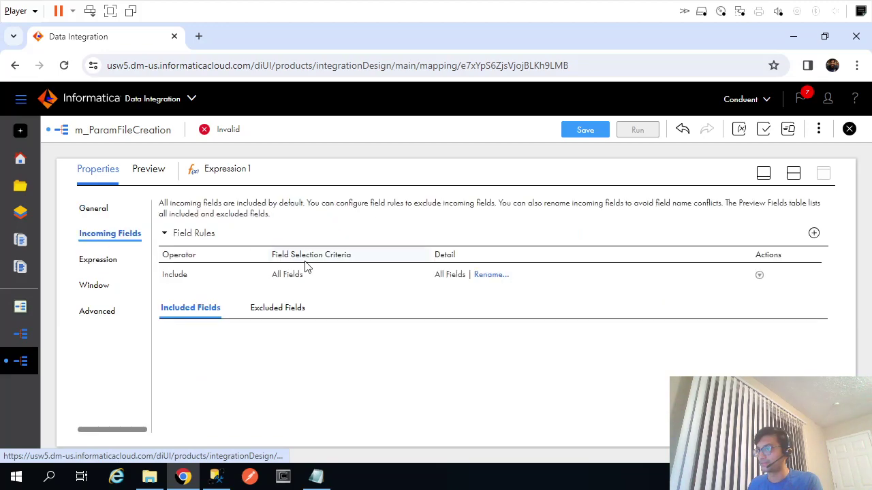
pyautogui.click(336, 275)
pyautogui.click(336, 274)
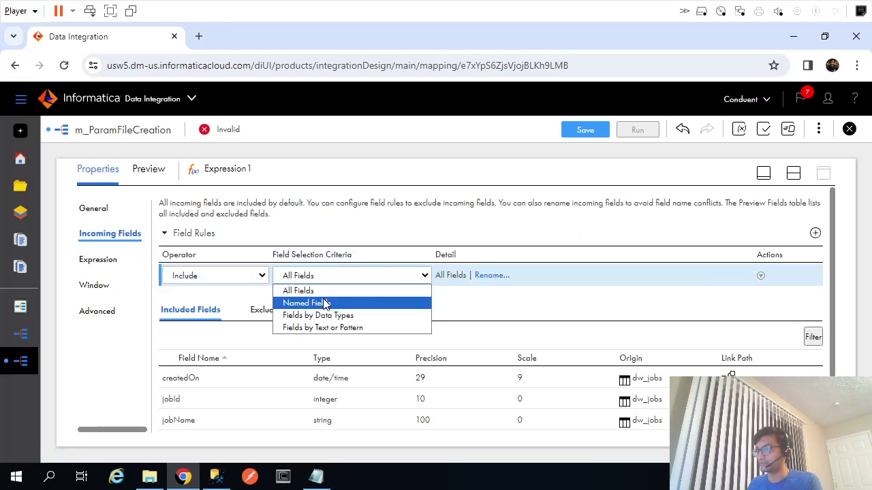
pyautogui.click(325, 303)
pyautogui.click(483, 294)
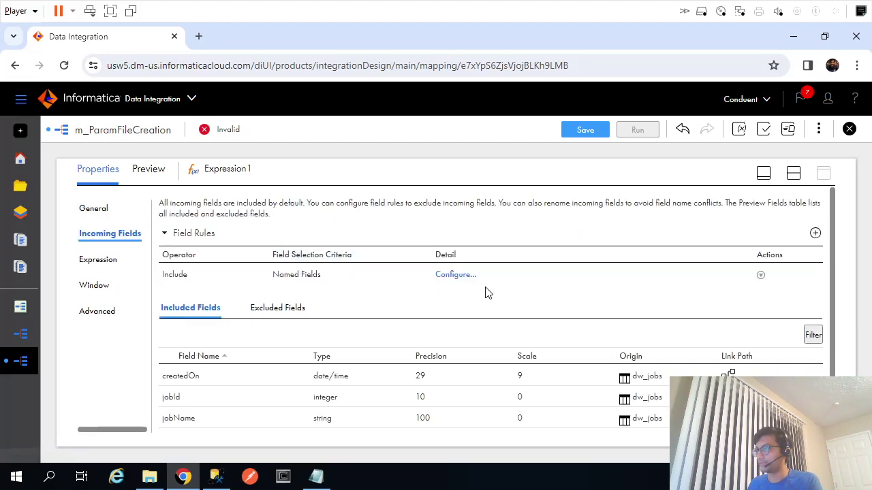
# Configure the named-fields rule to include only Out_ParamFile and accept it.
pyautogui.click(456, 276)
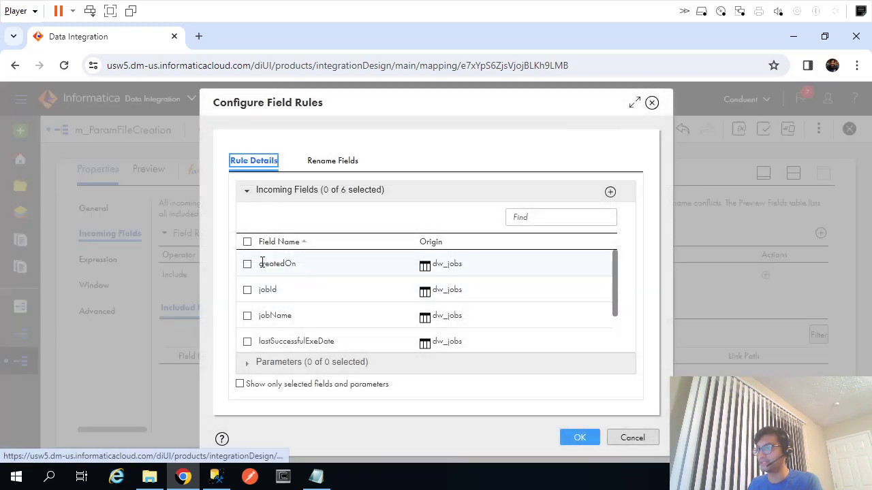
pyautogui.scroll(-2, 272, 334)
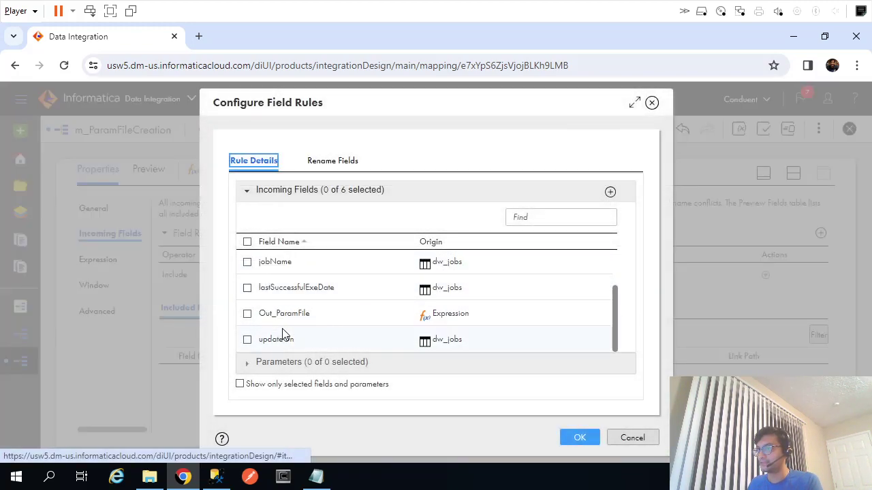
pyautogui.click(247, 314)
pyautogui.click(578, 437)
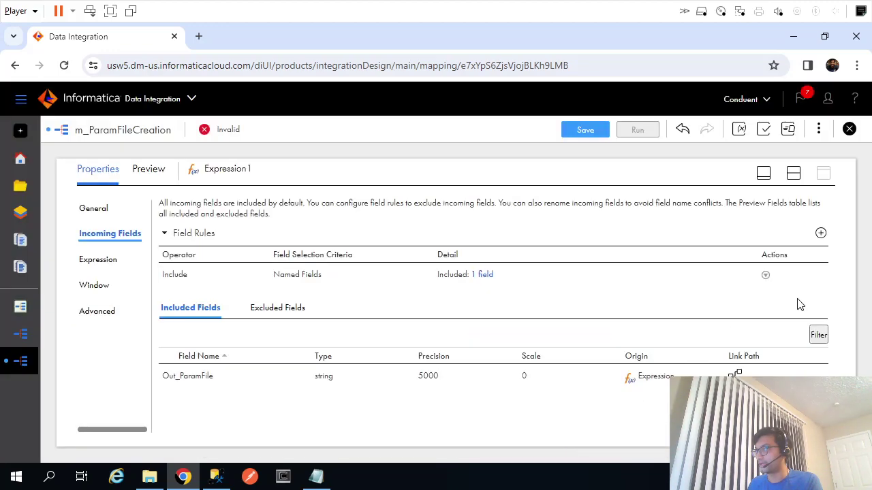
# Open the Target transformation's target settings, then copy the file name mt_IncrementalLoad_Using_MappingParameter.param from the Notepad notes.
pyautogui.click(795, 176)
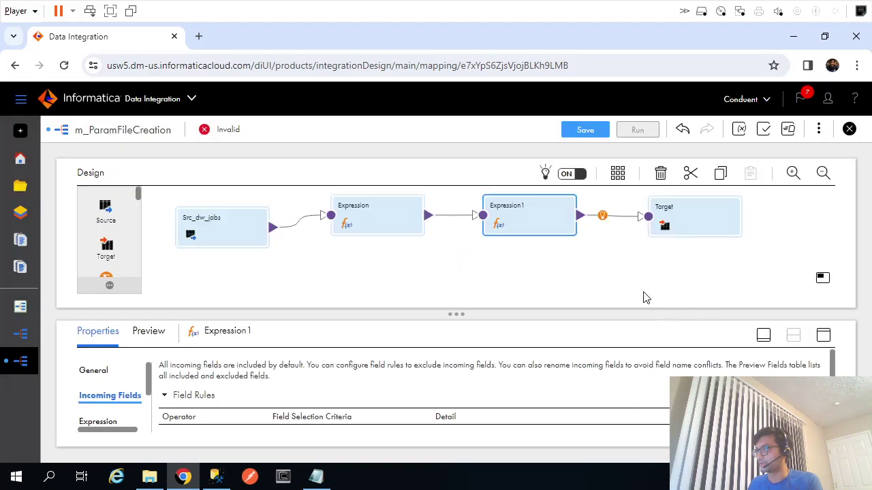
pyautogui.click(681, 230)
pyautogui.click(823, 335)
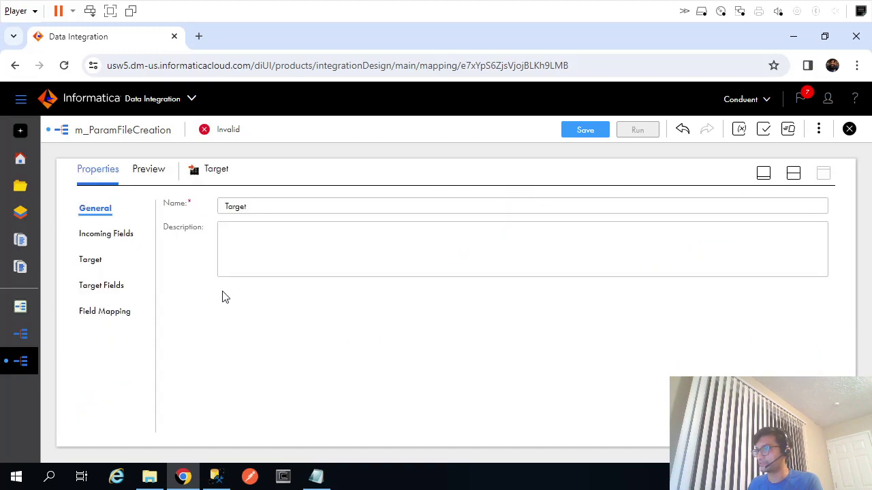
pyautogui.click(110, 236)
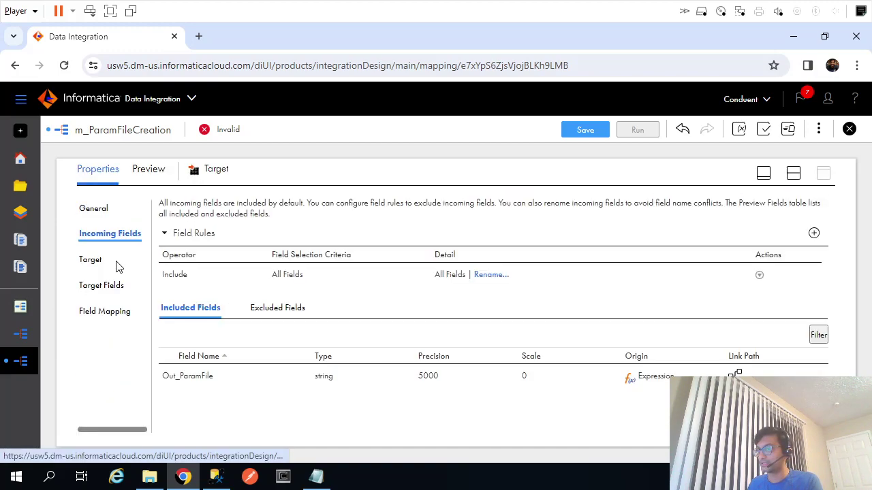
pyautogui.click(91, 259)
pyautogui.hotkey('alt', 'Tab')
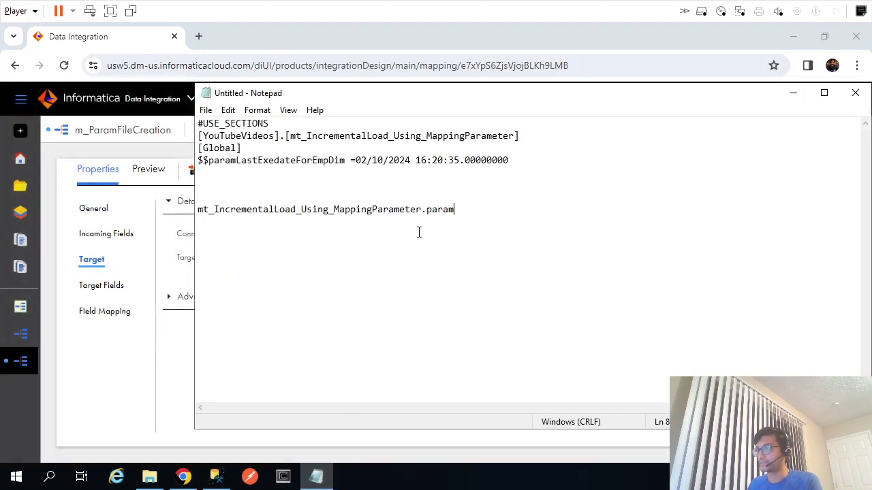
pyautogui.moveTo(463, 214); pyautogui.dragTo(199, 213)
pyautogui.hotkey('ctrl', 'c')
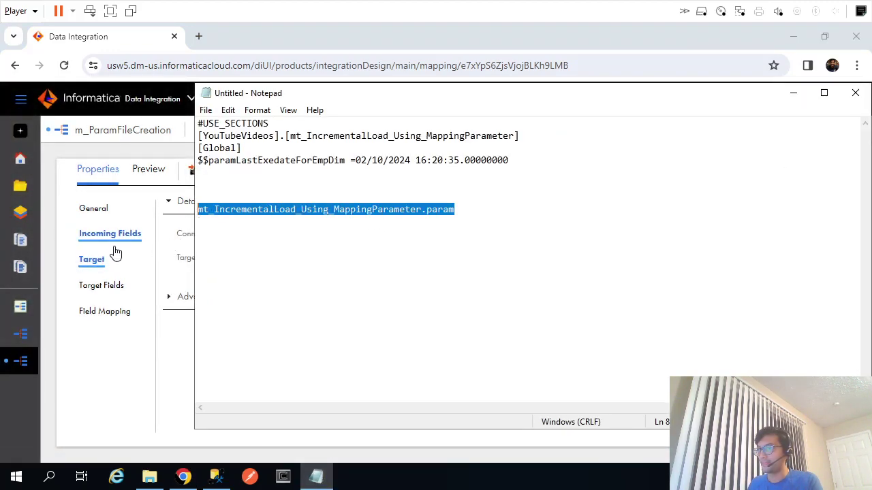
# Return to the mapping in Chrome and set the Target's connection to OnPremFlatFile (Flat File).
pyautogui.click(182, 345)
pyautogui.click(334, 240)
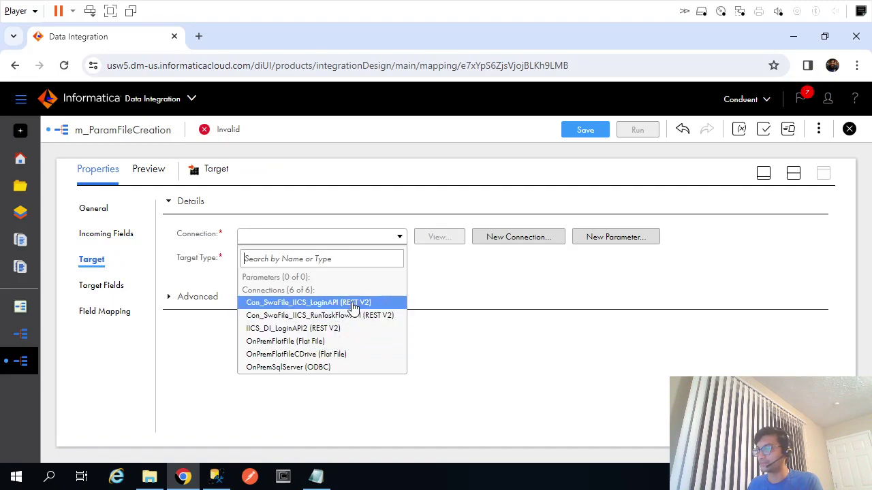
pyautogui.click(334, 342)
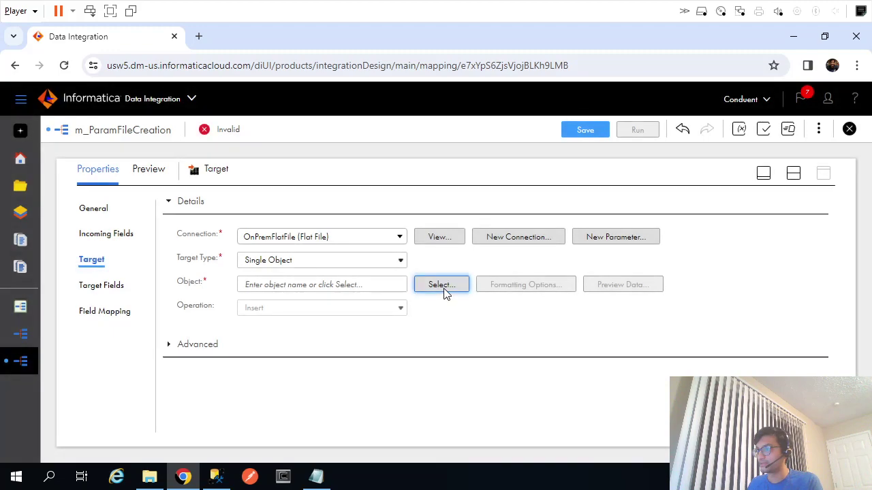
# Set the target object to be created new at runtime with the static file name mt_IncrementalLoad_Using_MappingParameter.param.
pyautogui.click(441, 286)
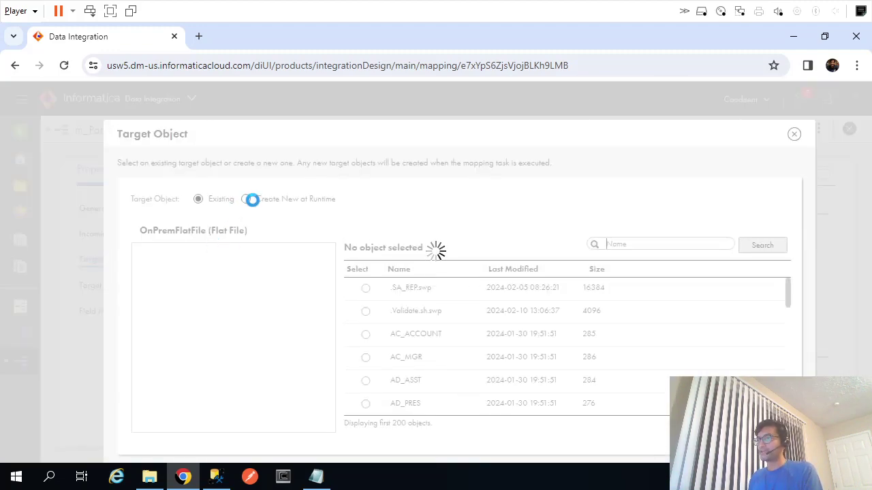
pyautogui.click(248, 206)
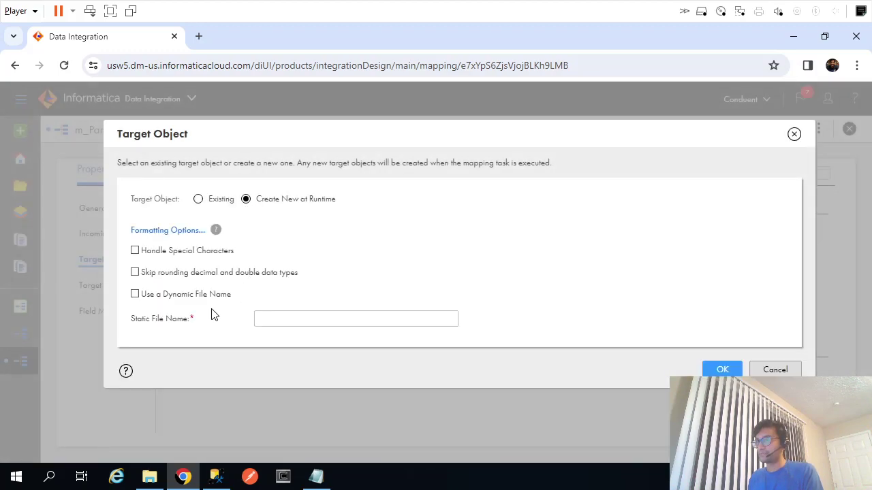
pyautogui.click(279, 321)
pyautogui.hotkey('ctrl', 'v')
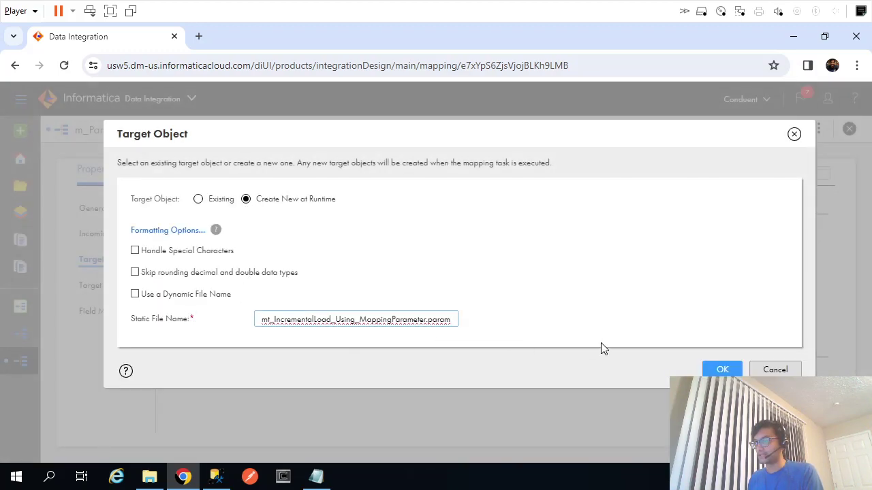
pyautogui.click(719, 371)
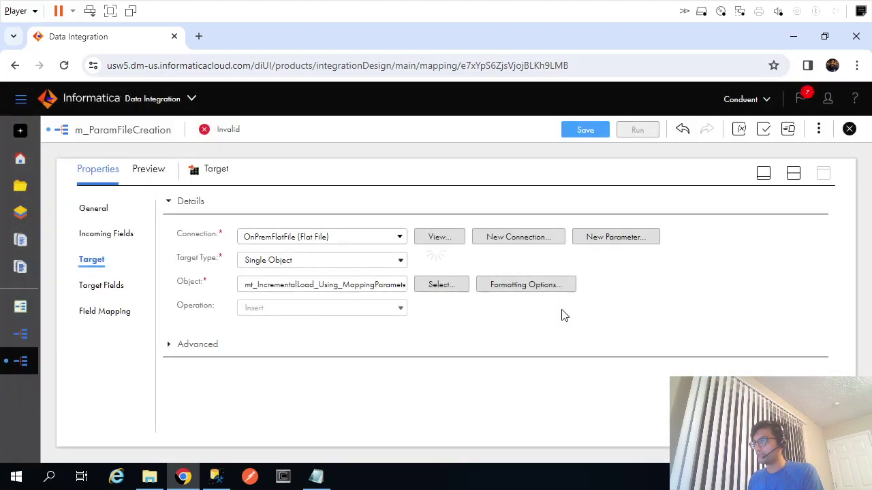
# Set the text qualifier to None in the target file's formatting options.
pyautogui.click(525, 286)
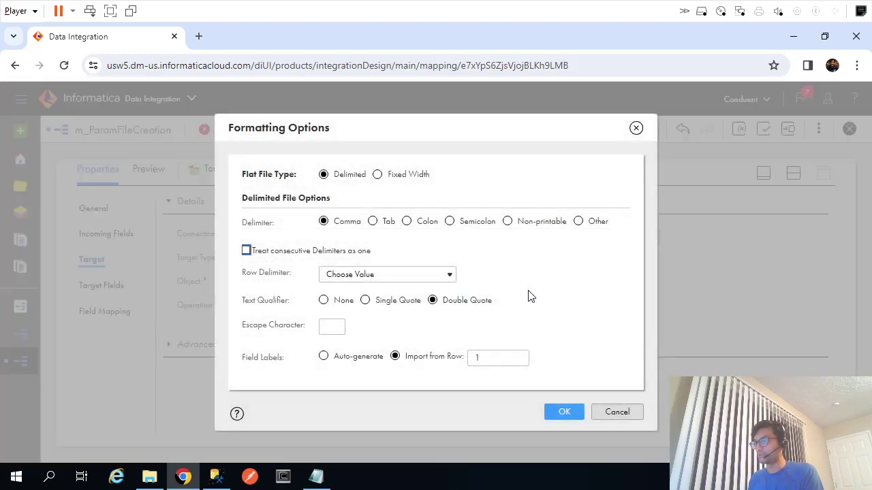
pyautogui.click(325, 302)
pyautogui.click(556, 414)
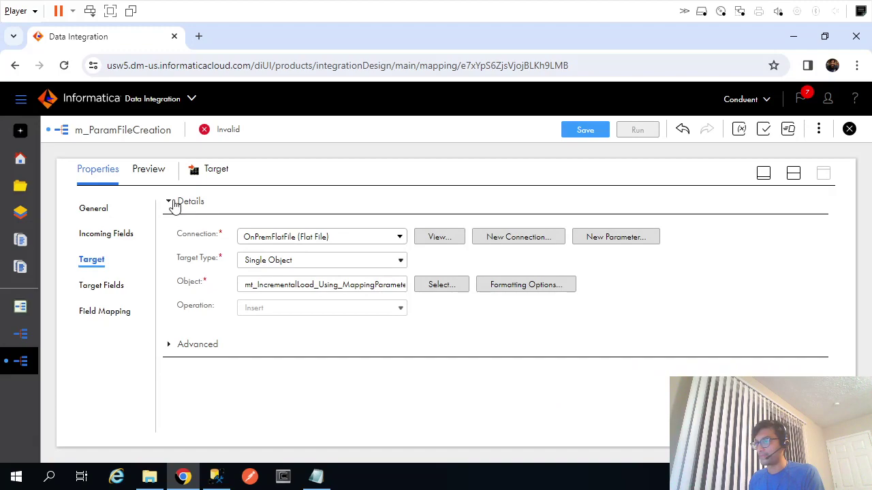
# Set the Target's advanced header option to No Header and save the mapping.
pyautogui.click(173, 203)
pyautogui.click(168, 237)
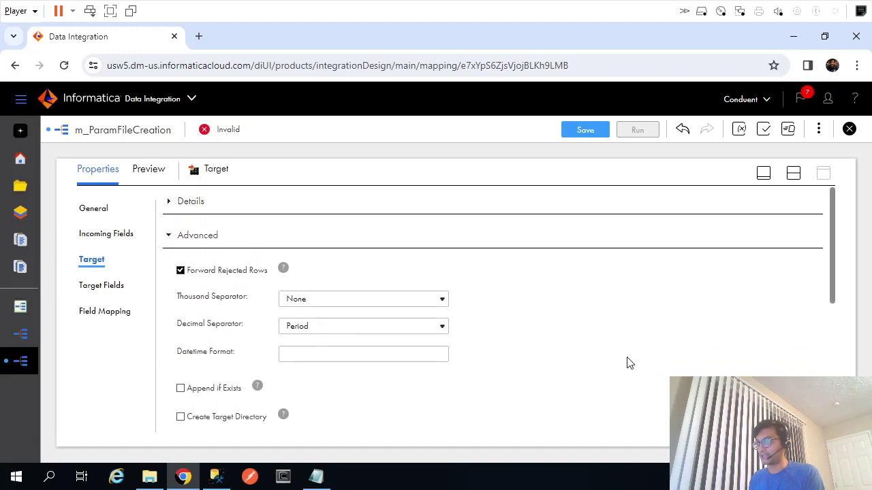
pyautogui.scroll(-3, 641, 369)
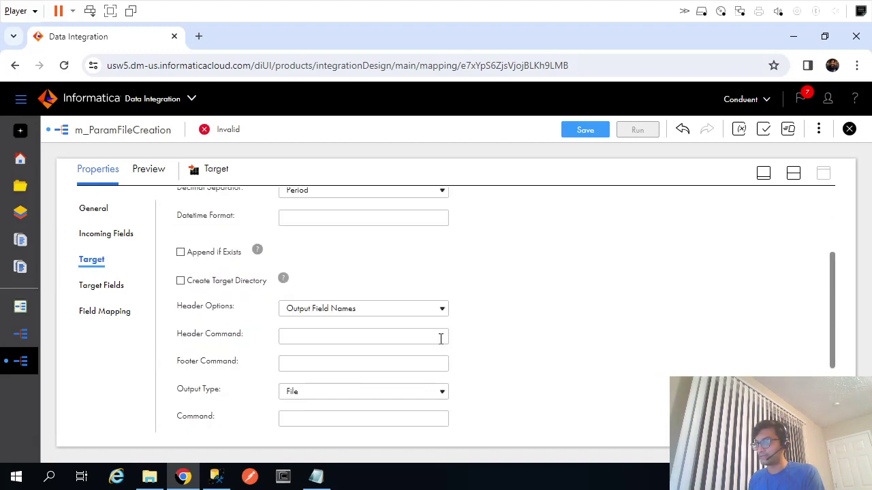
pyautogui.click(386, 309)
pyautogui.click(386, 322)
pyautogui.click(597, 131)
# Check the OutFiles folder in File Explorer before running the m_ParamFileCreation mapping from Chrome.
pyautogui.click(793, 175)
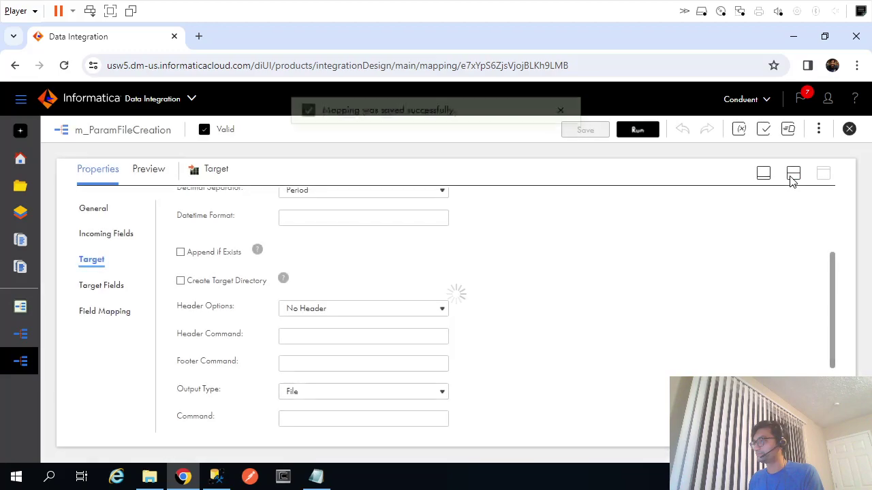
pyautogui.click(601, 286)
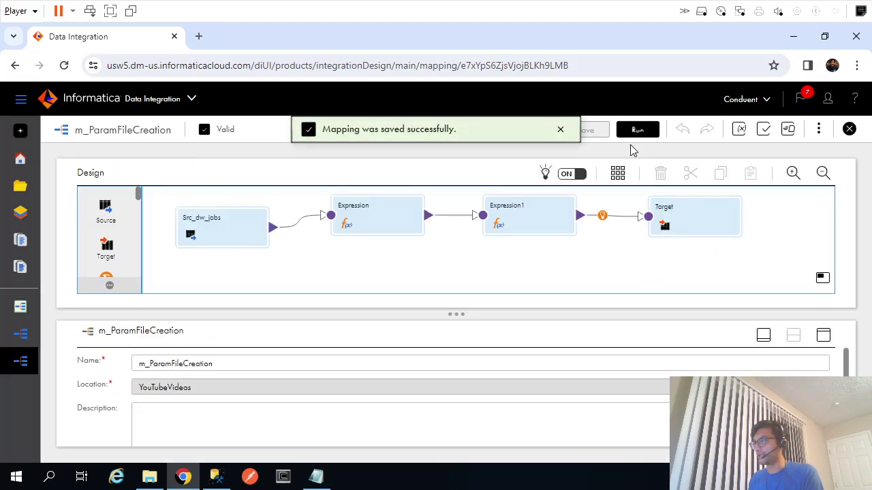
pyautogui.click(636, 130)
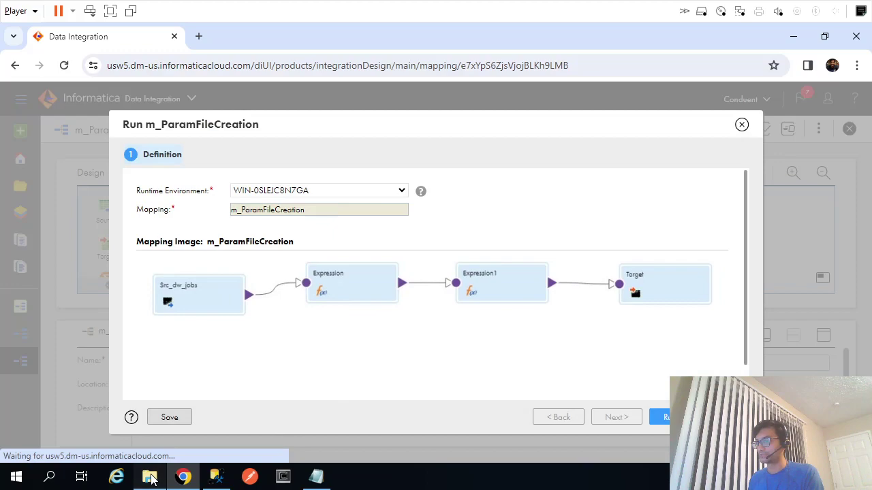
pyautogui.click(150, 477)
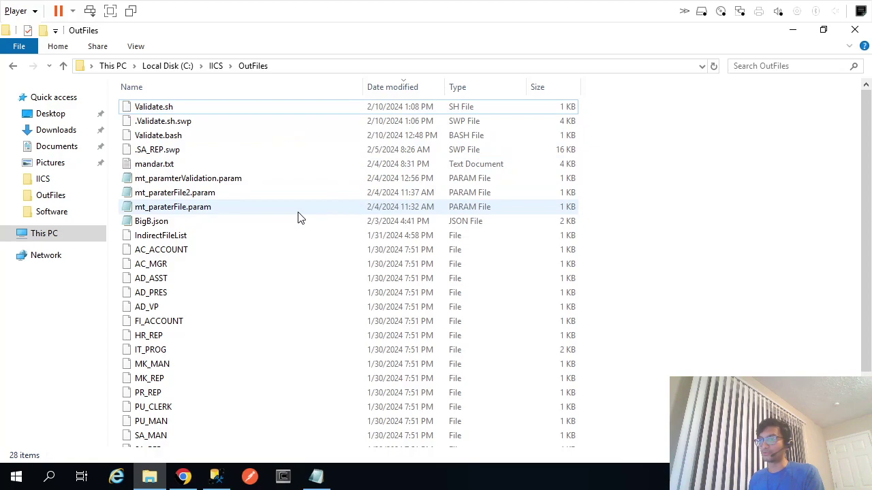
pyautogui.hotkey('alt', 'Tab')
pyautogui.click(659, 417)
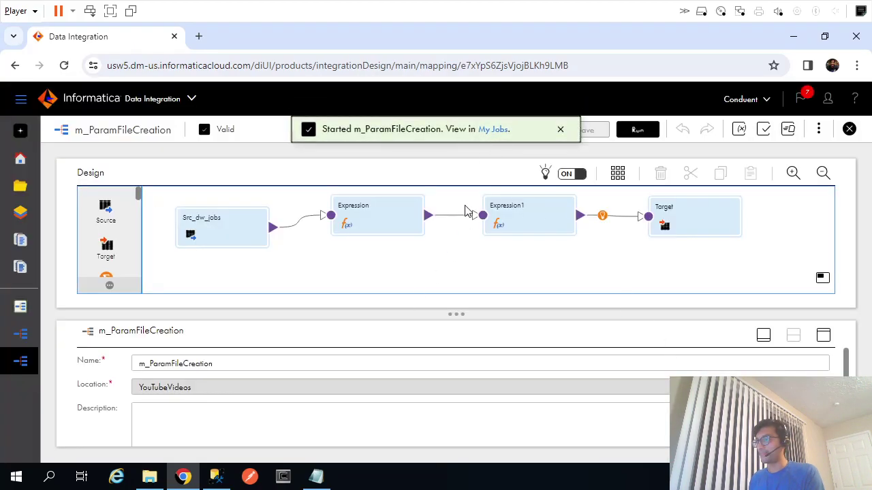
# Open the job list for m_ParamFileCreation and refresh it until the new run finishes.
pyautogui.click(494, 130)
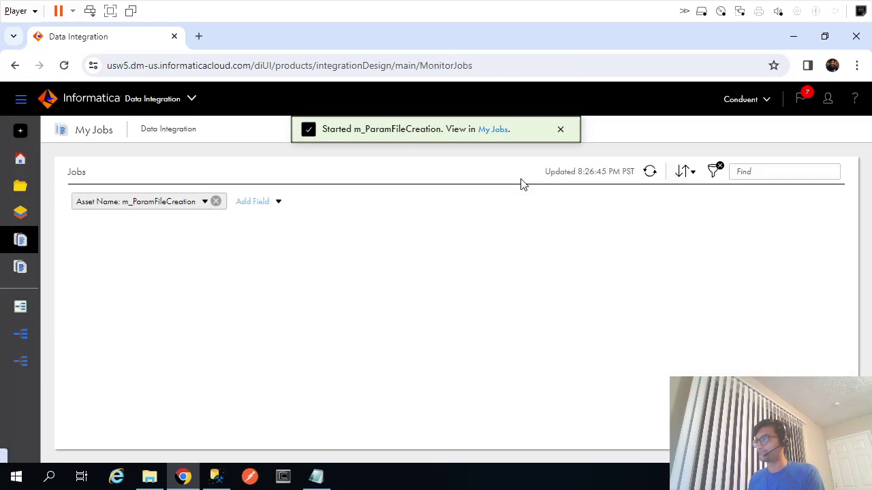
pyautogui.click(649, 175)
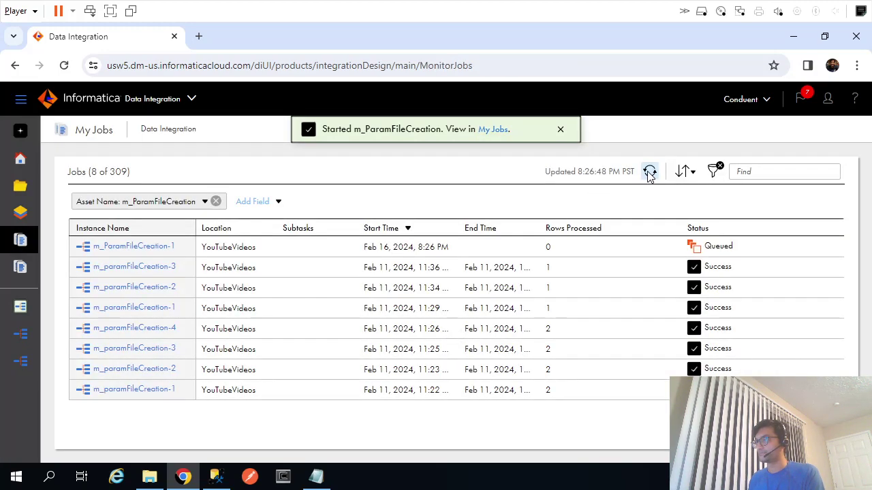
pyautogui.click(649, 173)
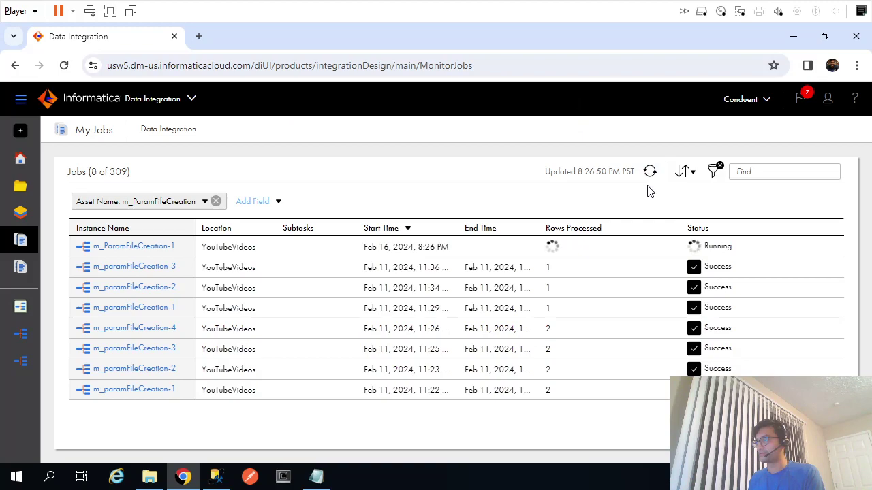
pyautogui.click(649, 174)
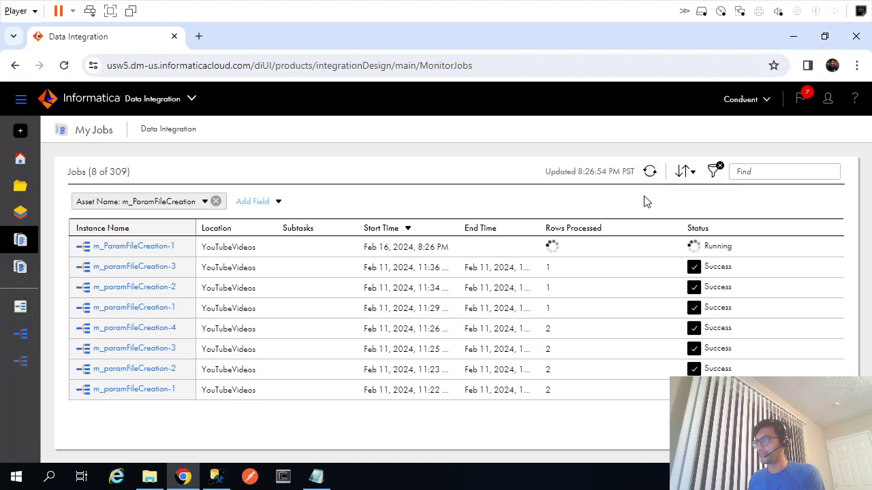
pyautogui.click(650, 175)
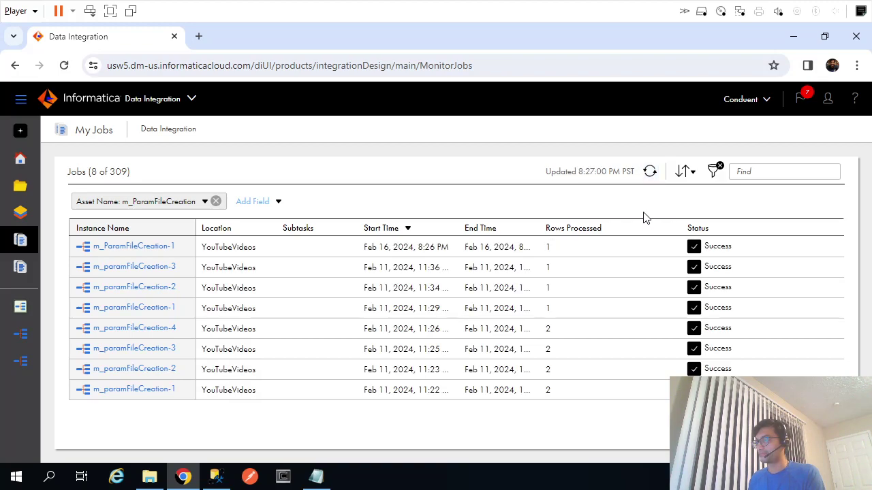
# Open mt_IncrementalLoad_Using_MappingParameter.param from the OutFiles folder in Notepad and examine its generated parameter lines.
pyautogui.click(149, 476)
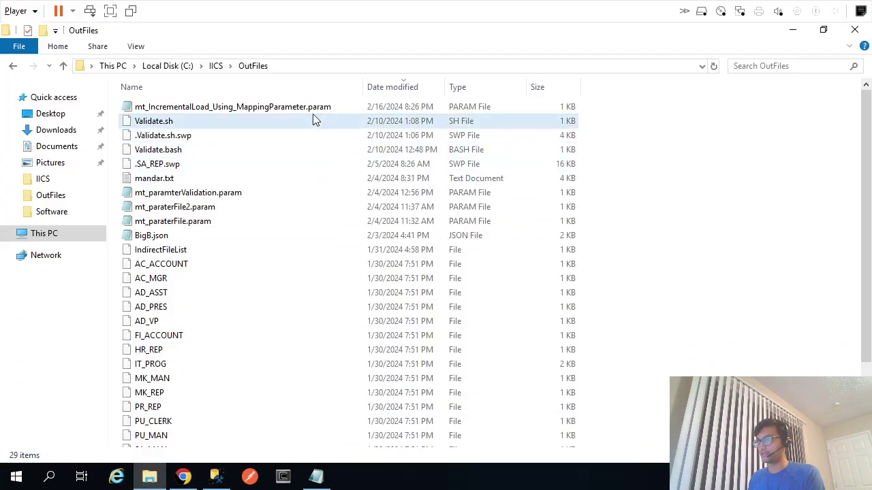
pyautogui.doubleClick(297, 107)
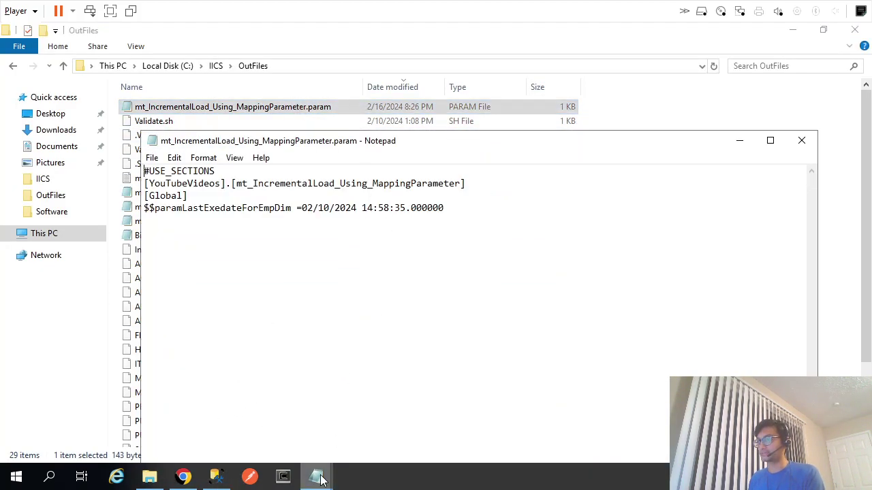
pyautogui.moveTo(316, 475)
pyautogui.click(389, 421)
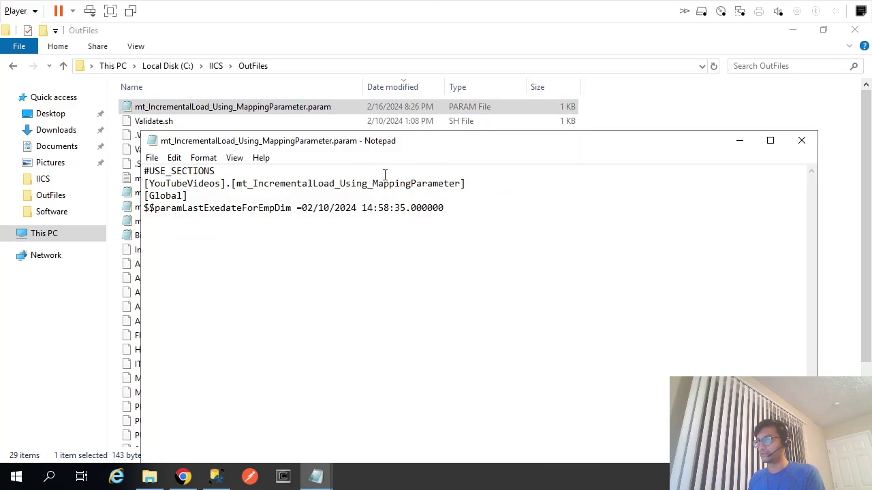
# Place the untitled Notepad draft below the generated parameter file and delete the file name line from the draft.
pyautogui.click(315, 391)
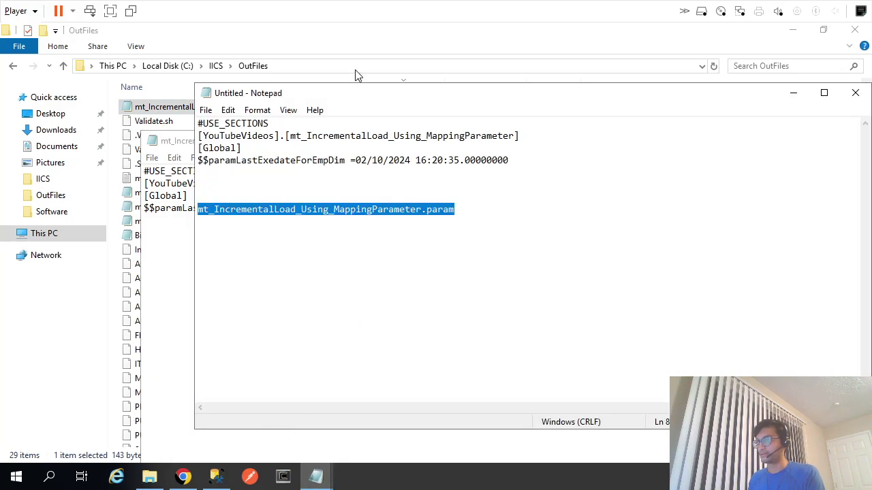
pyautogui.moveTo(345, 95); pyautogui.dragTo(294, 233)
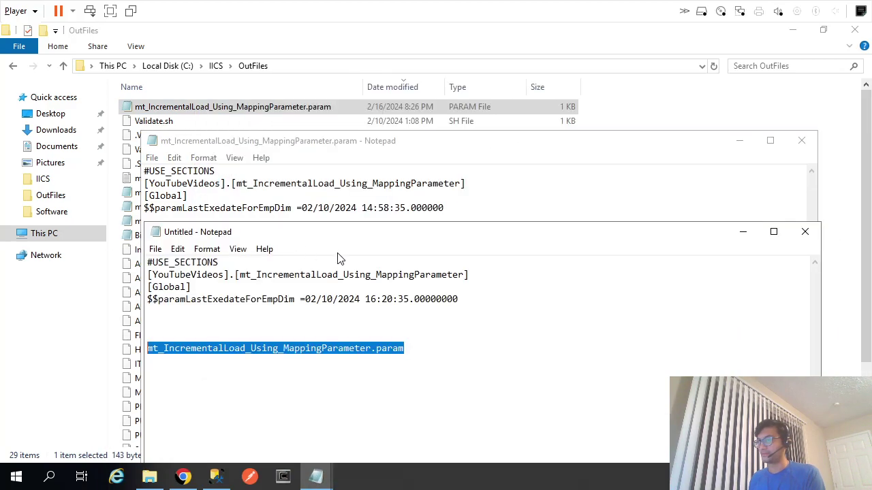
pyautogui.moveTo(434, 352); pyautogui.dragTo(431, 322)
pyautogui.press('Delete')
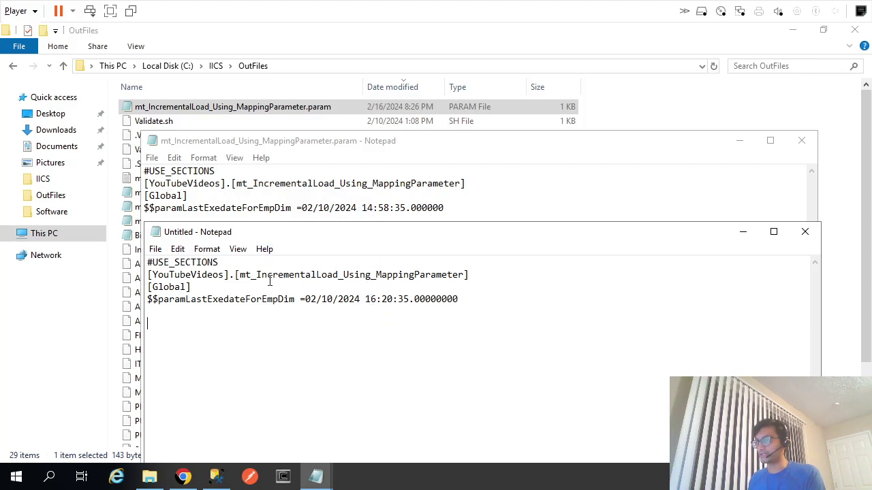
# Switch to SQL Server Management Studio and rerun the dbo.dw_jobs query to check lastSuccessfulExeDate against the parameter file's date.
pyautogui.moveTo(303, 208); pyautogui.dragTo(433, 208)
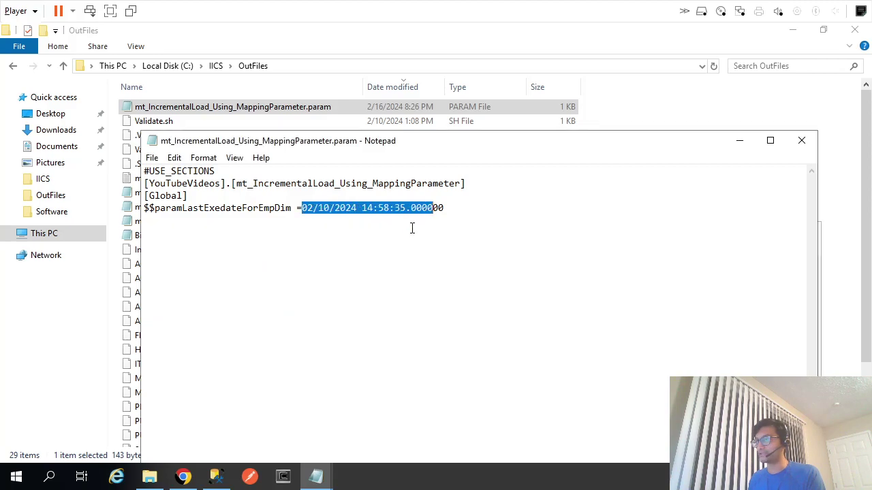
pyautogui.click(217, 477)
pyautogui.click(247, 198)
pyautogui.moveTo(122, 132); pyautogui.dragTo(43, 116)
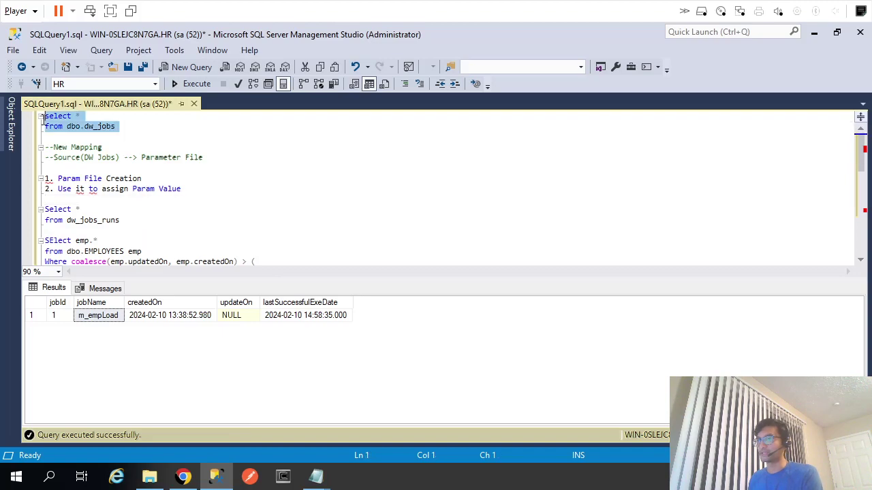
pyautogui.press('F5')
pyautogui.click(286, 316)
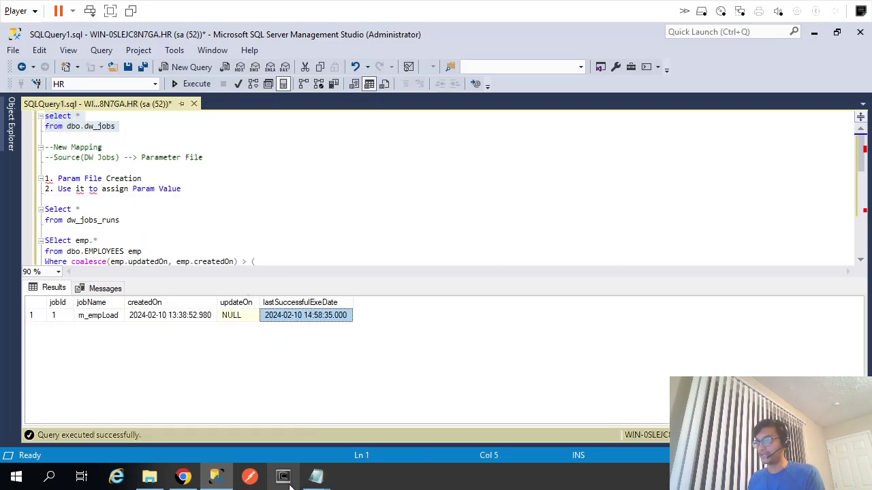
# Compare the dates in both Notepad windows with the lastSuccessfulExeDate value in the dw_jobs query results.
pyautogui.moveTo(315, 480)
pyautogui.click(256, 438)
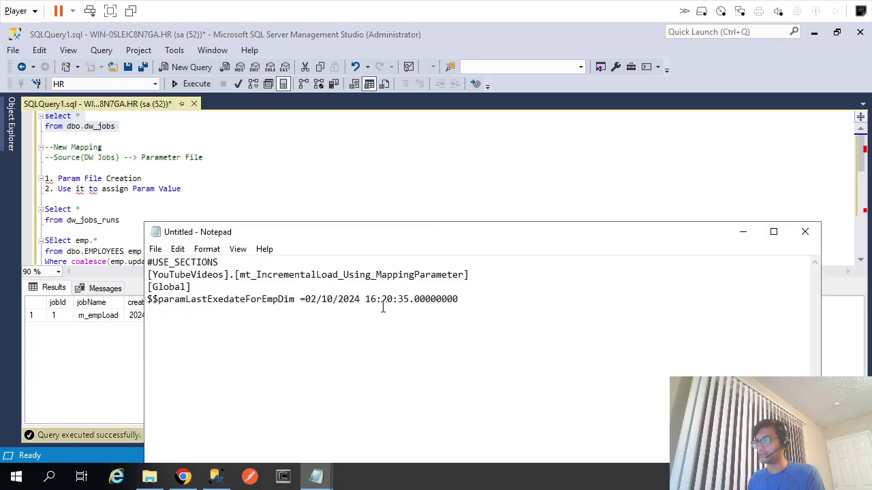
pyautogui.moveTo(316, 478)
pyautogui.click(375, 436)
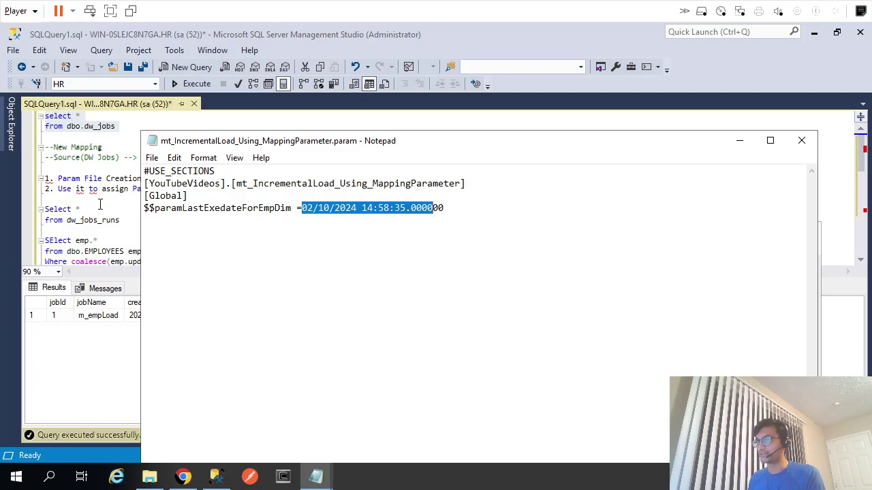
pyautogui.click(100, 205)
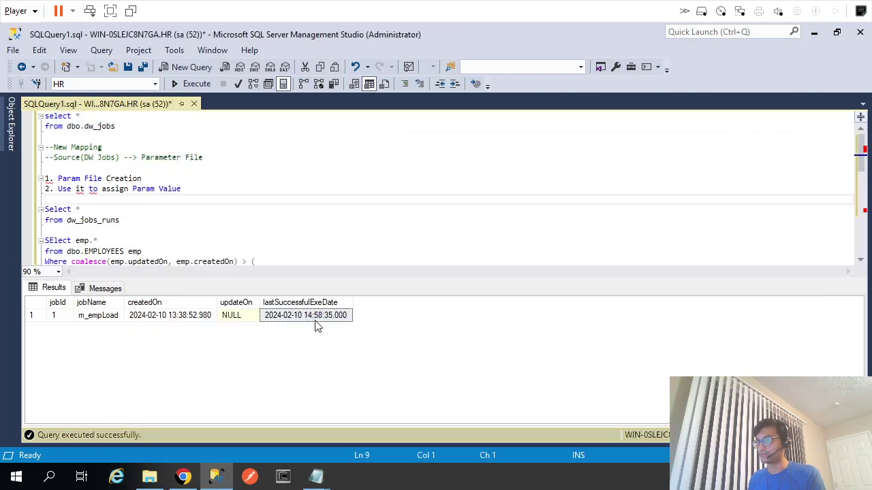
pyautogui.click(291, 188)
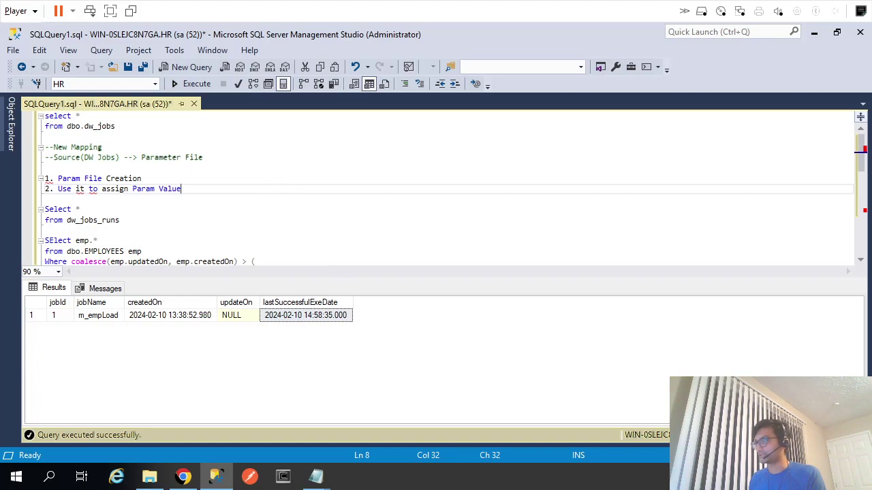
pyautogui.click(297, 184)
# Return to the OutFiles folder and arrange the generated parameter file below the untitled draft to compare their lines.
pyautogui.click(150, 476)
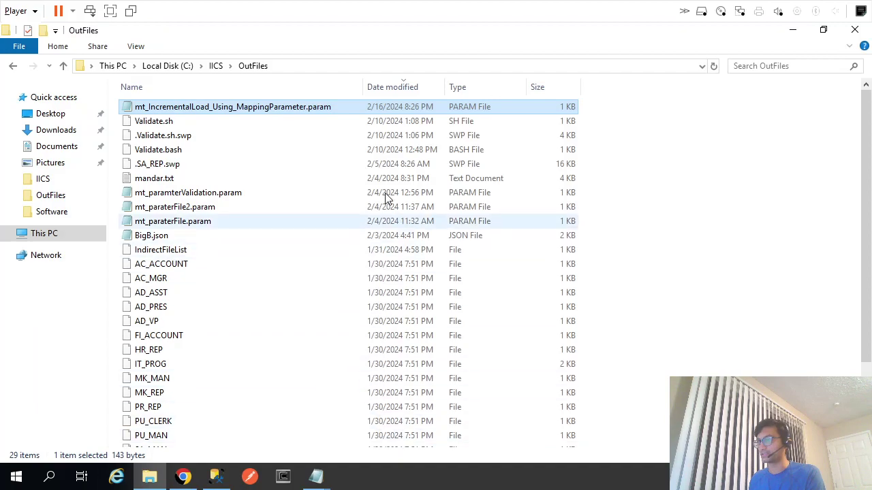
pyautogui.click(318, 476)
pyautogui.click(278, 403)
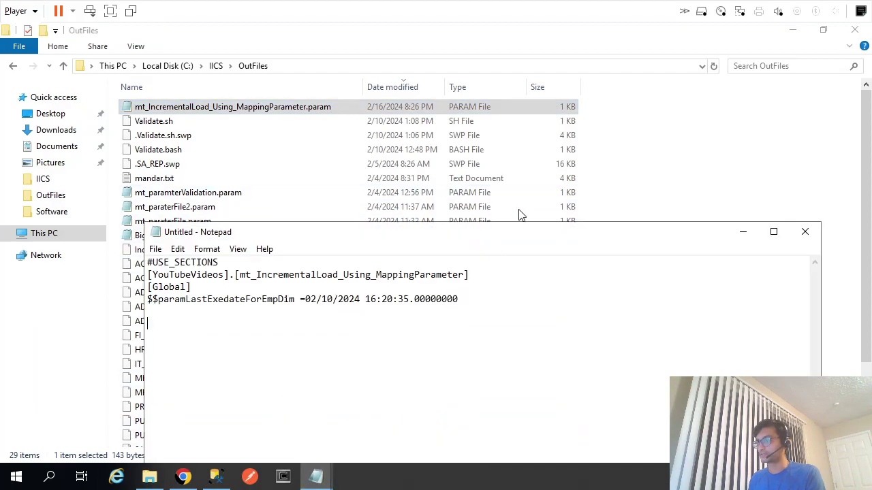
pyautogui.click(317, 477)
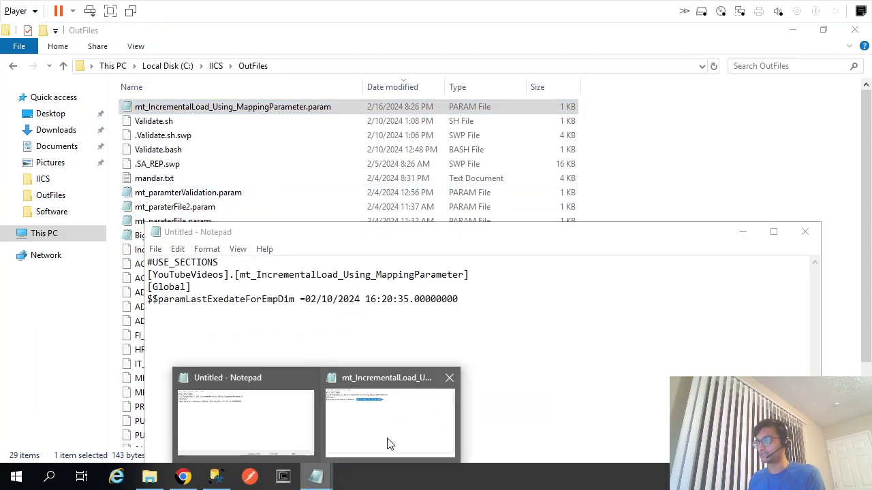
pyautogui.click(389, 444)
pyautogui.moveTo(259, 146); pyautogui.dragTo(265, 330)
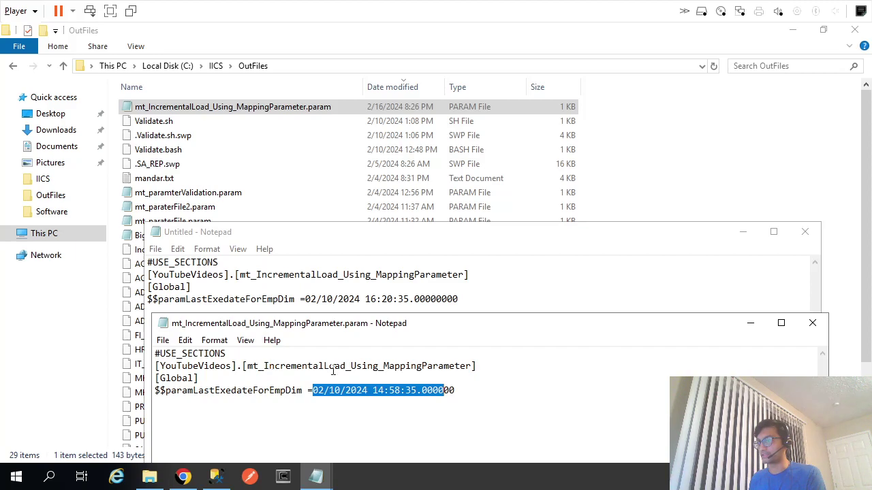
# Close the generated parameter file and the untitled Notepad draft, discarding the draft's changes.
pyautogui.click(812, 324)
pyautogui.click(804, 233)
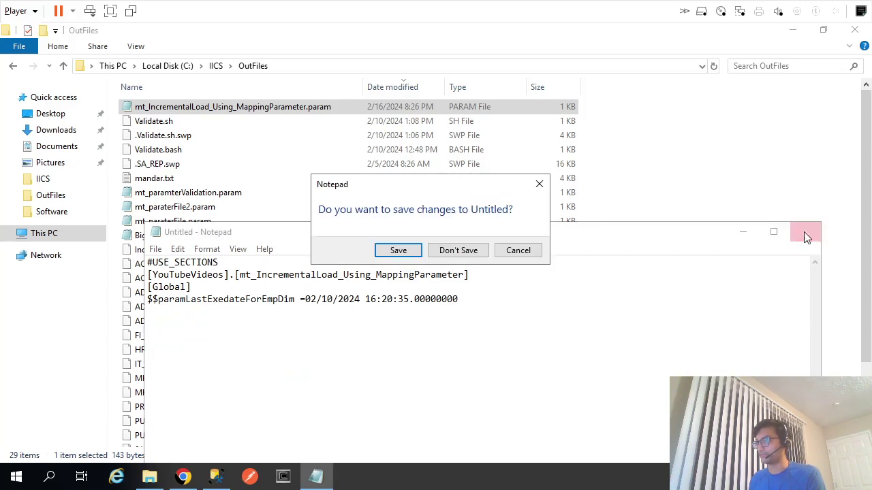
pyautogui.click(468, 253)
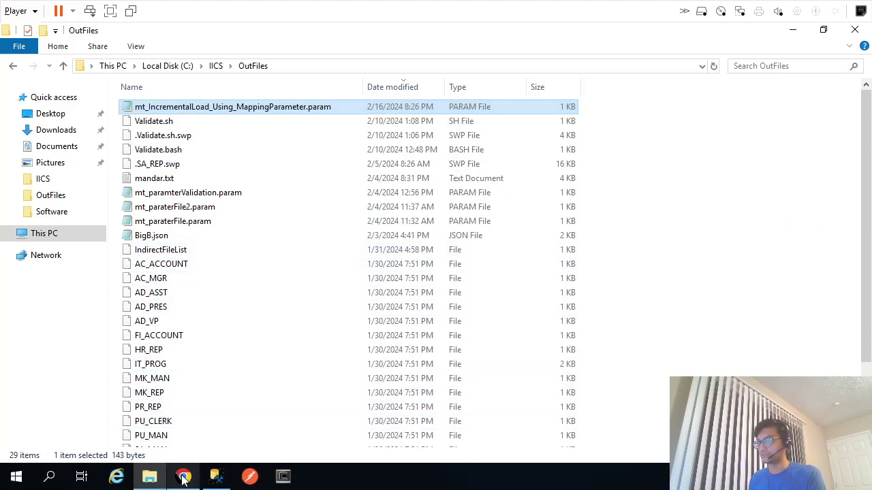
# Switch to SQL Server Management Studio and duplicate the dbo.dw_jobs select query a few lines below the original.
pyautogui.click(217, 477)
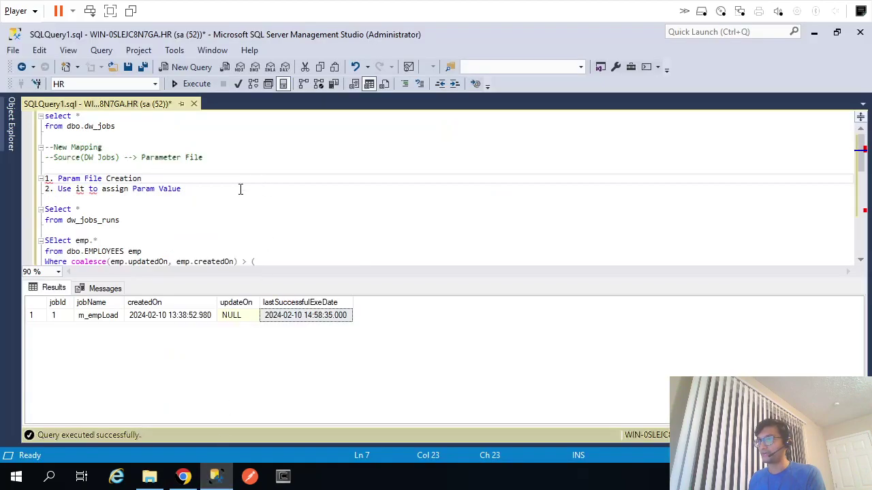
pyautogui.moveTo(128, 131); pyautogui.dragTo(28, 116)
pyautogui.hotkey('ctrl', 'c')
pyautogui.click(144, 129)
pyautogui.press('Return')
pyautogui.press('Return')
pyautogui.press('Return')
pyautogui.hotkey('ctrl', 'v')
# Replace the copied query's select line with "Update jobs" and give dbo.dw_jobs the alias jobs.
pyautogui.press('Up')
pyautogui.hotkey('shift', 'Home')
pyautogui.write('U')
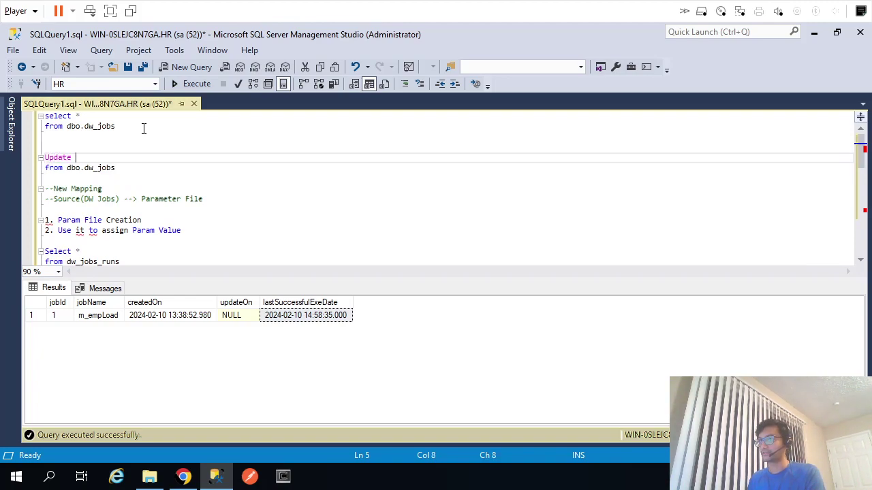
pyautogui.write('pdate ')
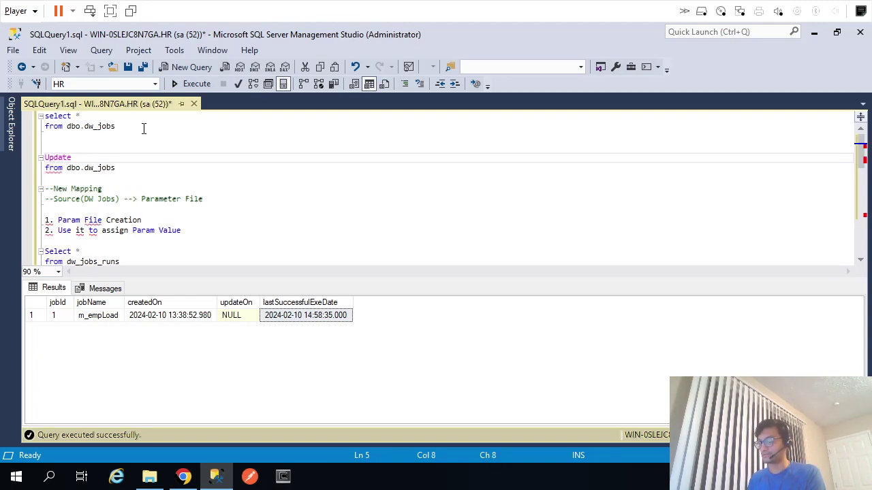
pyautogui.write('jobs')
pyautogui.press('Escape')
pyautogui.press('Down')
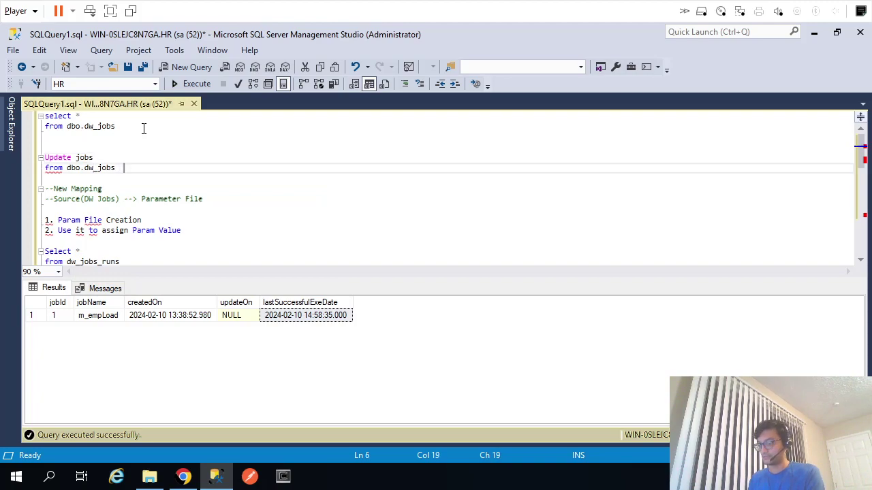
# Add a set clause to the update statement that assigns GETDATE() to jobs.lastSuccessfulExeDate.
pyautogui.press('Up')
pyautogui.press('Return')
pyautogui.write('set ')
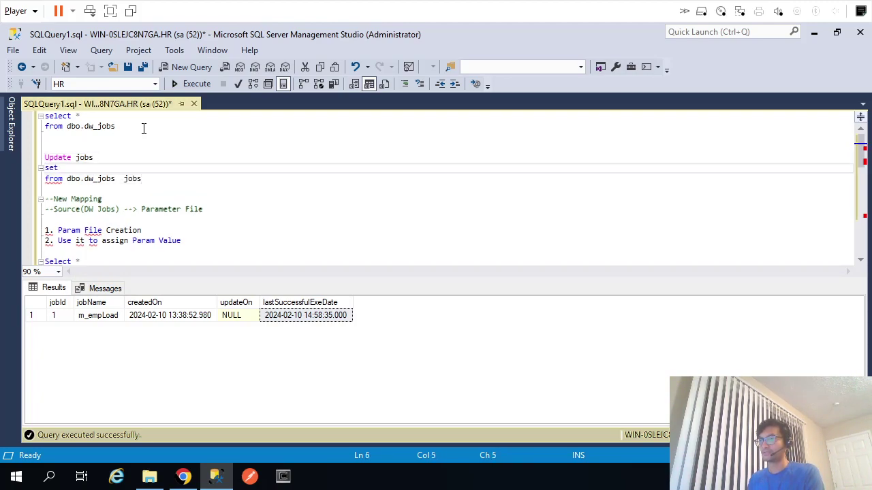
pyautogui.write('jobs.lastSuccessfulExeDate')
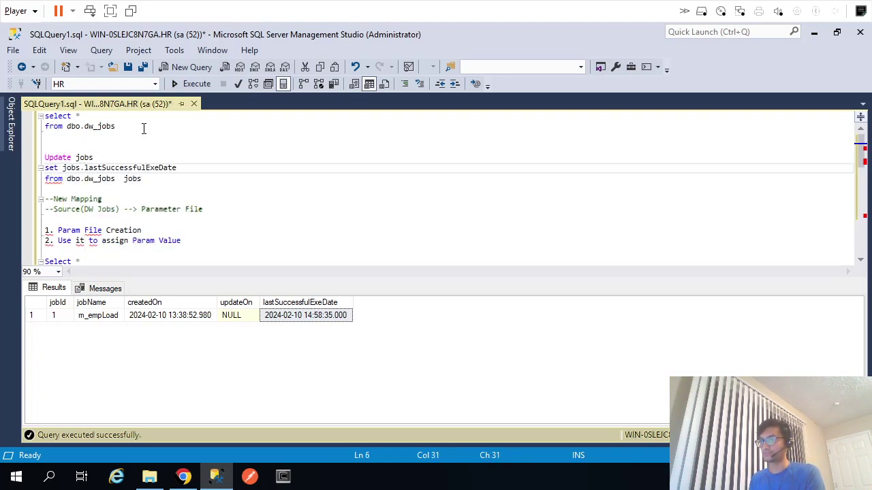
pyautogui.write(' = getDate')
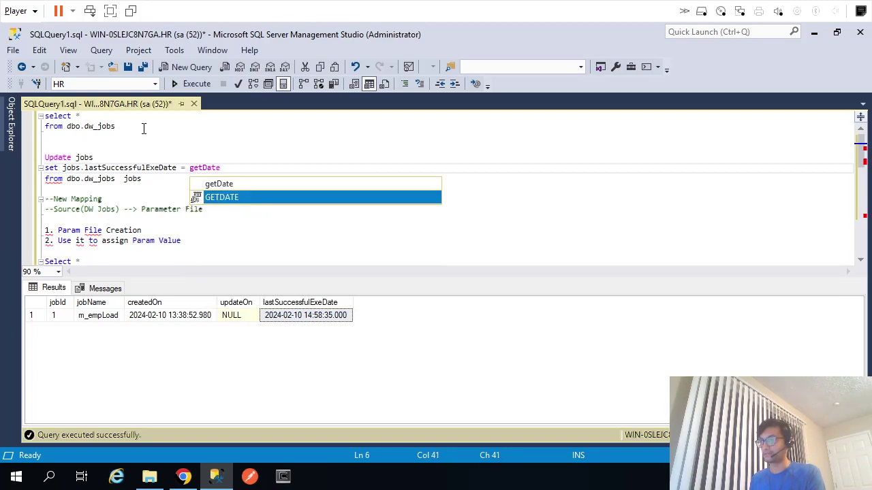
pyautogui.press('Tab')
pyautogui.write('()')
# Execute only the three-line update statement on dbo.dw_jobs.
pyautogui.press('Up')
pyautogui.press('Home')
pyautogui.hotkey('shift', 'Down')
pyautogui.hotkey('shift', 'Down')
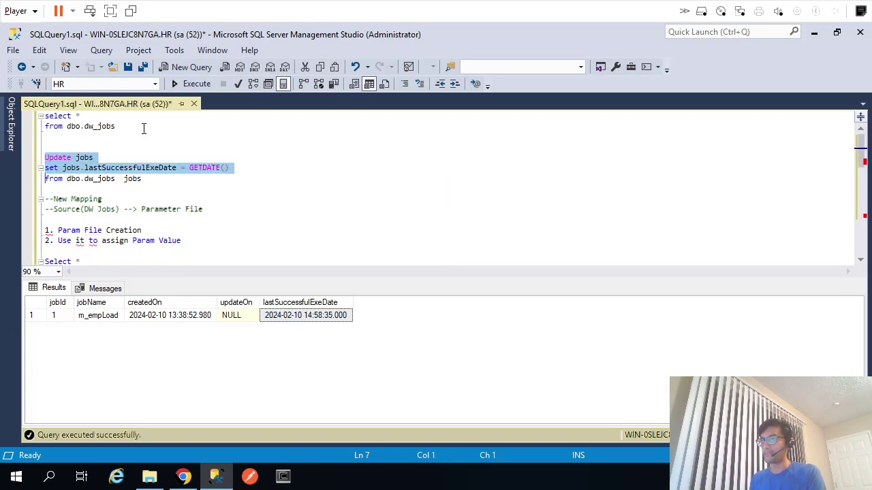
pyautogui.hotkey('shift', 'End')
pyautogui.press('F5')
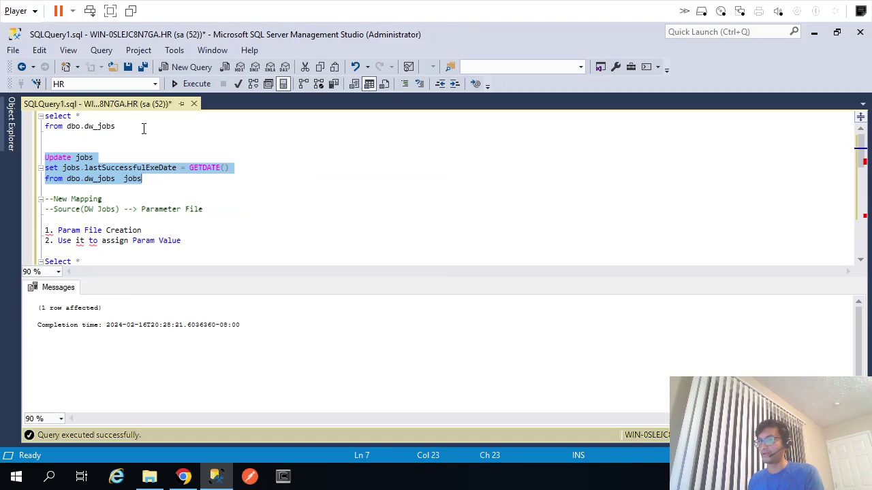
# Rerun the dbo.dw_jobs select query and check the updated lastSuccessfulExeDate value.
pyautogui.moveTo(144, 128); pyautogui.dragTo(42, 116)
pyautogui.press('F5')
pyautogui.click(315, 325)
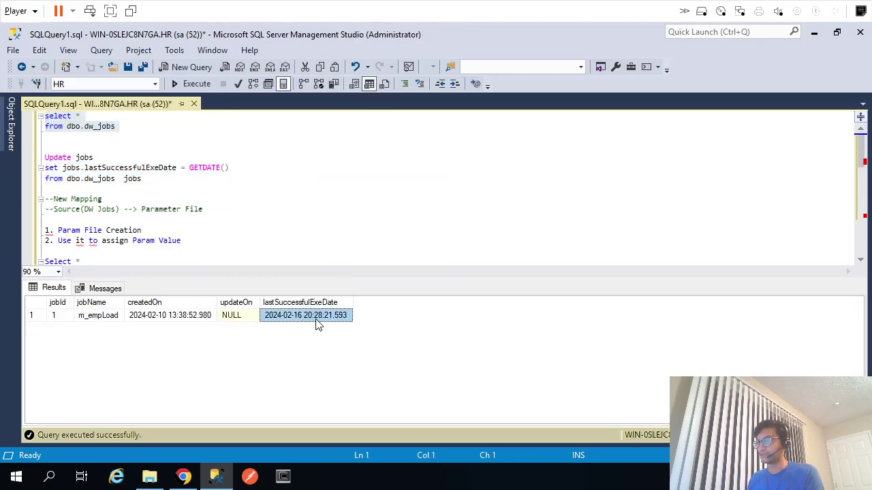
# Switch to Chrome and rerun the latest m_ParamFileCreation job from My Jobs on runtime environment WIN-0SLEJC8N7GA.
pyautogui.click(159, 477)
pyautogui.click(159, 478)
pyautogui.click(184, 477)
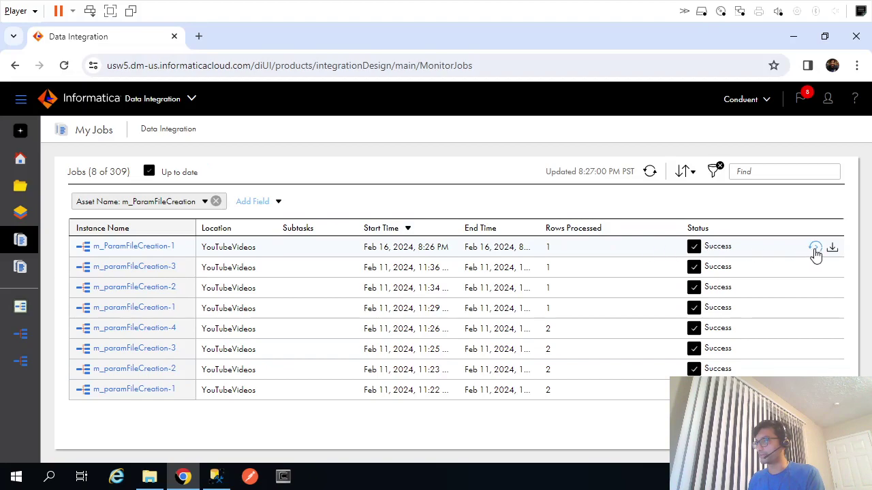
pyautogui.click(813, 250)
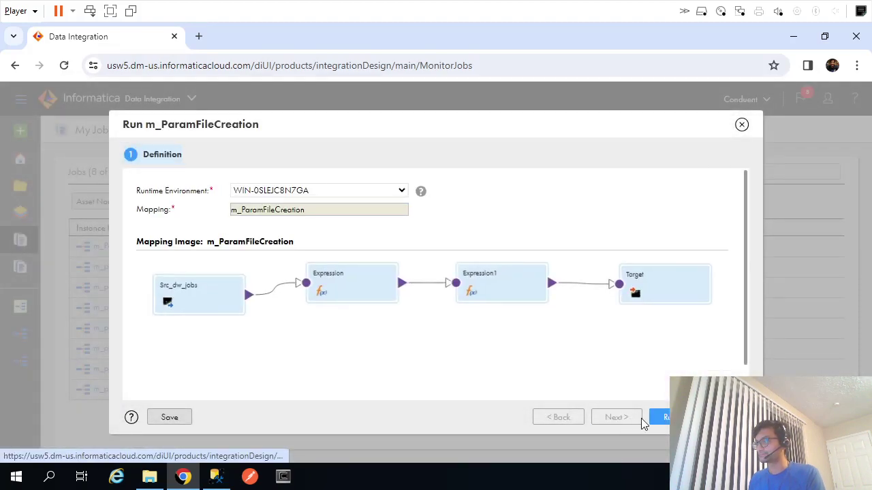
pyautogui.click(666, 418)
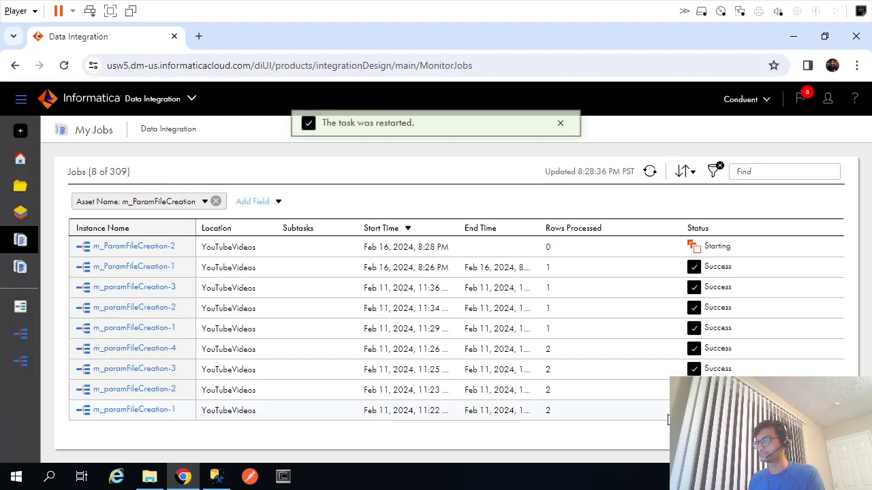
# Refresh the My Jobs list until the restarted m_ParamFileCreation run finishes.
pyautogui.click(649, 172)
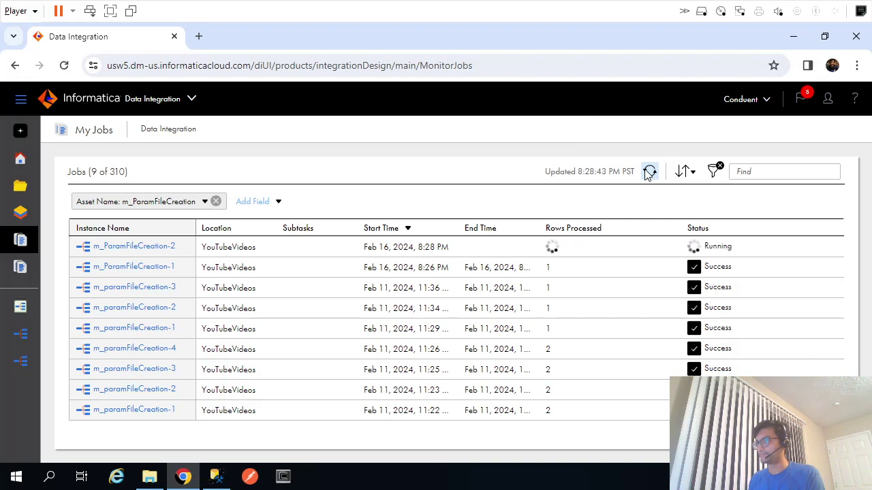
pyautogui.click(650, 172)
pyautogui.click(649, 173)
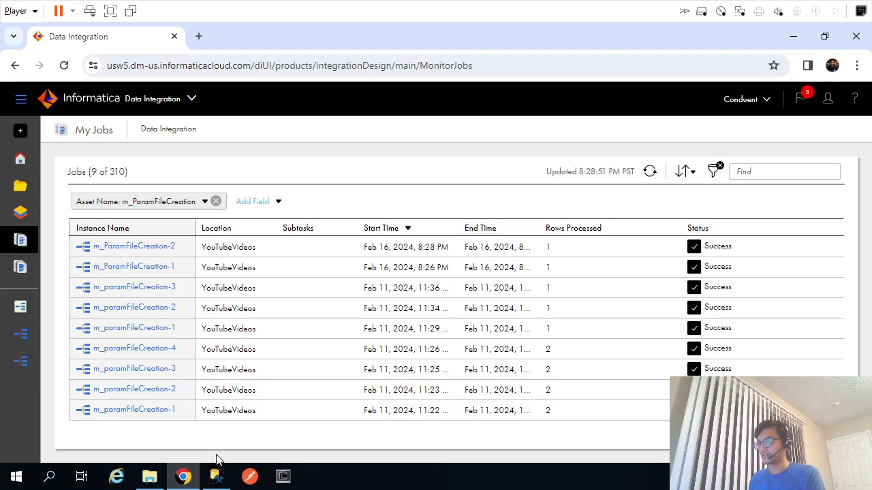
# Open the regenerated mt_IncrementalLoad_Using_MappingParameter.param from OutFiles and compare its date with the dw_jobs result in SQL Server Management Studio.
pyautogui.click(150, 477)
pyautogui.doubleClick(263, 109)
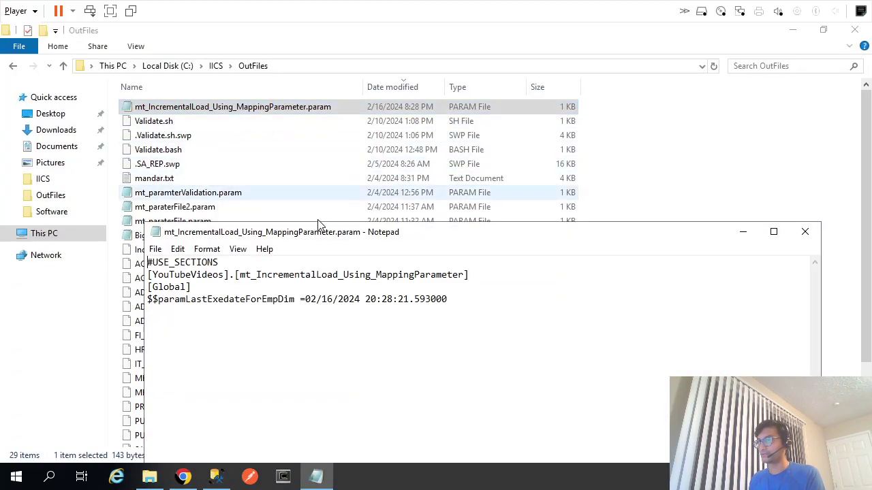
pyautogui.moveTo(306, 299); pyautogui.dragTo(450, 300)
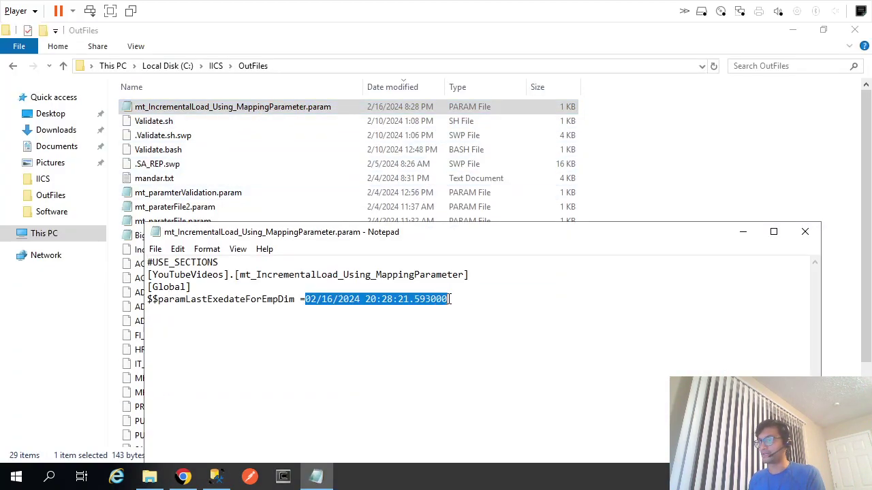
pyautogui.moveTo(217, 477)
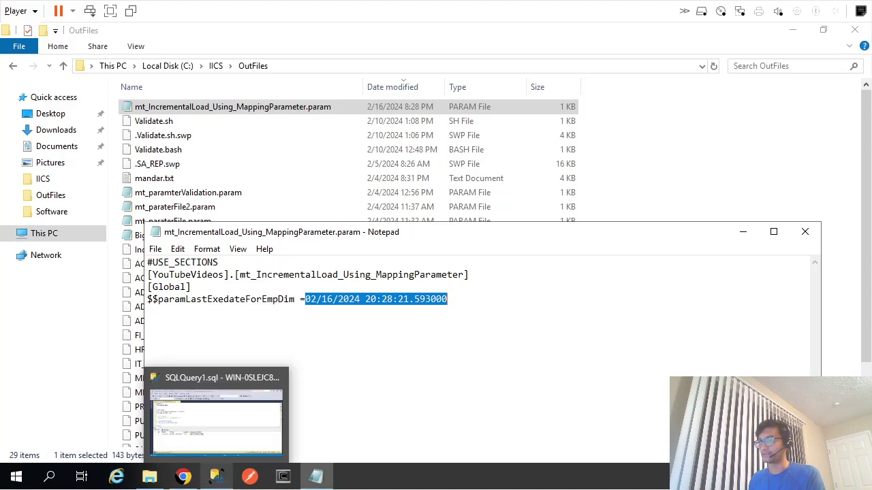
pyautogui.click(218, 455)
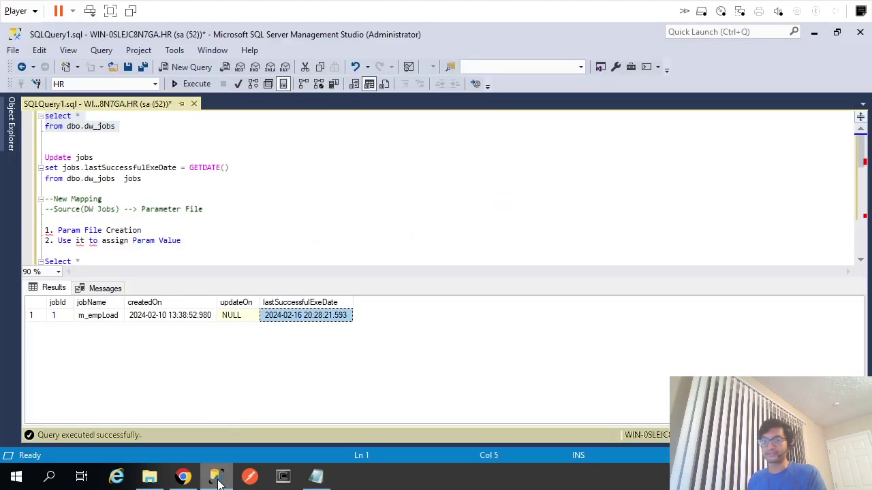
# Compare lastSuccessfulExeDate in the dw_jobs result with the date in the regenerated parameter file, and close the file in Notepad.
pyautogui.moveTo(217, 481)
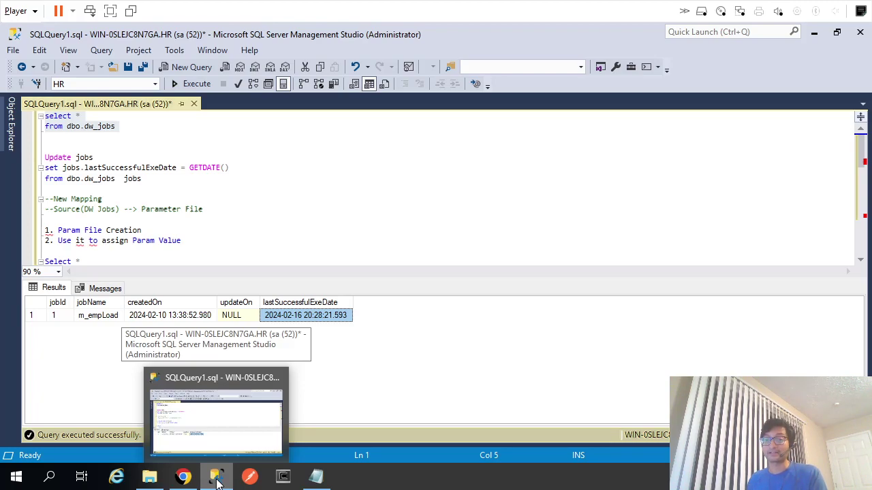
pyautogui.click(217, 480)
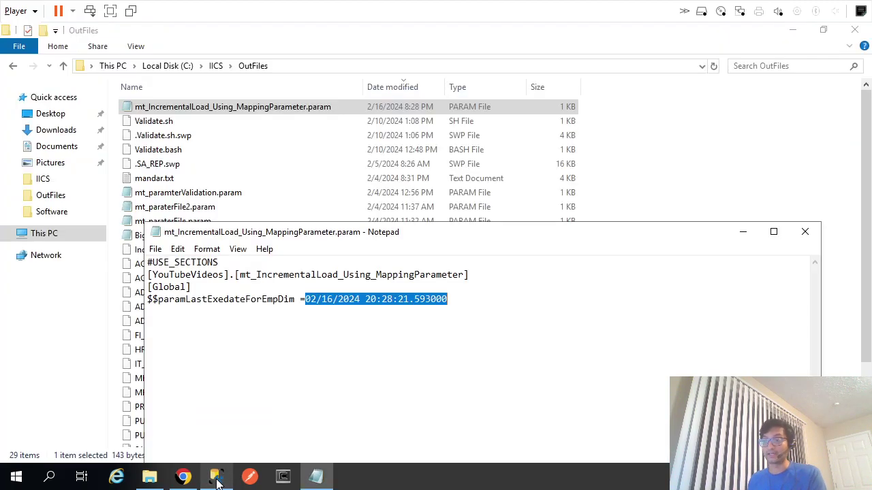
pyautogui.click(216, 481)
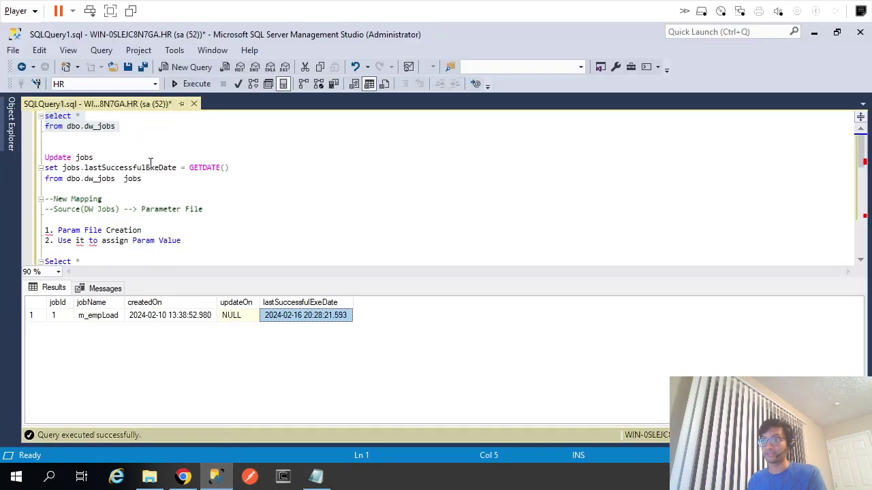
pyautogui.click(135, 135)
pyautogui.click(217, 481)
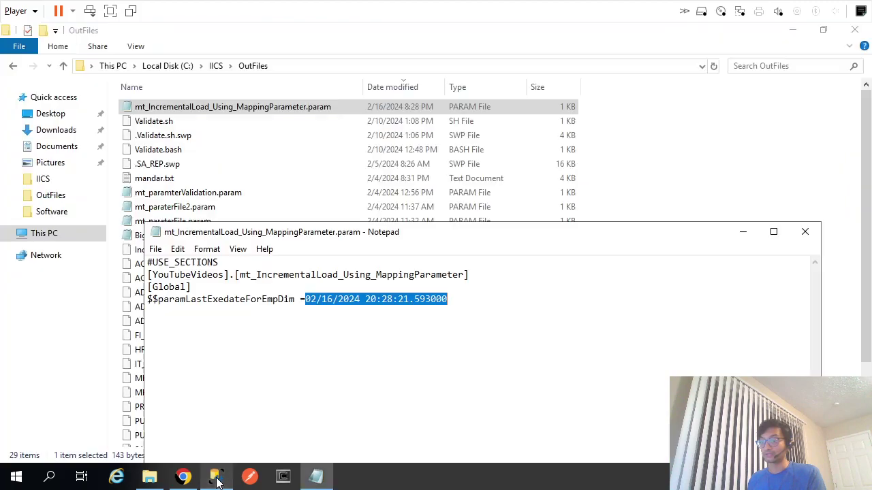
pyautogui.click(486, 315)
pyautogui.click(805, 231)
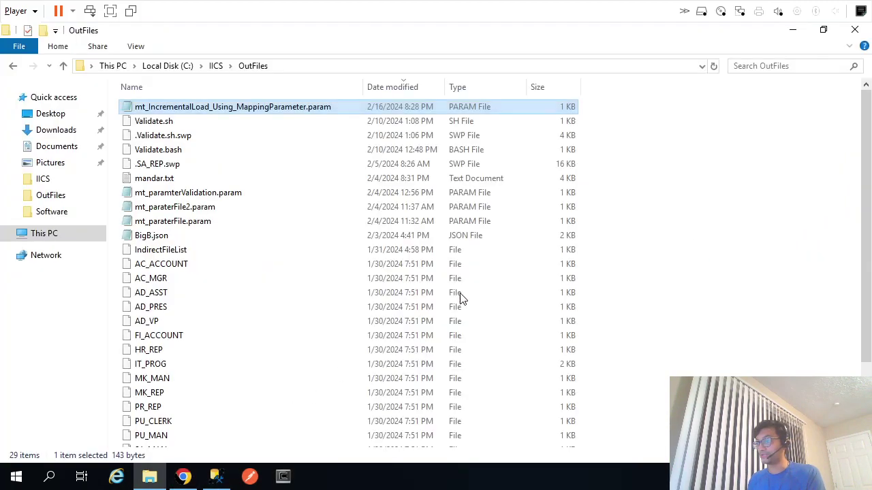
# Switch to Chrome and start a new mapping task from the m_ParamFileCreation mapping, naming it mt_ParamFileCreation.
pyautogui.click(182, 477)
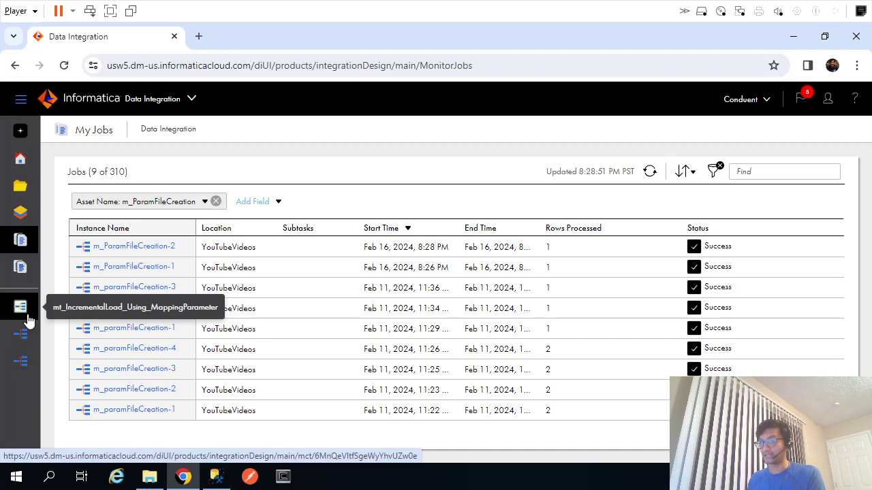
pyautogui.click(21, 361)
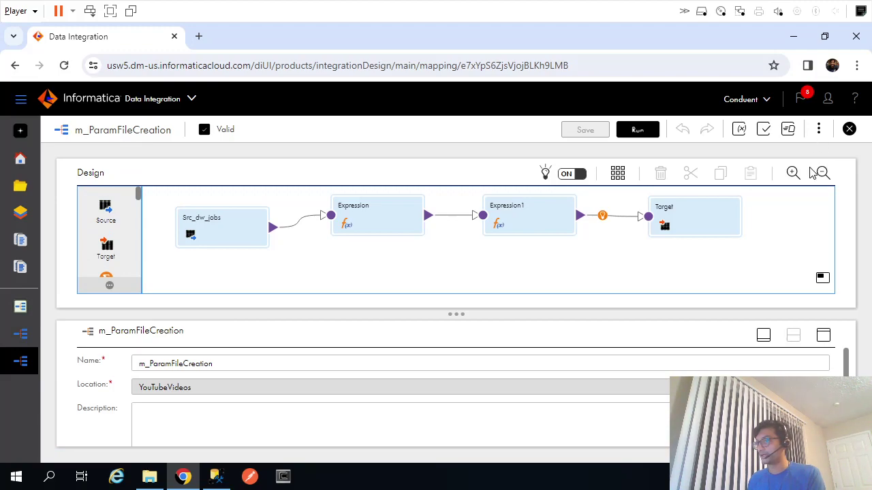
pyautogui.click(820, 130)
pyautogui.click(798, 159)
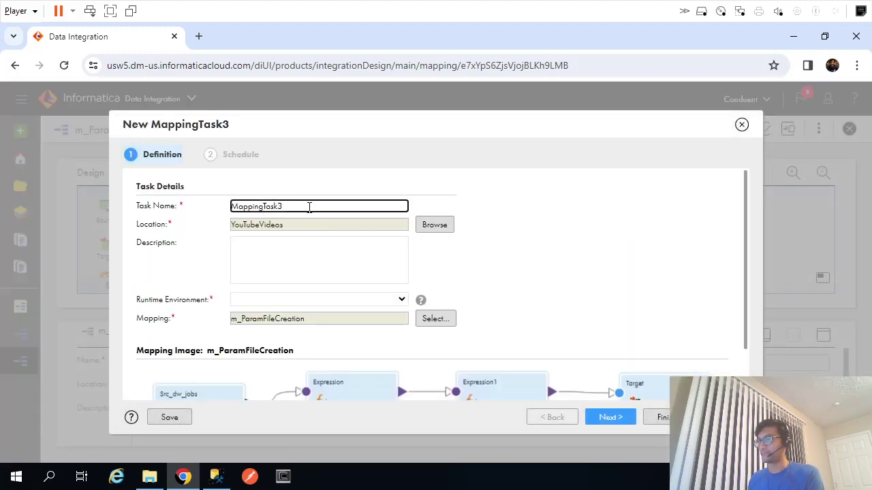
pyautogui.doubleClick(309, 208)
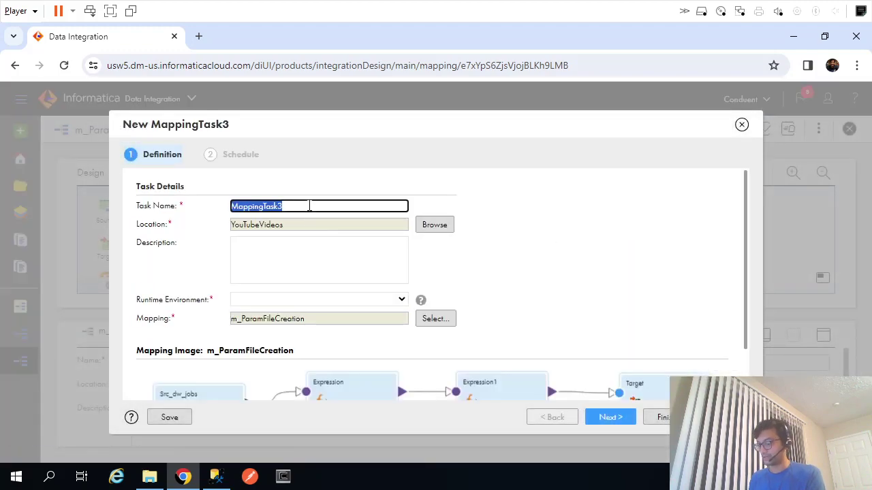
pyautogui.write('mt_Para')
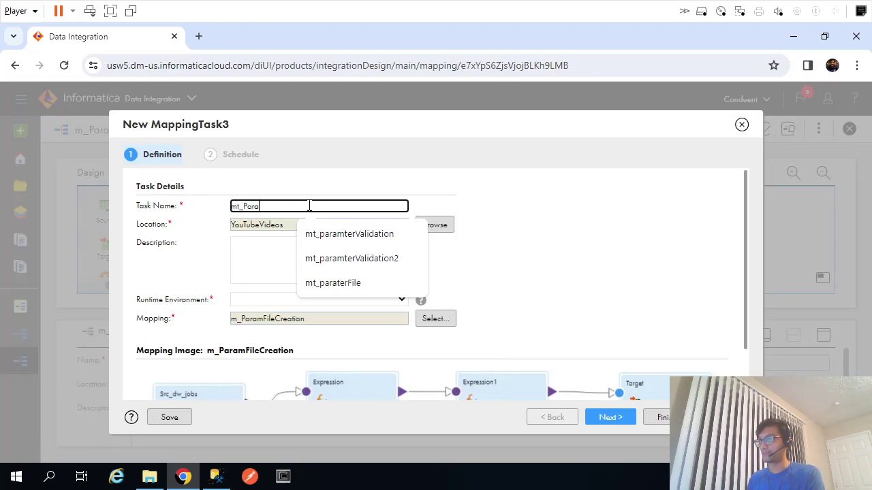
pyautogui.write('mFileCreat')
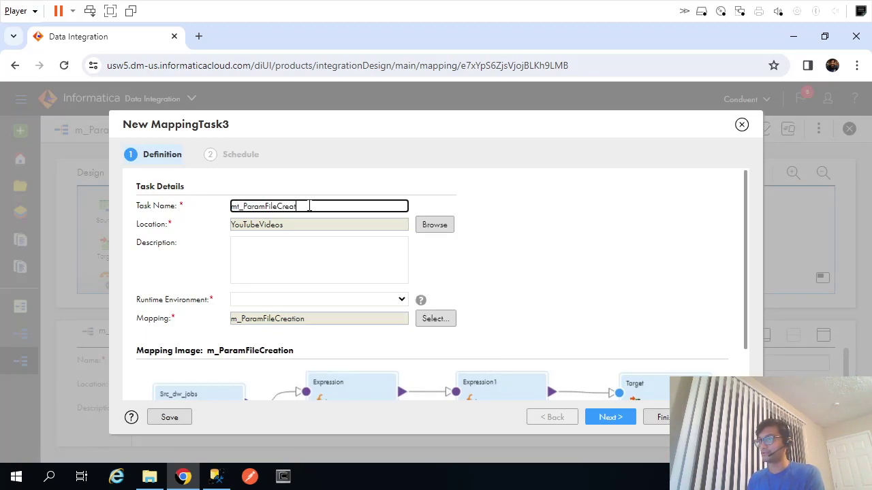
pyautogui.click(543, 229)
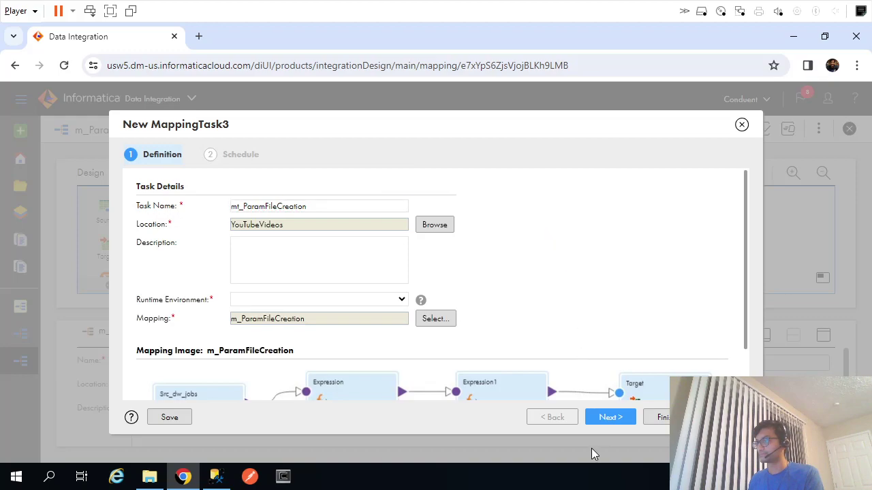
# Set the mapping task's runtime environment to WIN-0SLEJC8N7GA and finish creating it with the default schedule options.
pyautogui.click(610, 418)
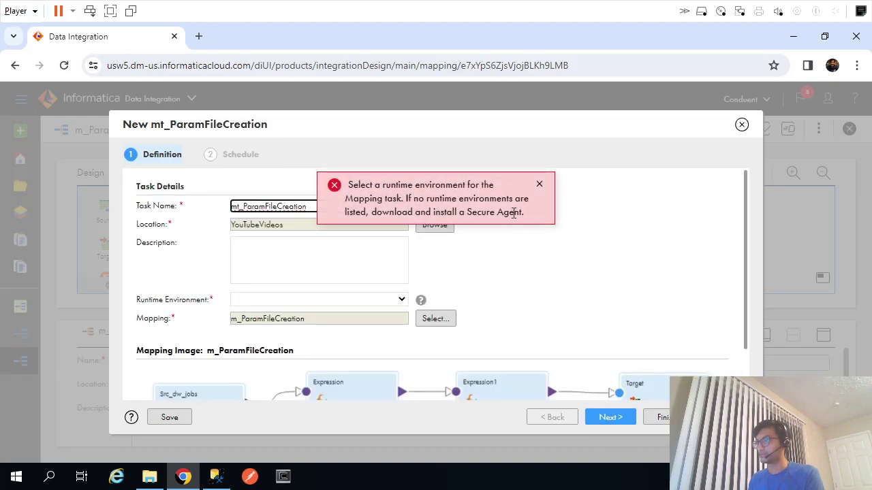
pyautogui.click(539, 184)
pyautogui.click(368, 301)
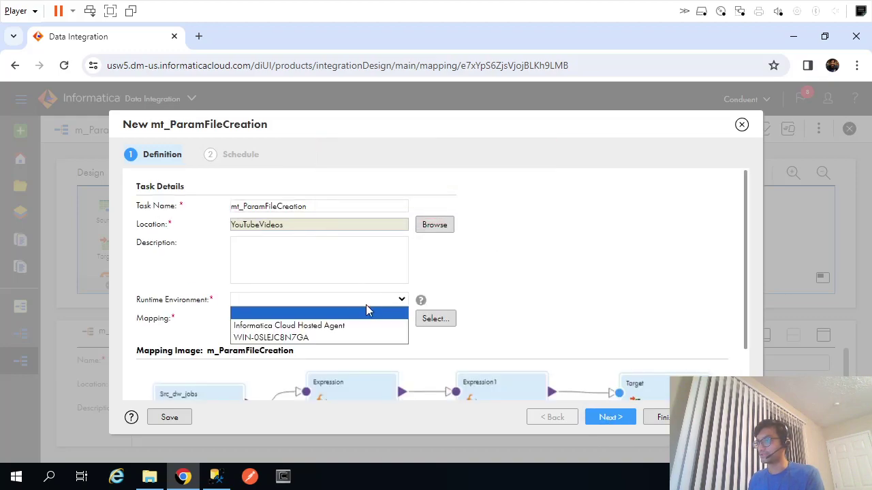
pyautogui.click(316, 339)
pyautogui.click(608, 419)
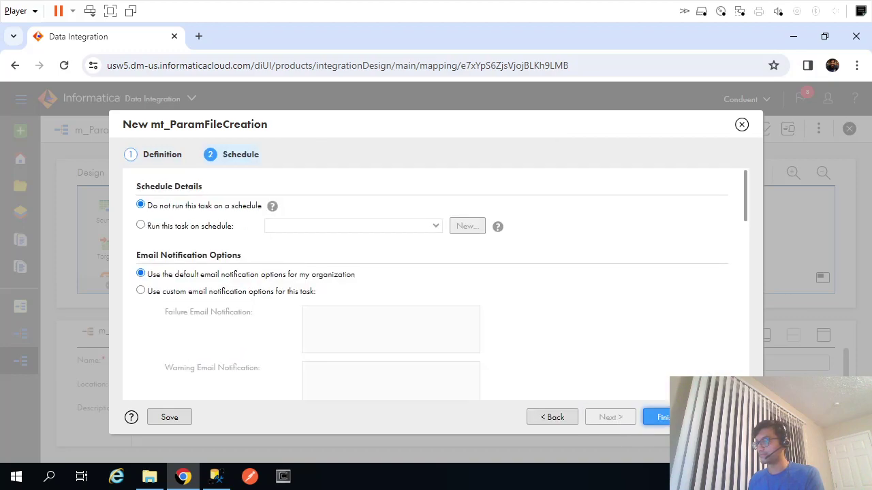
pyautogui.click(662, 417)
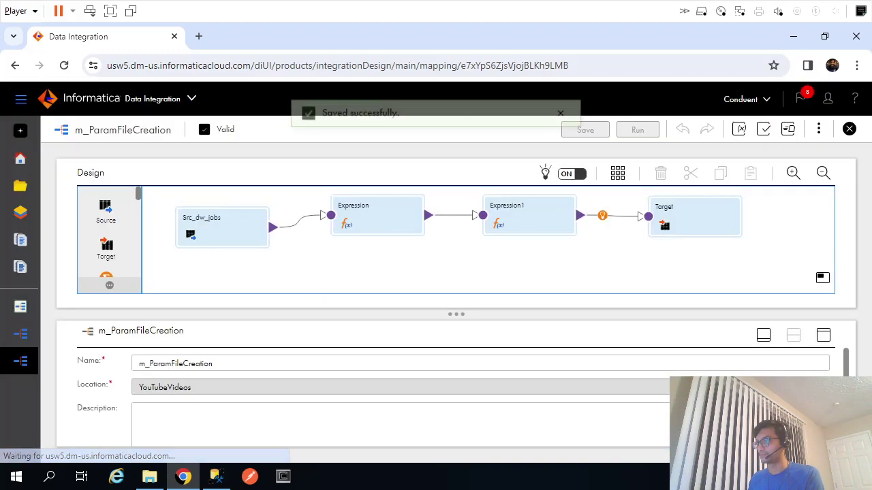
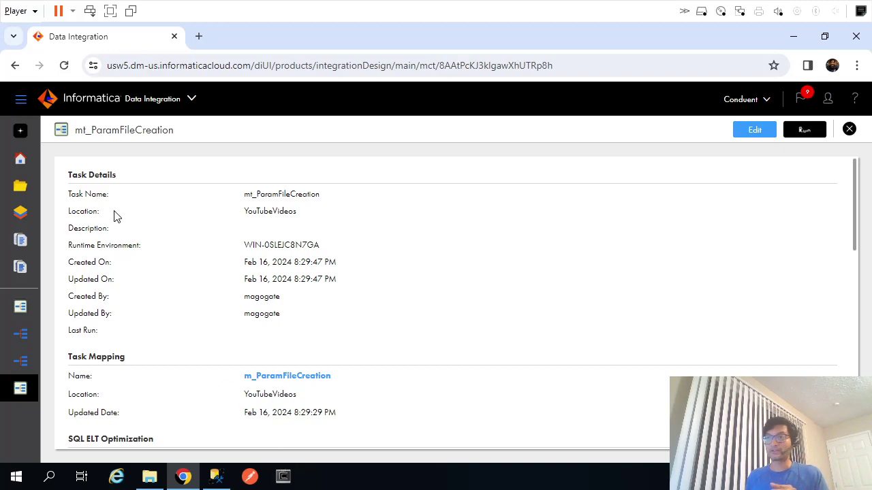
# Create a new blank Taskflow asset and name it tf_mappingParameterValidation.
pyautogui.click(20, 131)
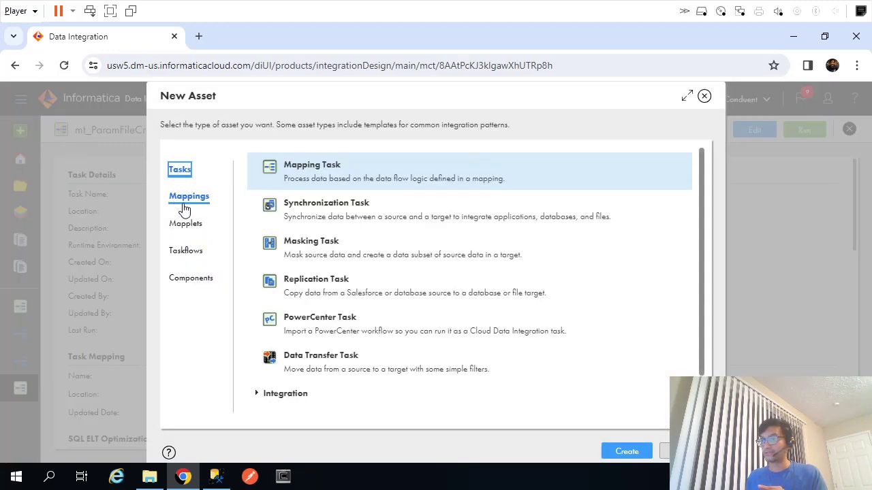
pyautogui.click(188, 250)
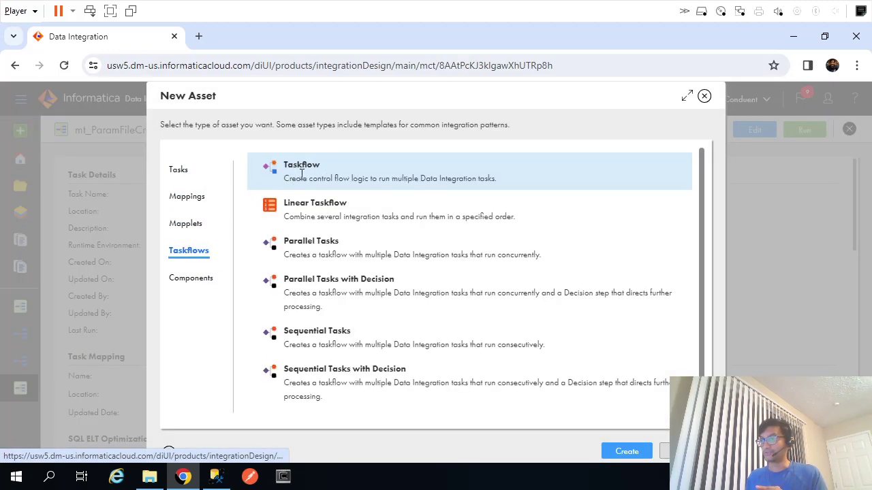
pyautogui.click(626, 452)
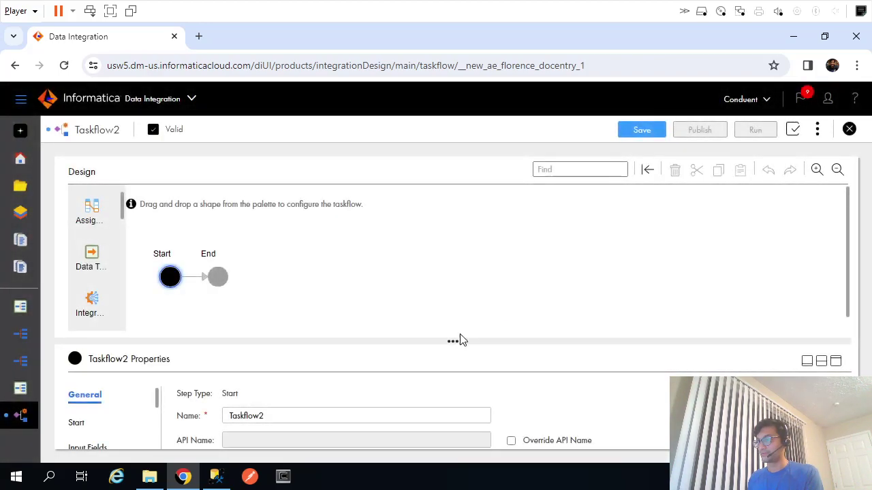
pyautogui.moveTo(461, 343); pyautogui.dragTo(456, 325)
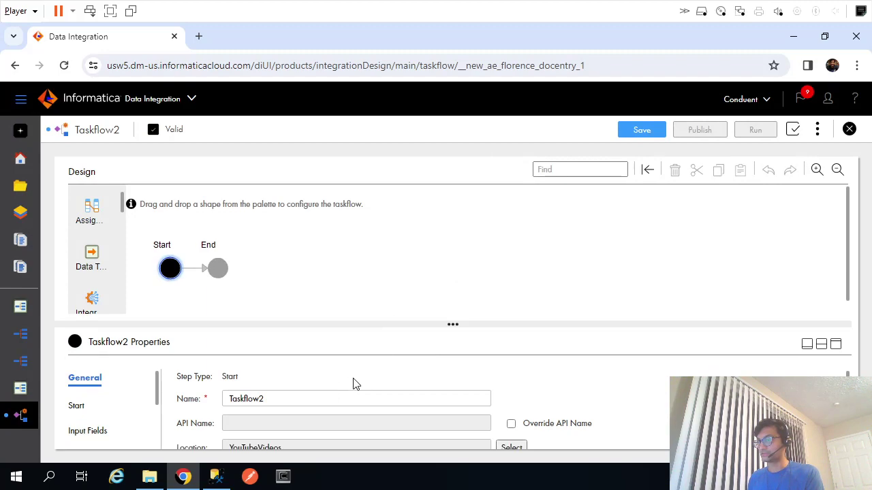
pyautogui.doubleClick(308, 404)
pyautogui.write('tf_mappingParameter')
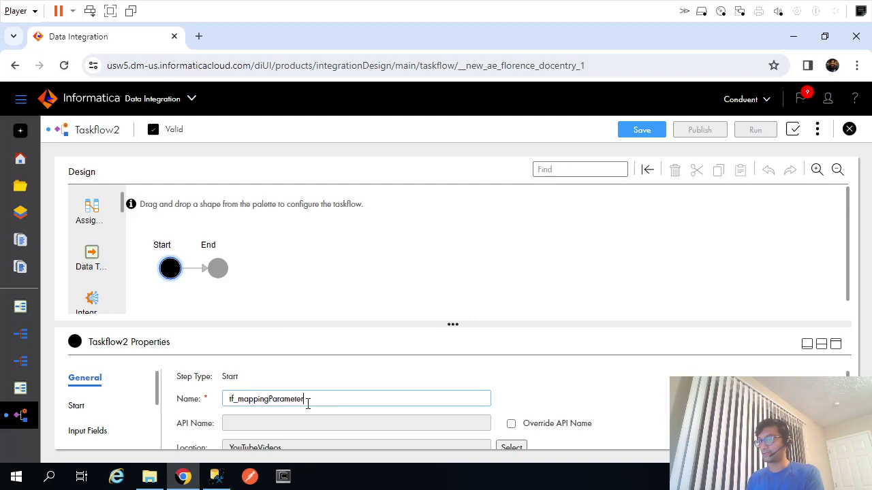
pyautogui.write('Validation')
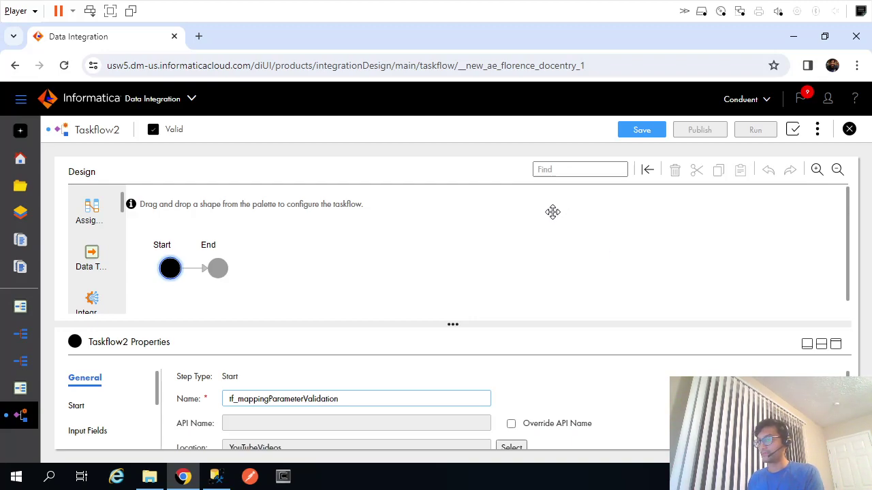
# Add a Data Task step between Start and End and enter mt_ParamFileCreation as its name.
pyautogui.moveTo(91, 254); pyautogui.dragTo(254, 276)
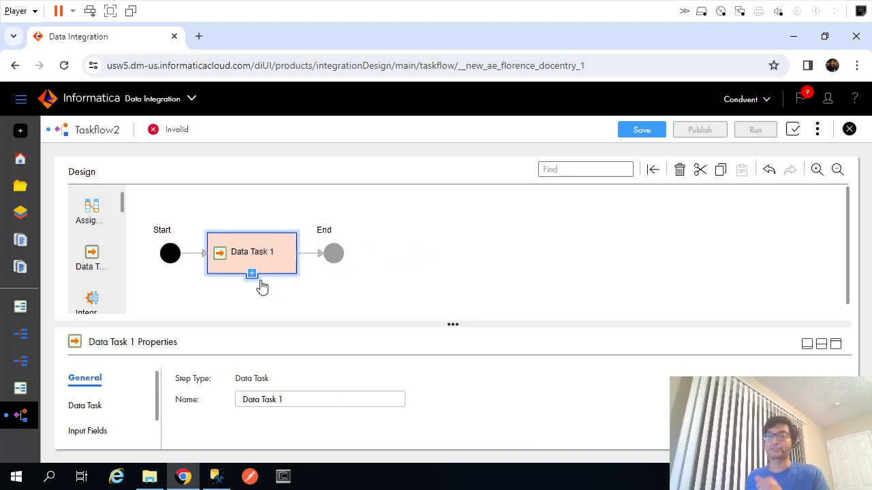
pyautogui.doubleClick(296, 397)
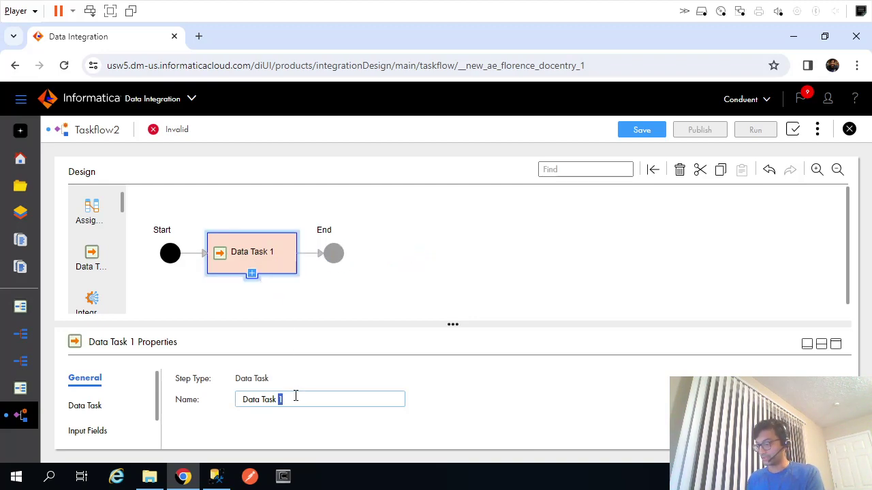
pyautogui.hotkey('ctrl', 'a')
pyautogui.press('BackSpace')
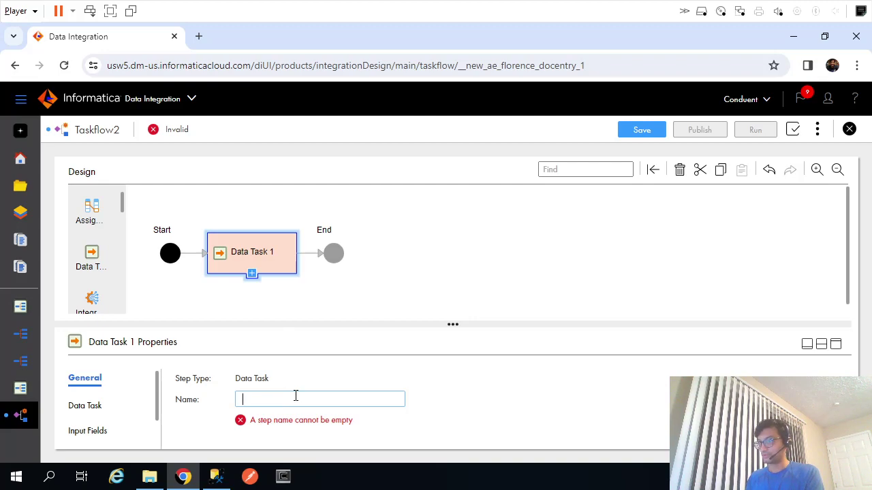
pyautogui.write('mt_P')
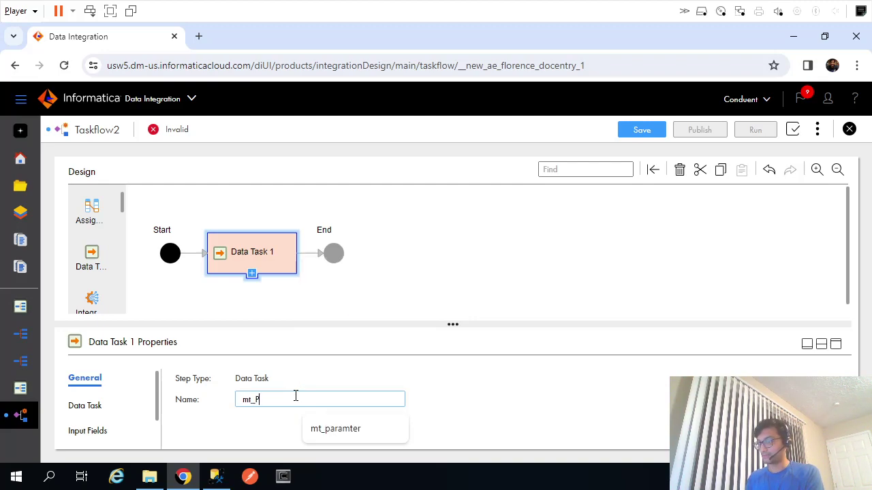
pyautogui.write('aramFileCeation')
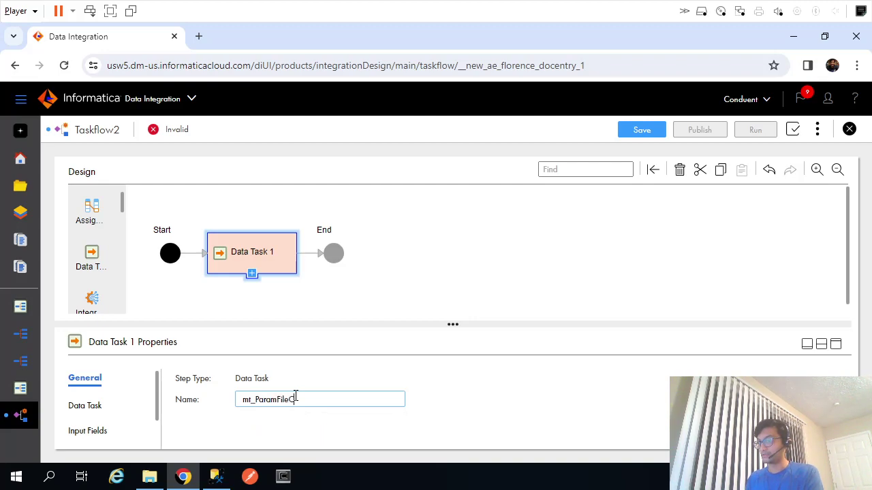
pyautogui.click(590, 271)
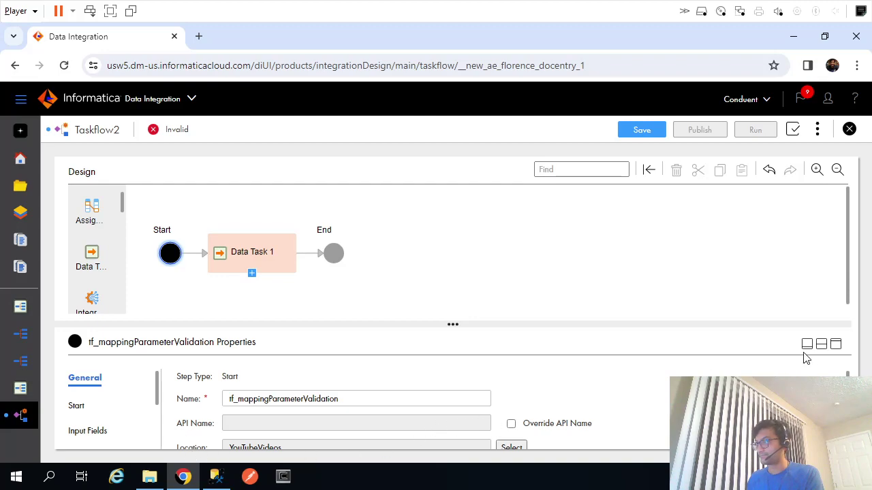
# Open the data task settings of Data Task 1 in an enlarged properties view.
pyautogui.click(253, 271)
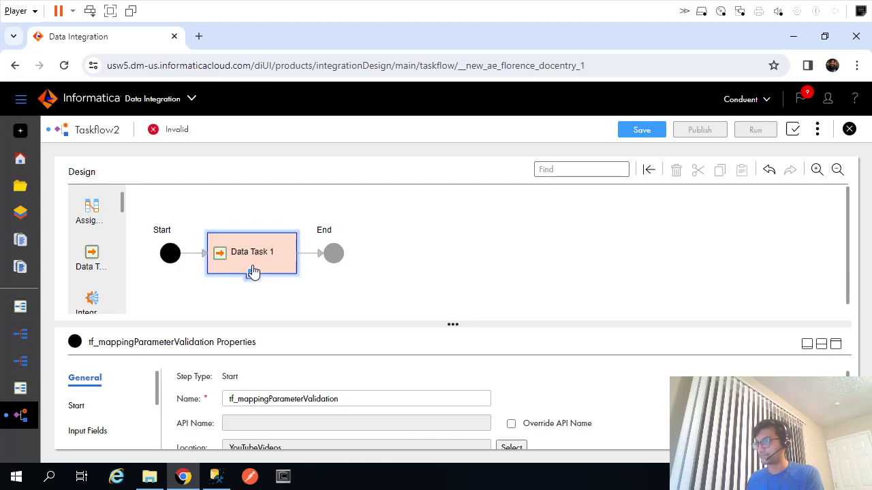
pyautogui.click(836, 346)
pyautogui.click(81, 279)
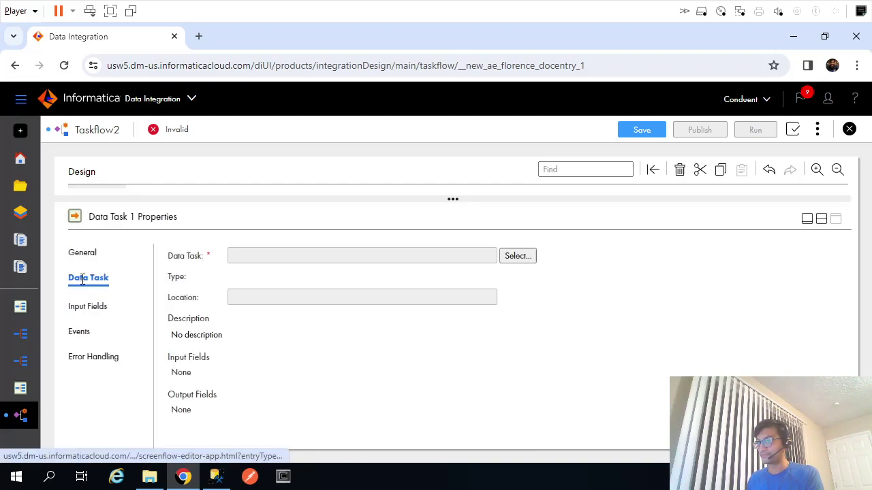
pyautogui.click(514, 258)
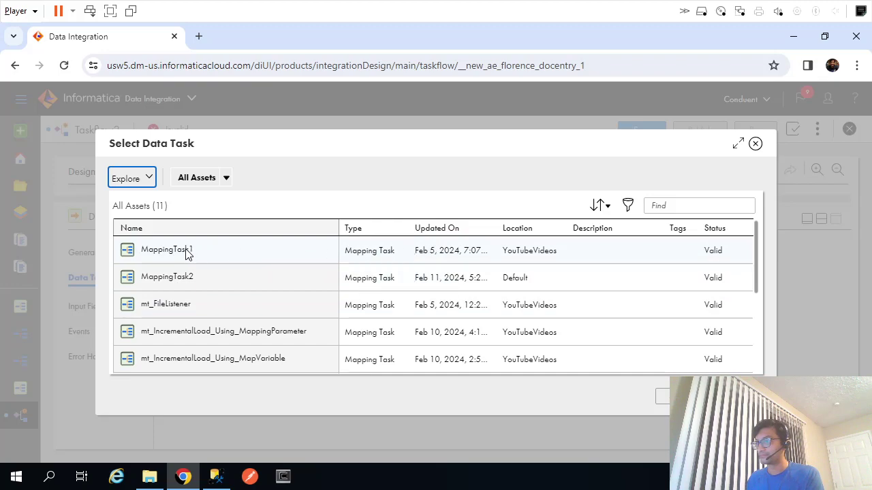
pyautogui.scroll(-1, 189, 280)
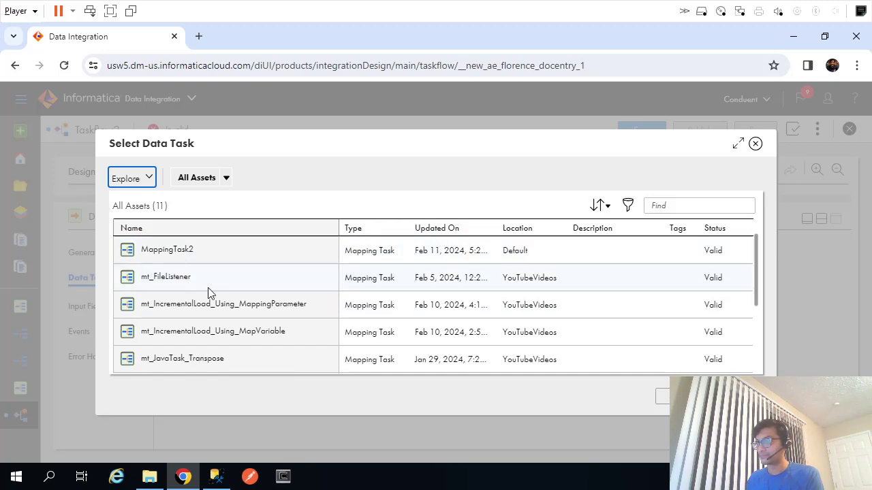
pyautogui.scroll(1, 208, 292)
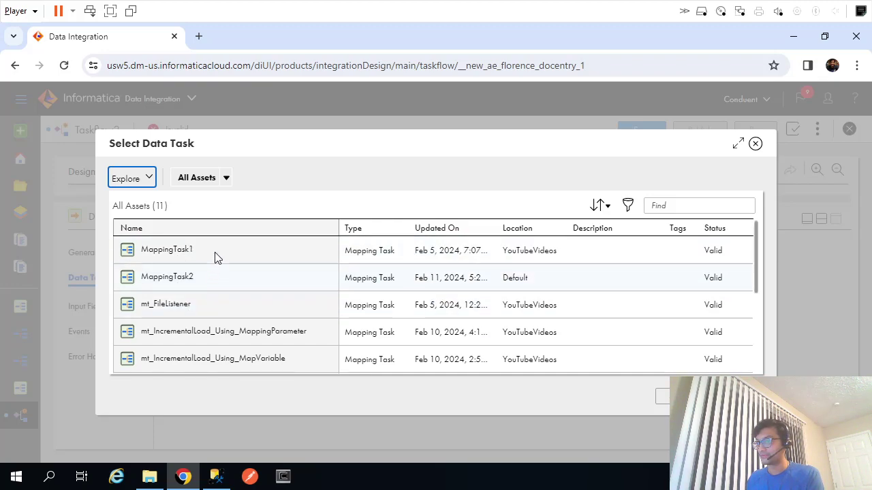
pyautogui.click(225, 180)
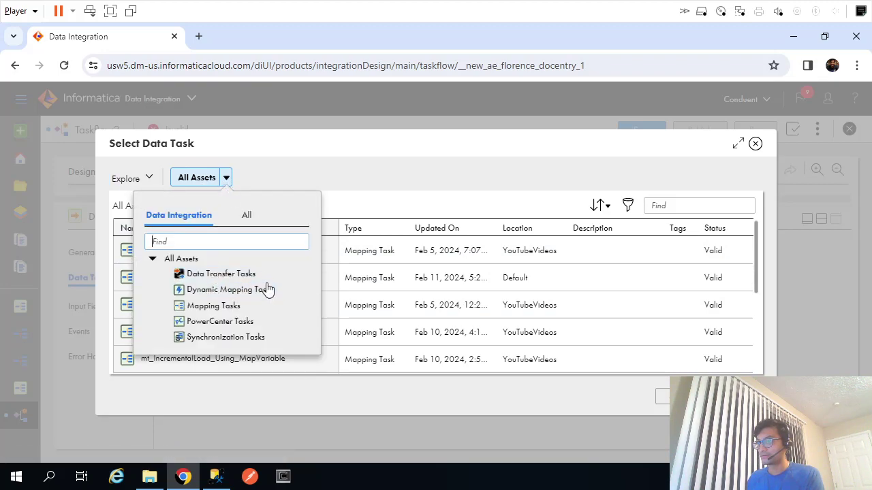
pyautogui.click(395, 177)
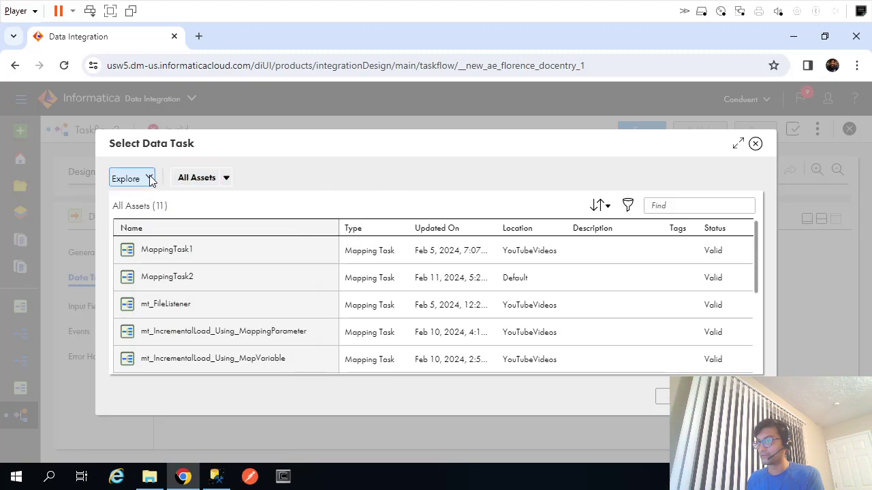
pyautogui.click(149, 178)
pyautogui.click(327, 184)
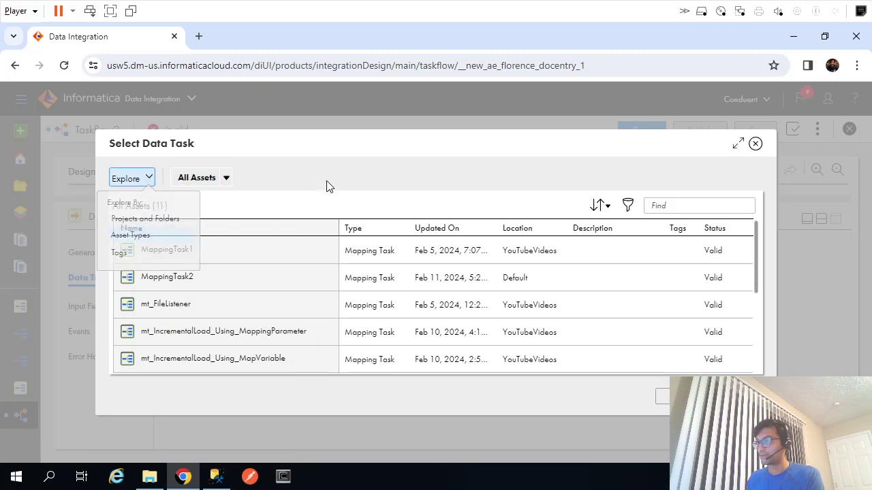
pyautogui.press('Escape')
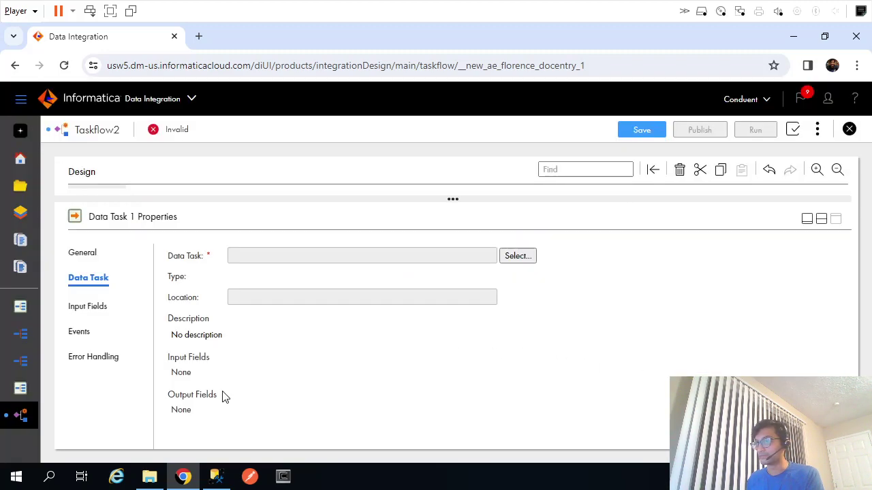
# Check the details of the mt_ParamFileCreation mapping task and return to the taskflow.
pyautogui.click(20, 361)
pyautogui.click(20, 388)
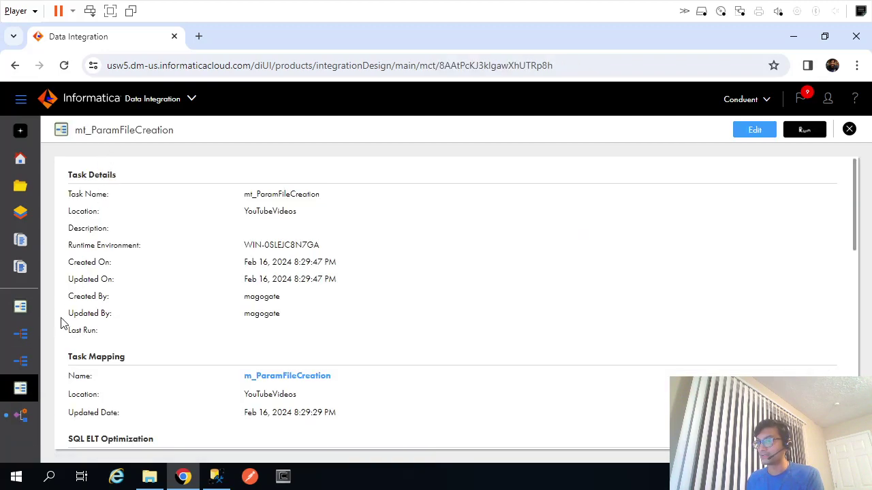
pyautogui.click(20, 417)
# Filter the available data tasks to Mapping Tasks, sort them by newest update, and assign mt_ParamFileCreation to Data Task 1.
pyautogui.click(511, 256)
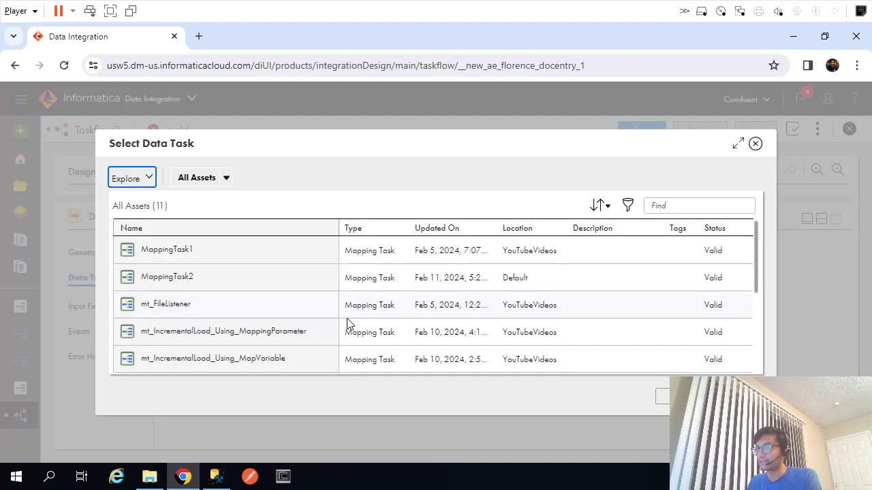
pyautogui.scroll(-3, 348, 323)
pyautogui.scroll(4, 347, 323)
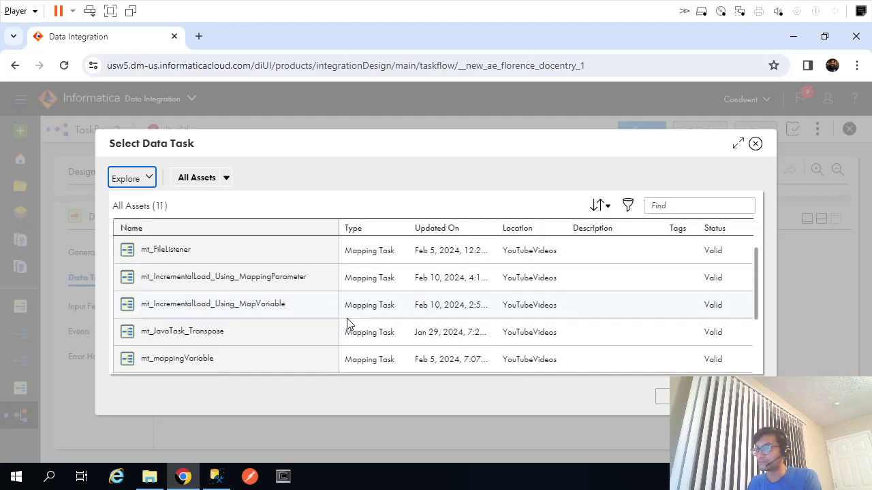
pyautogui.click(230, 180)
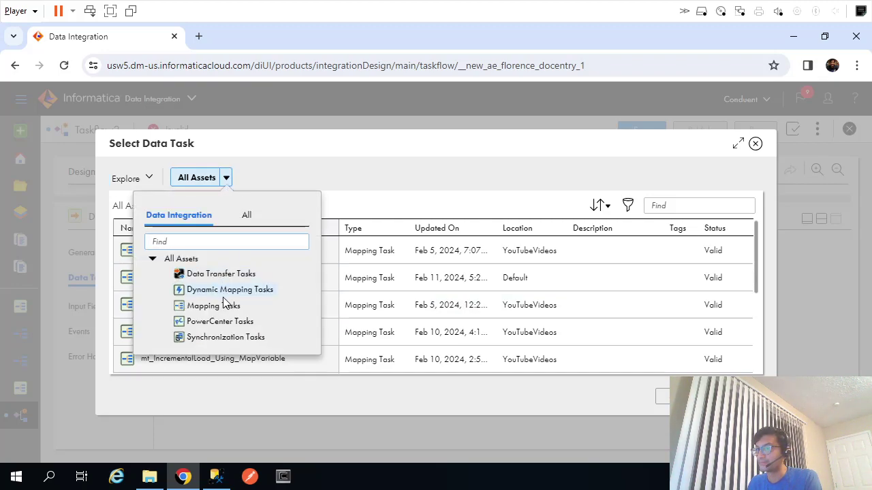
pyautogui.click(225, 308)
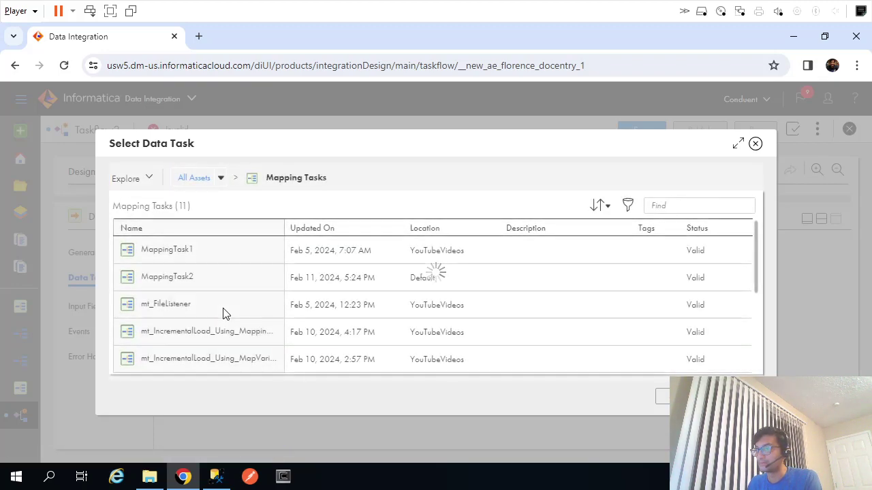
pyautogui.scroll(-2, 224, 306)
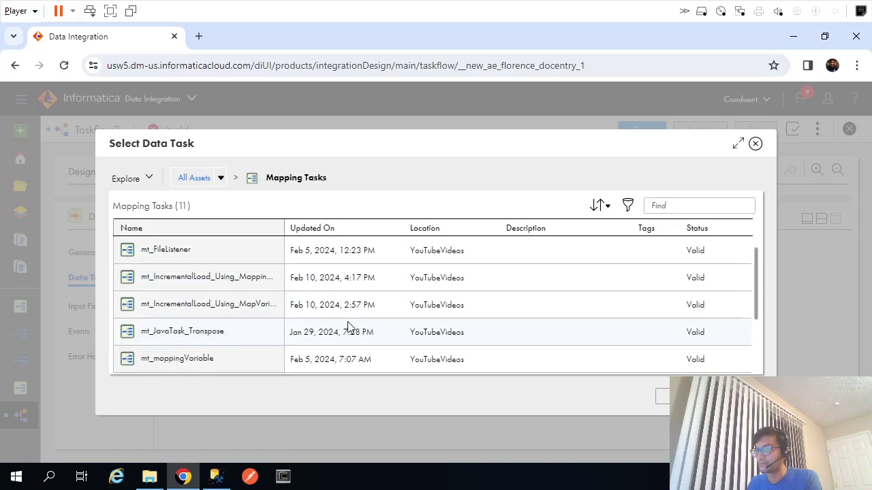
pyautogui.scroll(-2, 345, 330)
pyautogui.scroll(4, 345, 331)
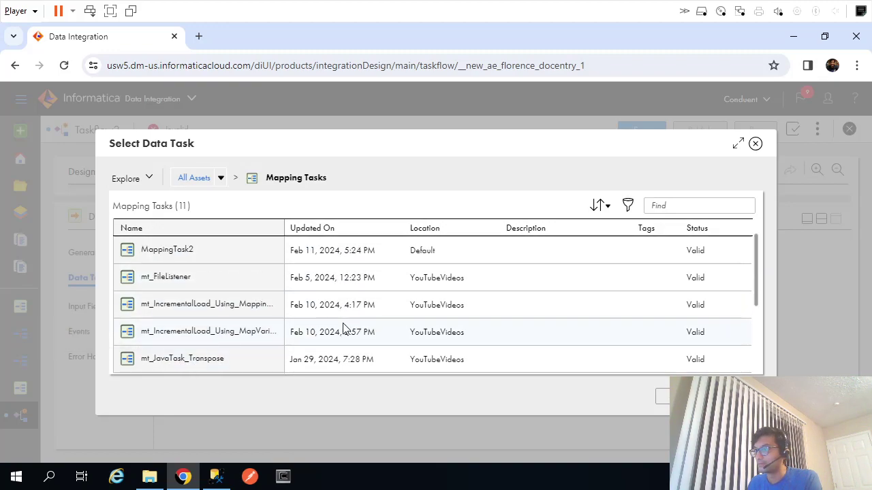
pyautogui.click(342, 228)
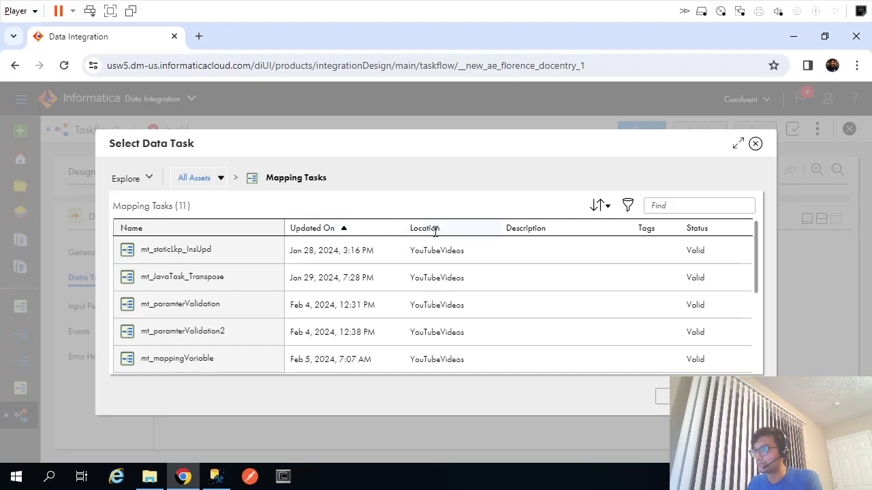
pyautogui.click(351, 233)
pyautogui.click(203, 252)
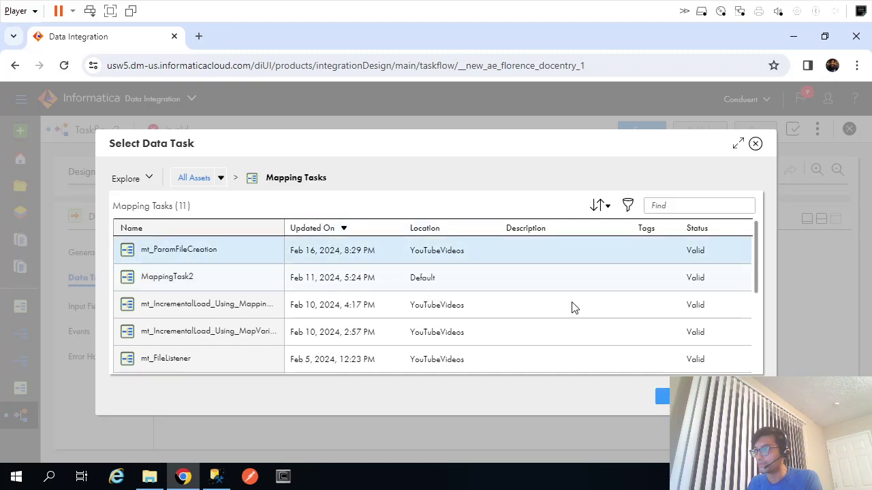
pyautogui.click(681, 397)
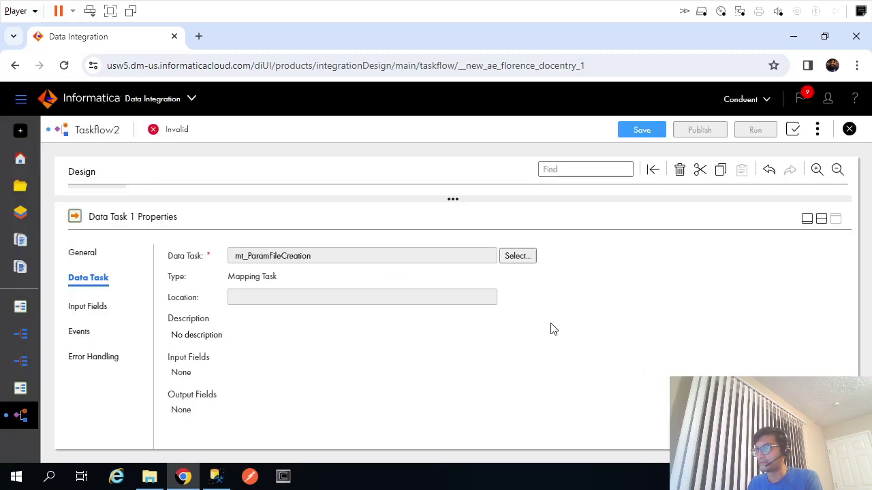
# Review Data Task 1's input fields, events and error handling, and save the taskflow.
pyautogui.click(96, 308)
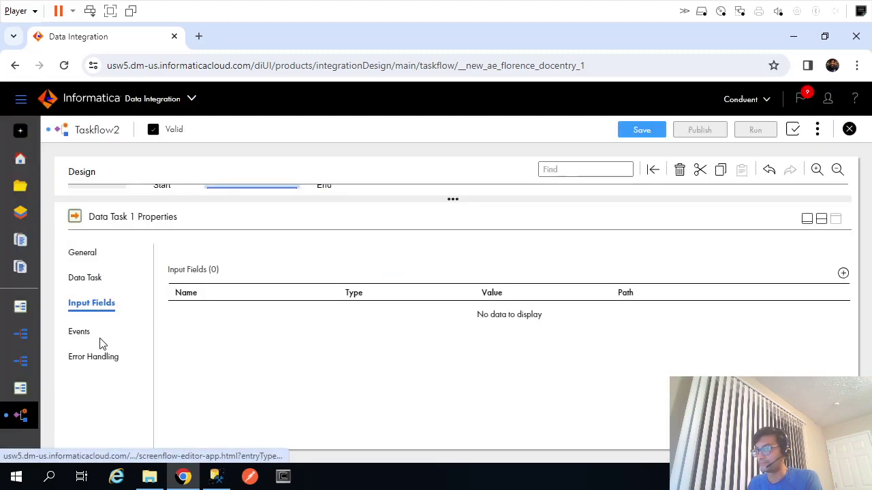
pyautogui.click(81, 334)
pyautogui.click(75, 358)
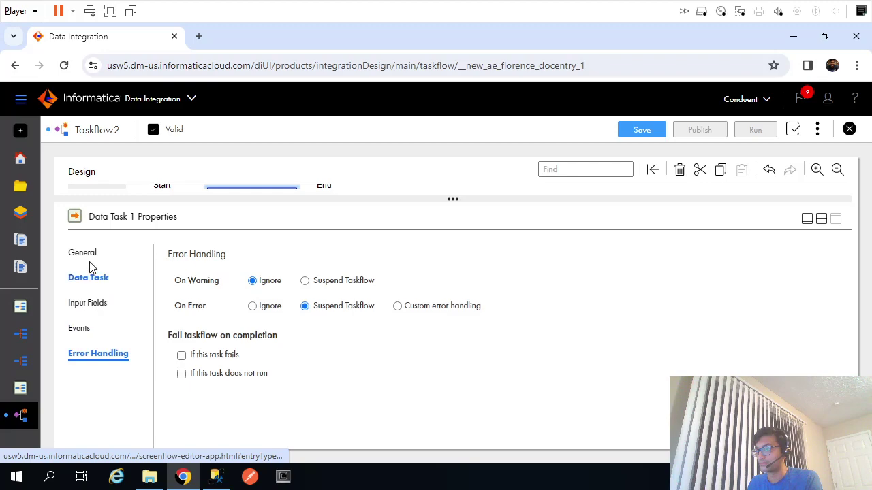
pyautogui.click(79, 252)
pyautogui.click(808, 221)
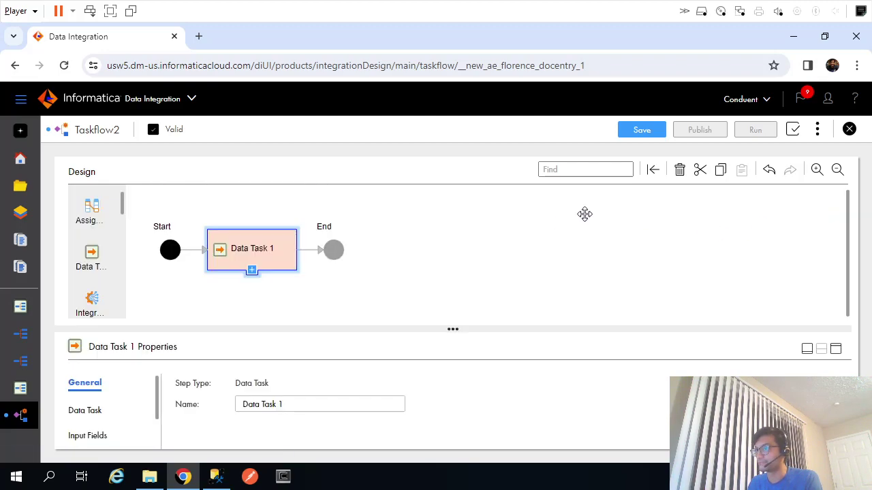
pyautogui.click(558, 220)
pyautogui.click(642, 132)
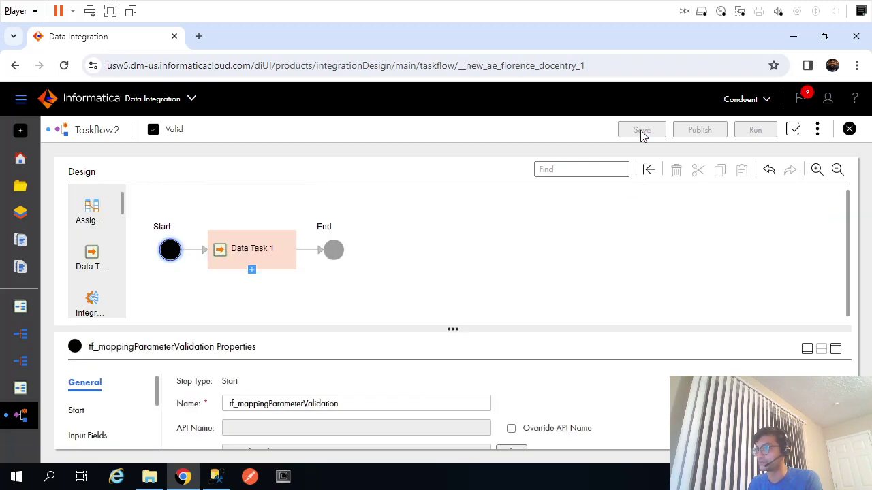
# Rename the Data Task 1 step as mt_ParamFileCreation and save the taskflow.
pyautogui.click(254, 267)
pyautogui.moveTo(293, 405); pyautogui.dragTo(218, 407)
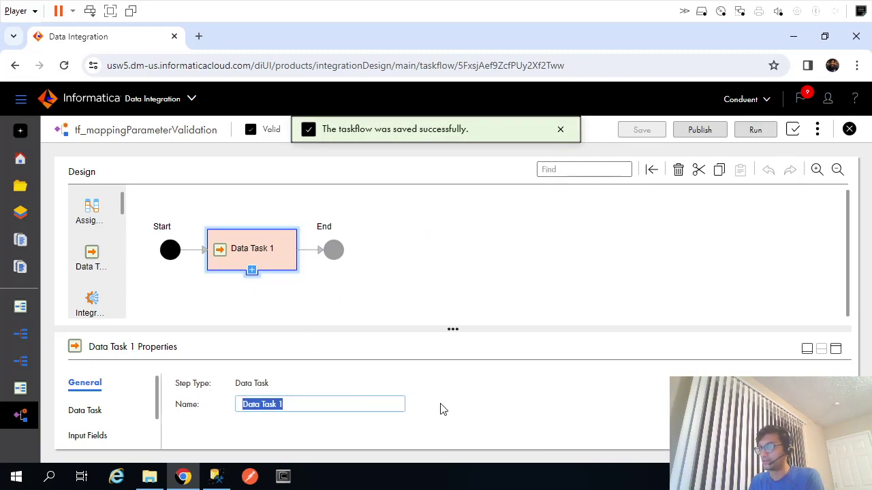
pyautogui.write('mt_Pro')
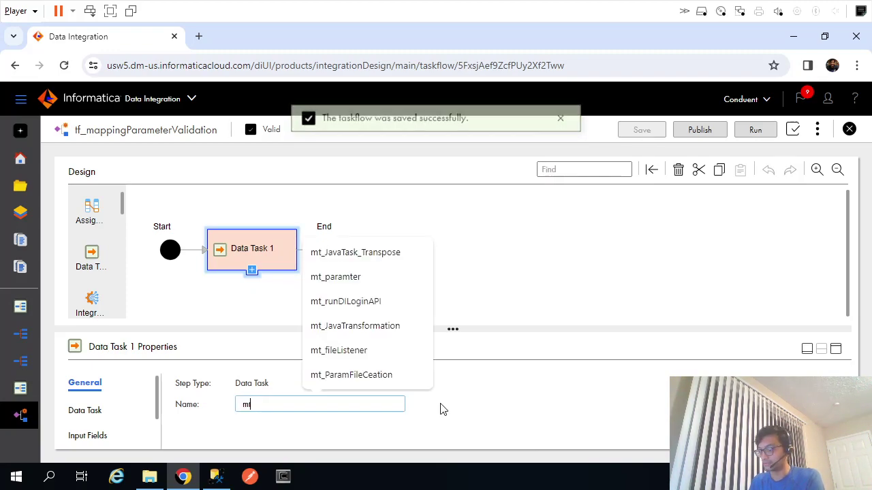
pyautogui.press('BackSpace')
pyautogui.press('BackSpace')
pyautogui.write('aramFileCreation')
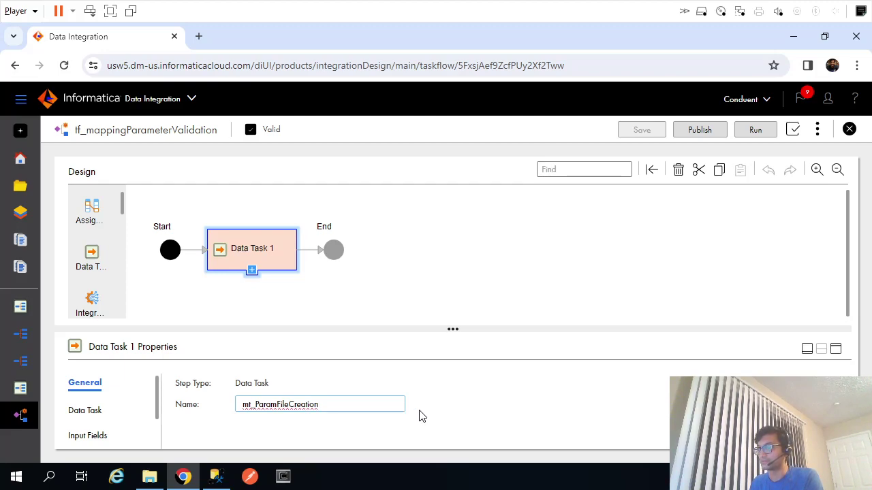
pyautogui.click(646, 130)
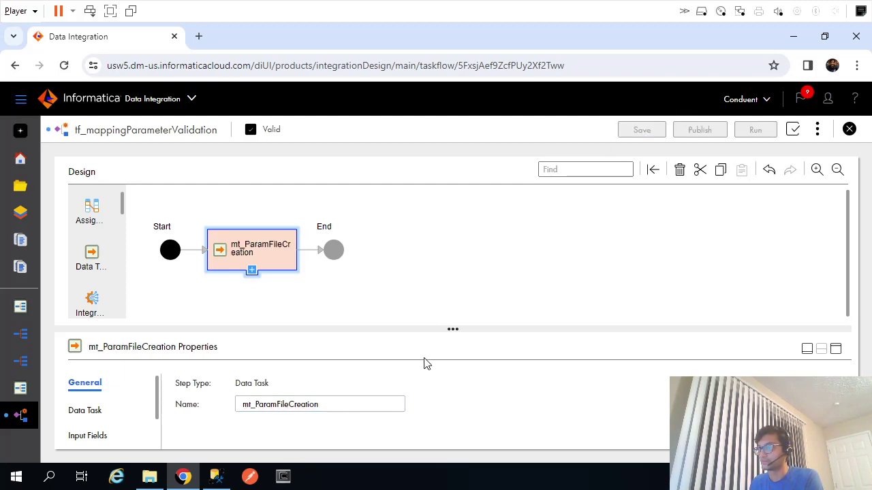
# Add a second Data Task step between mt_ParamFileCreation and End.
pyautogui.click(83, 411)
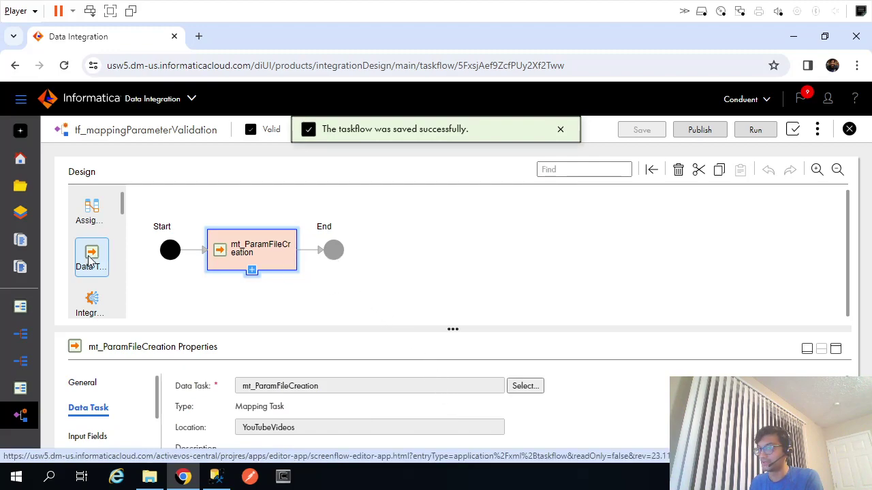
pyautogui.moveTo(302, 251); pyautogui.dragTo(409, 279)
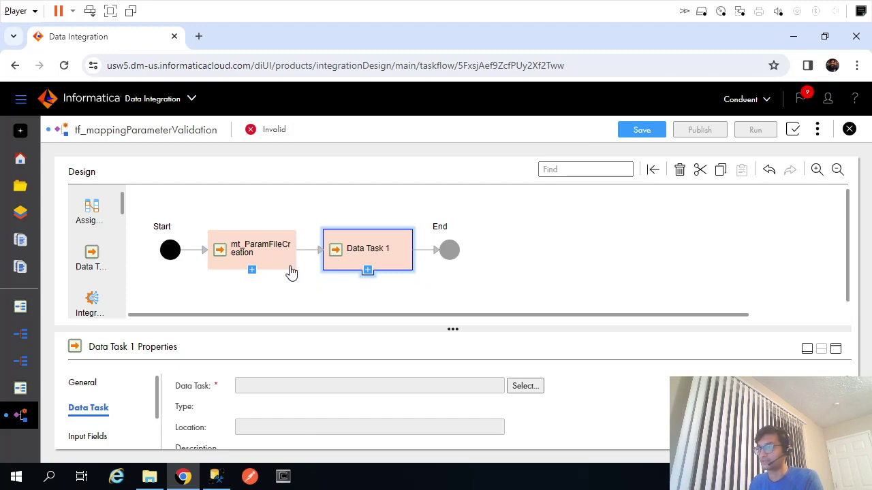
# Copy the name of the mt_IncrementalLoad_Using_MappingParameter mapping task and return to the taskflow.
pyautogui.click(20, 333)
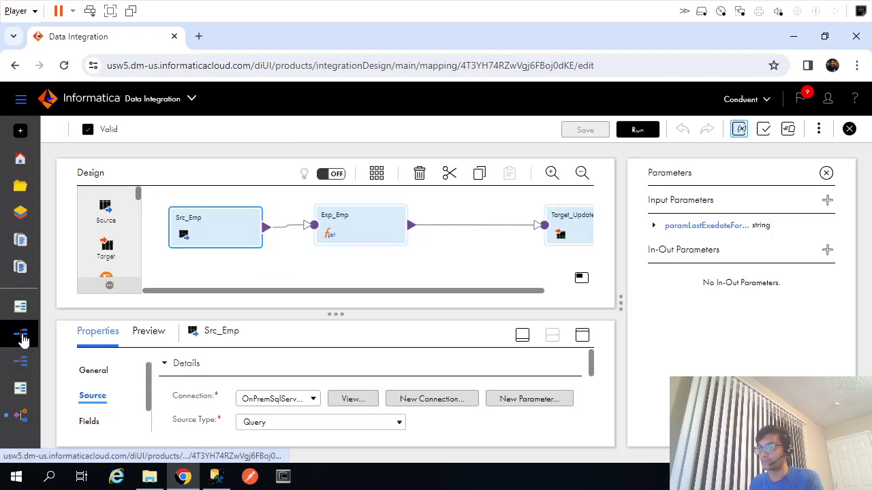
pyautogui.click(20, 306)
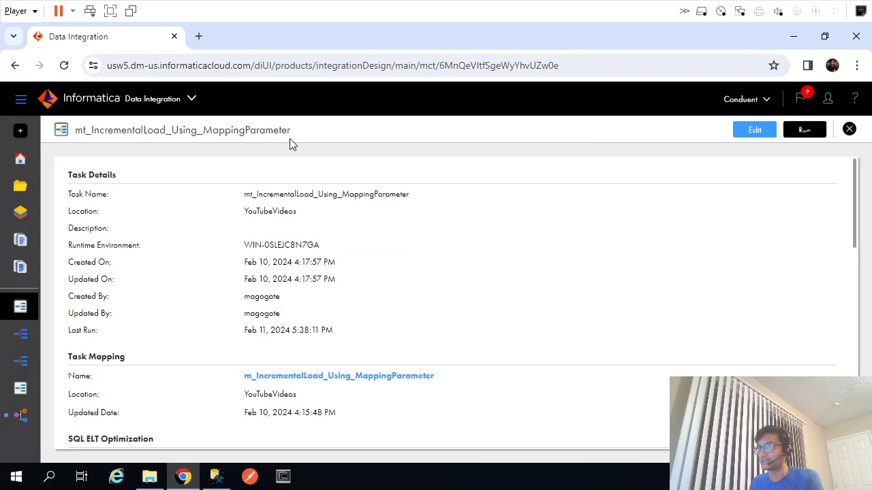
pyautogui.moveTo(298, 134); pyautogui.dragTo(78, 136)
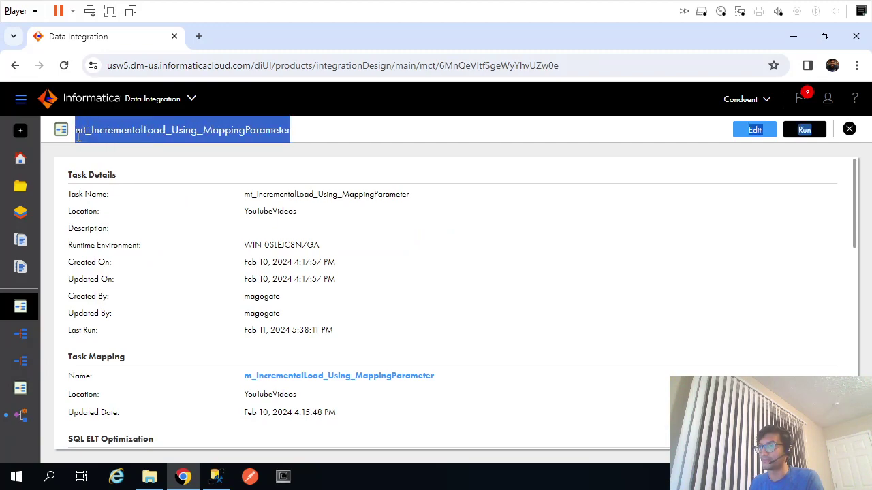
pyautogui.click(20, 414)
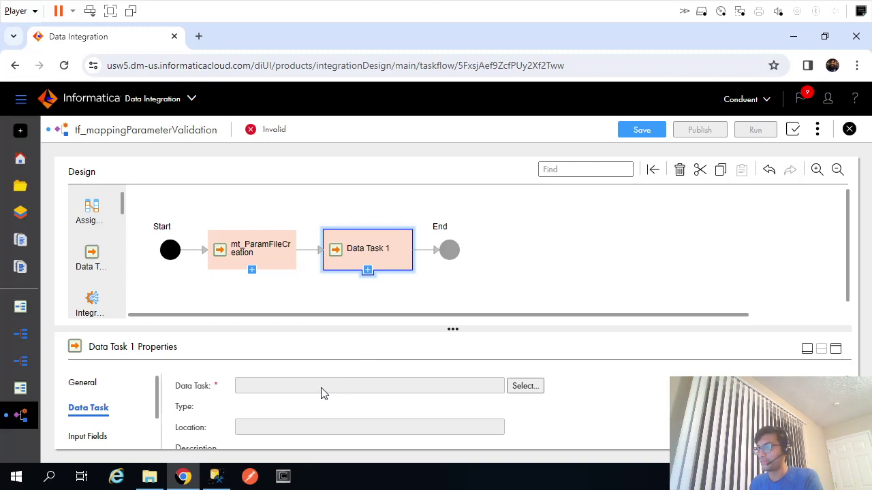
# Rename the second Data Task step as mt_IncrementalLoad_Using_MappingParameter, removing the extra copied words, and save the taskflow.
pyautogui.click(508, 284)
pyautogui.click(364, 248)
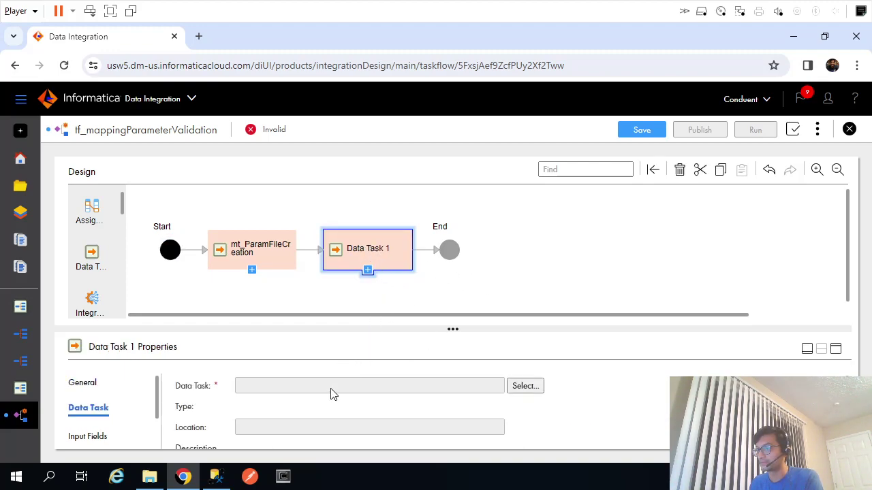
pyautogui.click(86, 383)
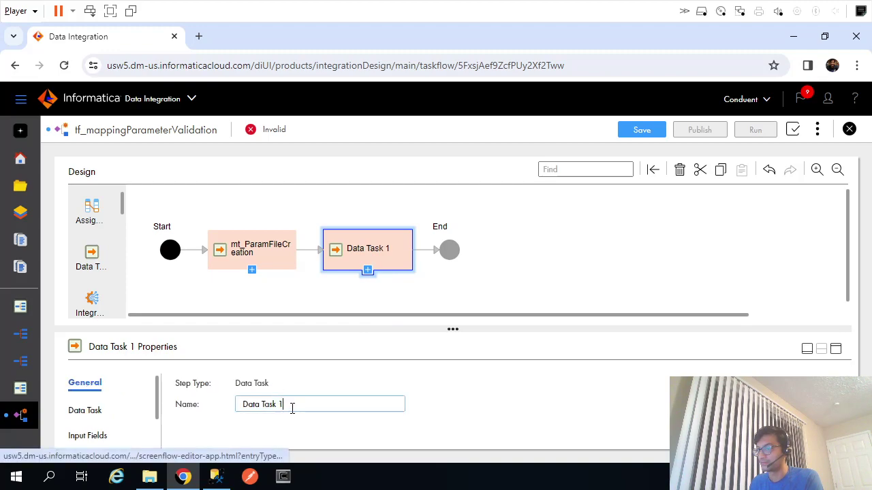
pyautogui.doubleClick(292, 407)
pyautogui.hotkey('ctrl', 'a')
pyautogui.hotkey('ctrl', 'v')
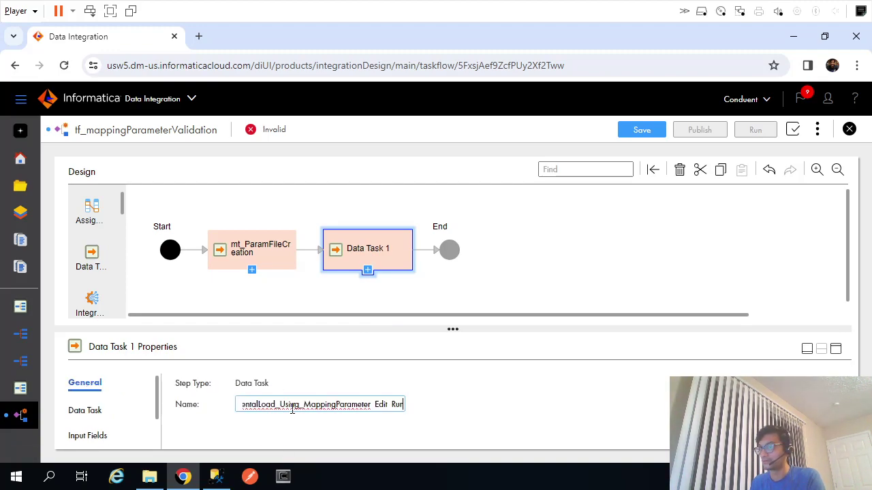
pyautogui.hotkey('ctrl', 'a')
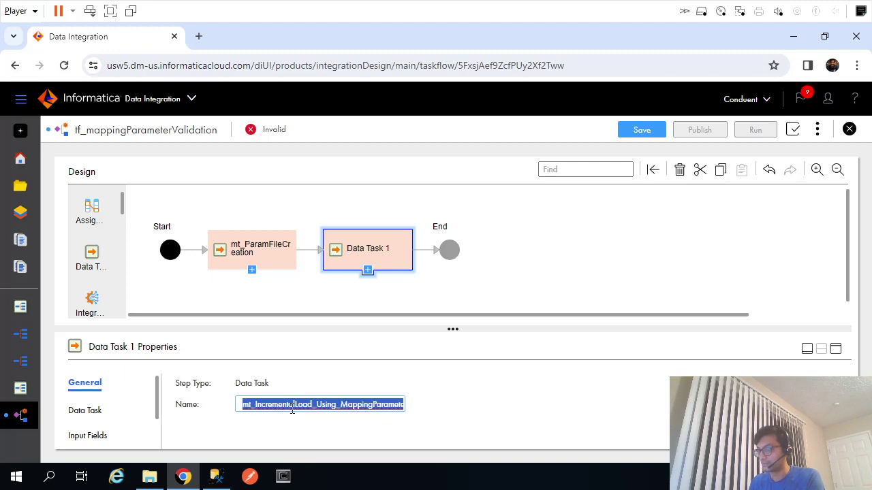
pyautogui.press('Right')
pyautogui.hotkey('shift', 'Left')
pyautogui.hotkey('shift', 'Left')
pyautogui.hotkey('shift', 'Left')
pyautogui.hotkey('shift', 'Left')
pyautogui.hotkey('shift', 'Left')
pyautogui.hotkey('shift', 'Left')
pyautogui.hotkey('shift', 'Left')
pyautogui.press('BackSpace')
pyautogui.press('Home')
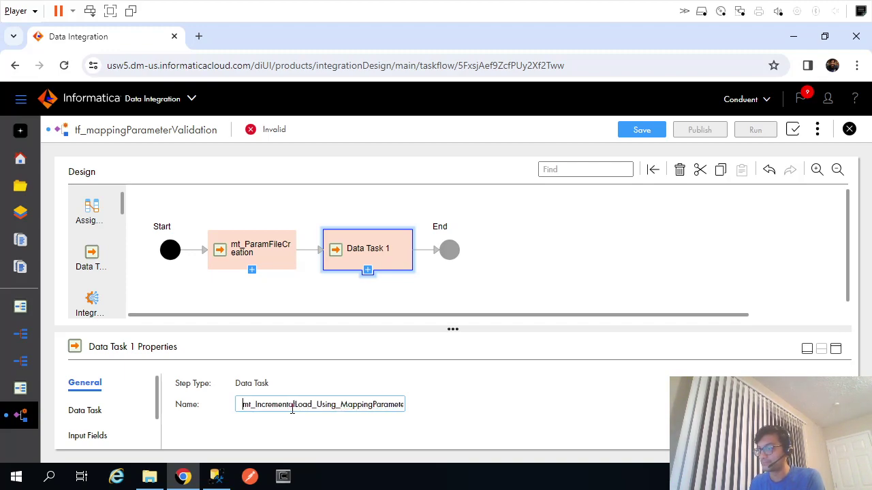
pyautogui.click(836, 349)
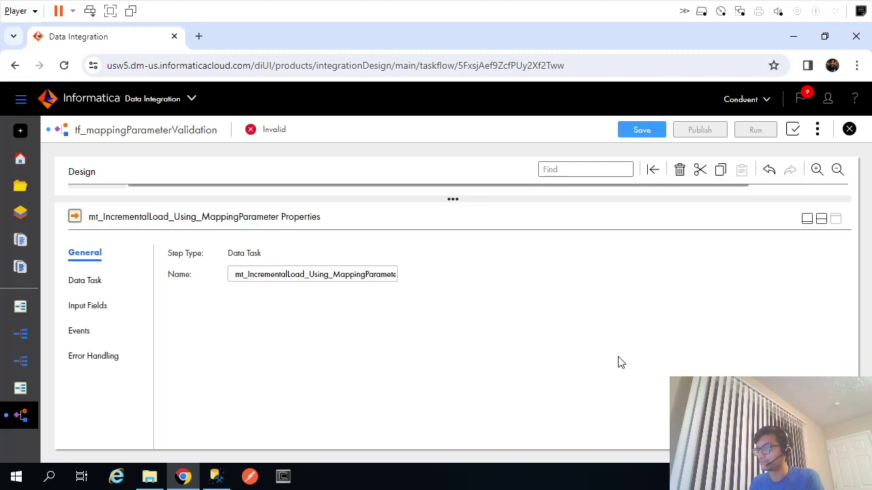
pyautogui.click(641, 131)
# Assign the mapping task mt_IncrementalLoad_Using_MappingParameter to the second data task step and save the taskflow.
pyautogui.click(86, 280)
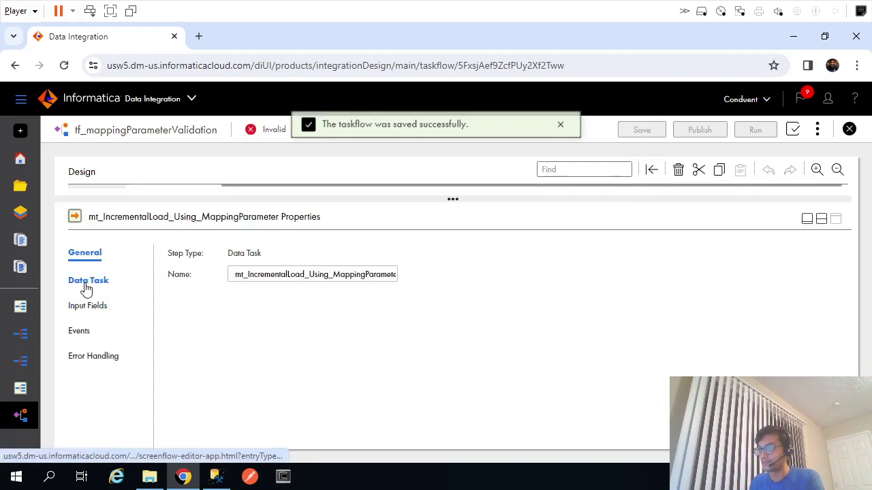
pyautogui.click(517, 256)
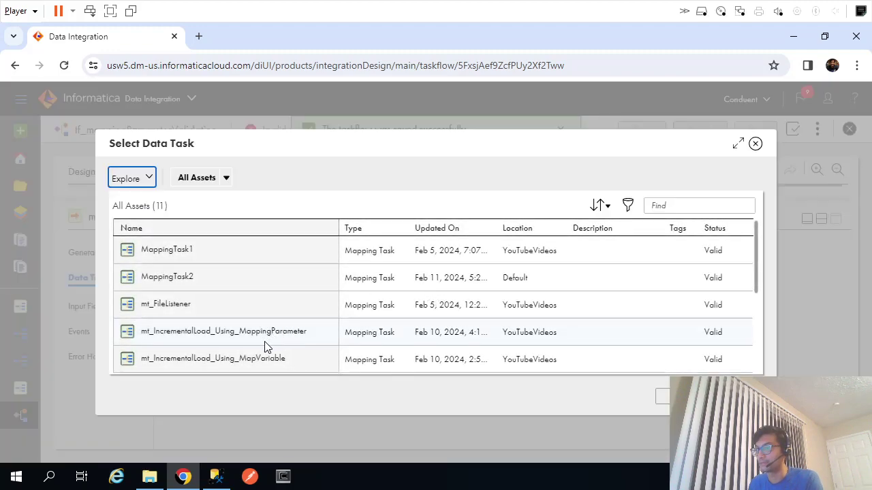
pyautogui.click(230, 334)
pyautogui.click(662, 397)
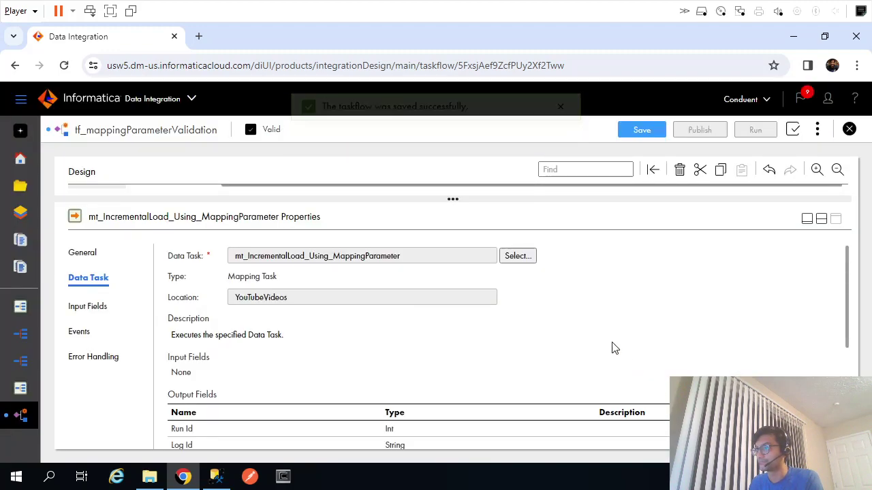
pyautogui.click(823, 221)
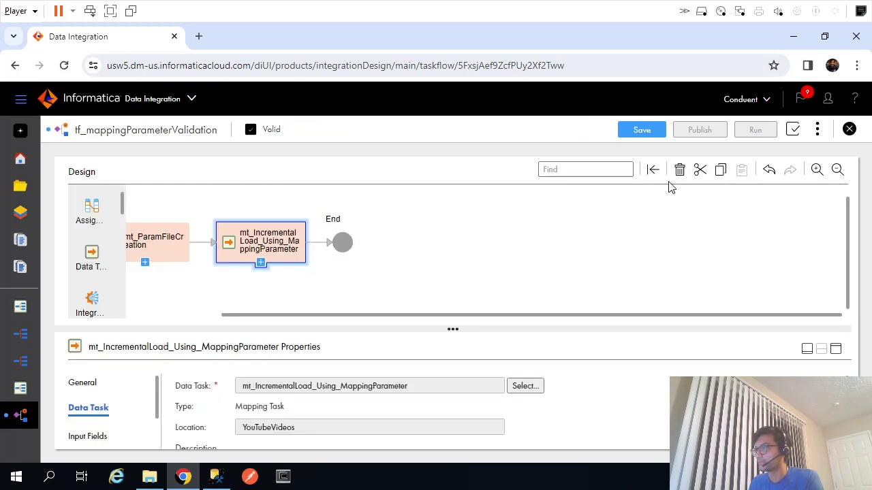
pyautogui.moveTo(468, 318); pyautogui.dragTo(348, 323)
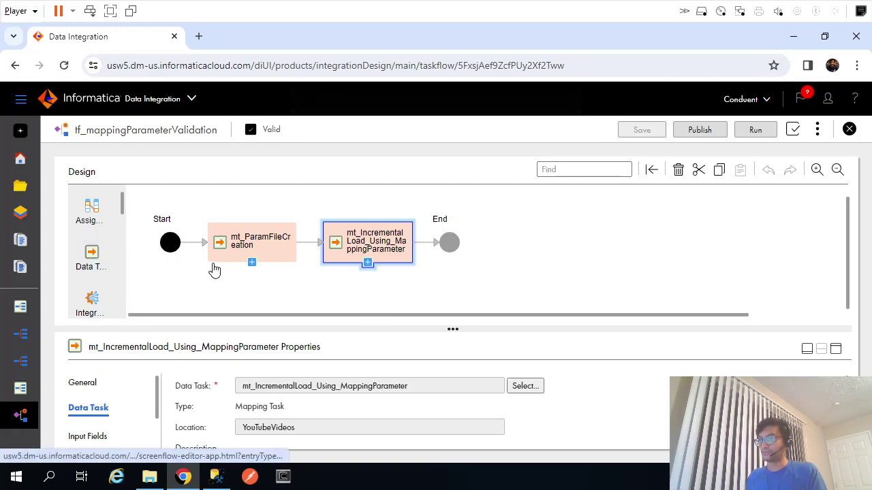
# Review the data task settings of the mt_IncrementalLoad_Using_MappingParameter step.
pyautogui.click(545, 248)
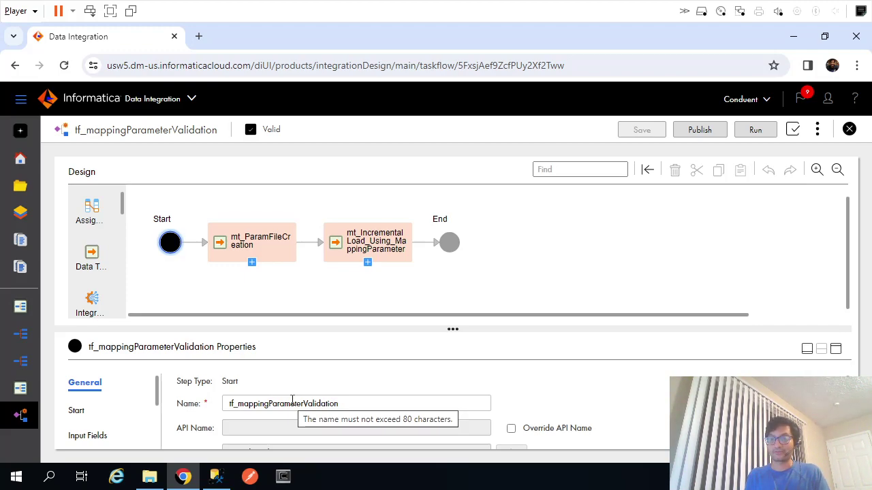
pyautogui.click(149, 477)
pyautogui.click(183, 476)
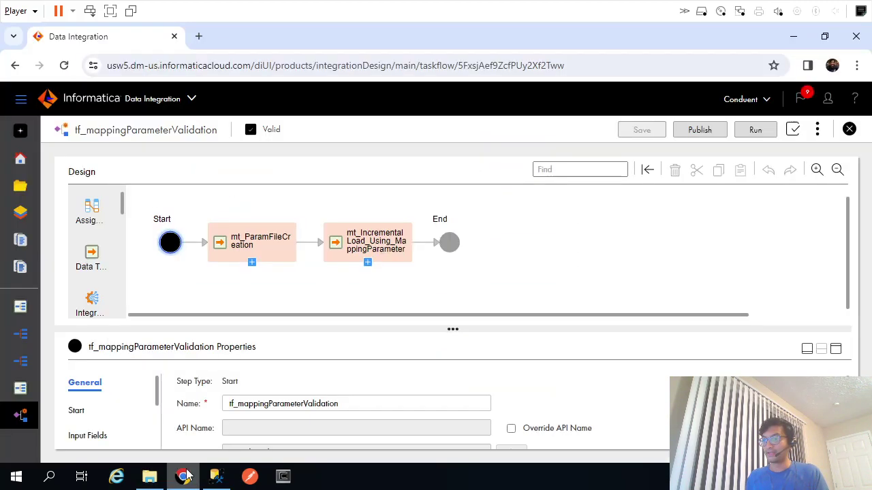
pyautogui.click(368, 249)
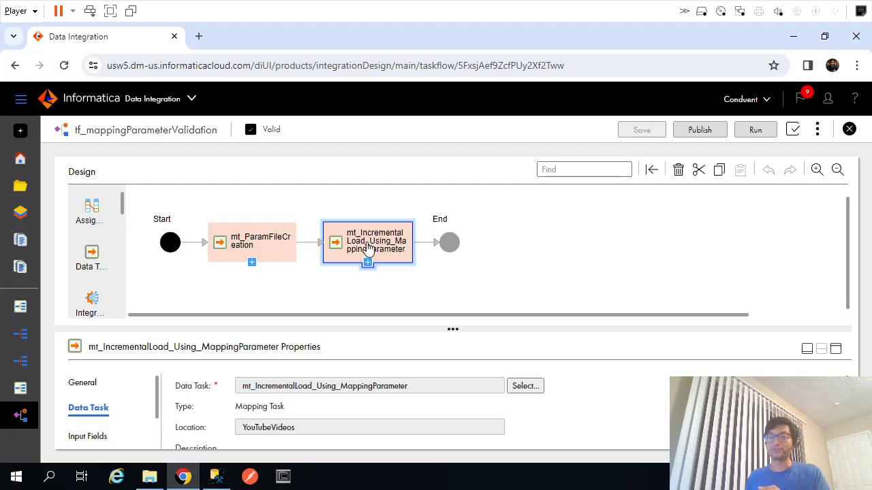
pyautogui.click(836, 350)
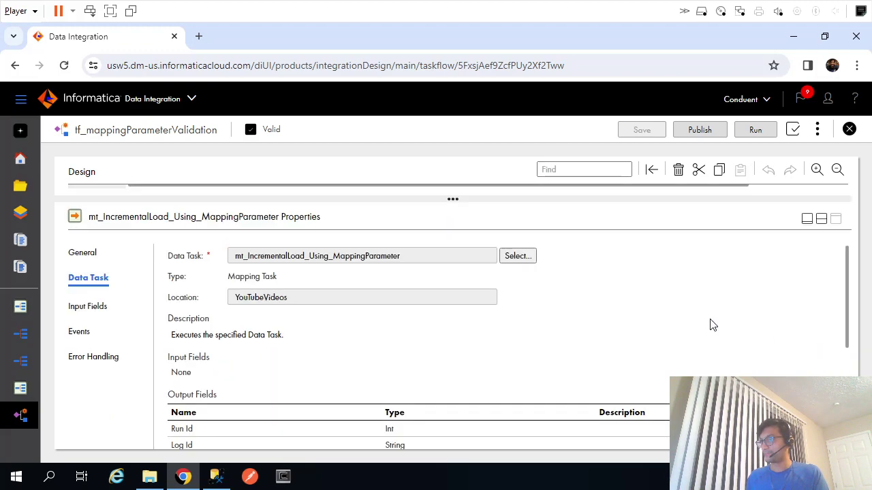
pyautogui.click(821, 219)
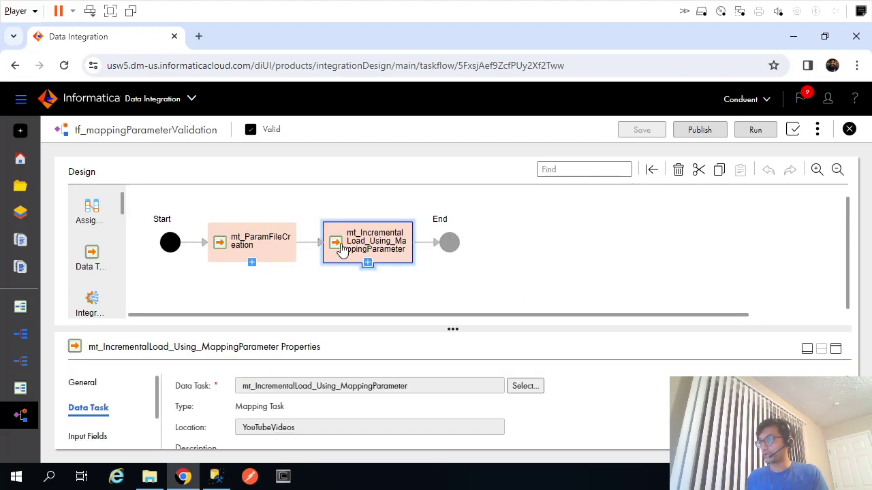
# Add the Parameter File Directory and Parameter File Name input fields to the mt_IncrementalLoad_Using_MappingParameter step.
pyautogui.click(836, 351)
pyautogui.click(91, 307)
pyautogui.click(842, 273)
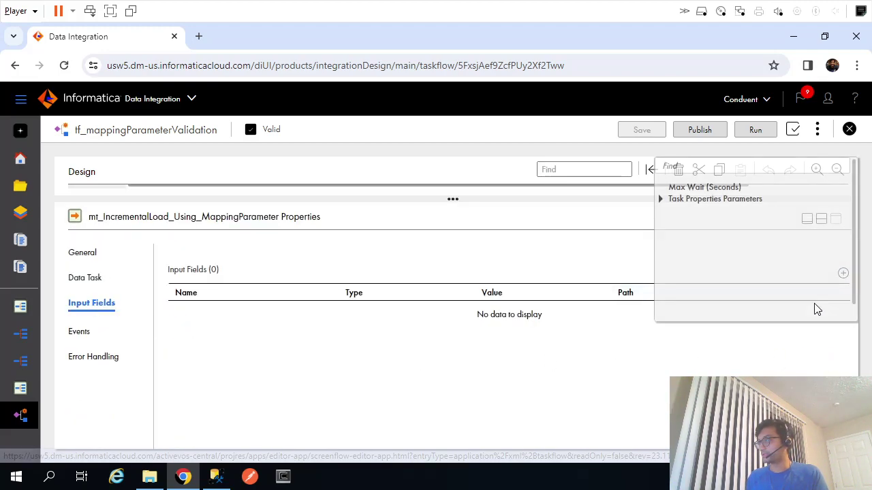
pyautogui.click(661, 198)
pyautogui.click(706, 221)
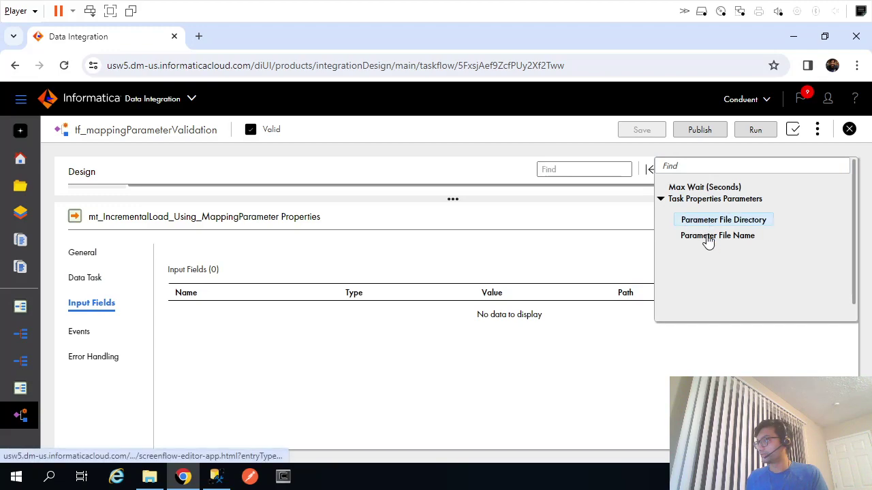
pyautogui.click(843, 273)
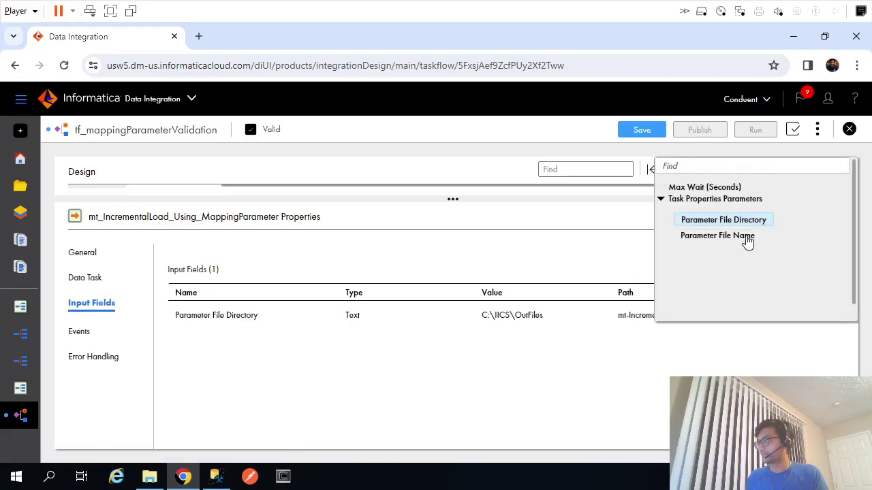
pyautogui.click(718, 236)
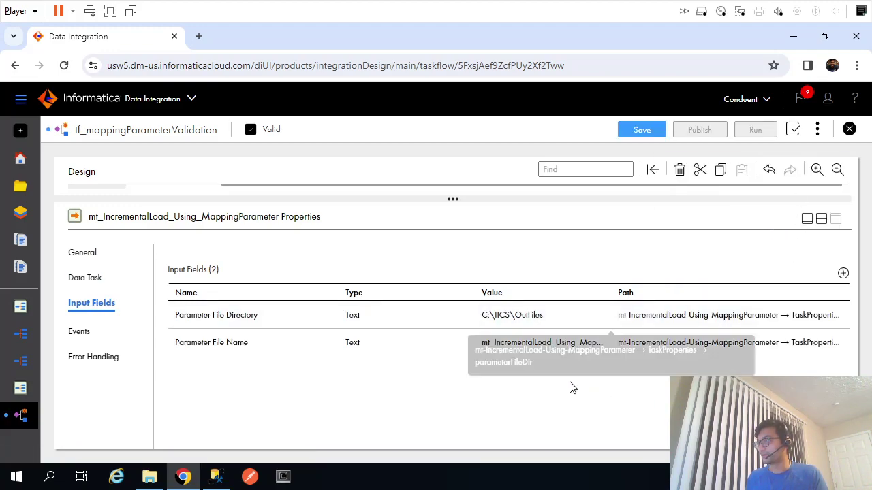
pyautogui.click(825, 216)
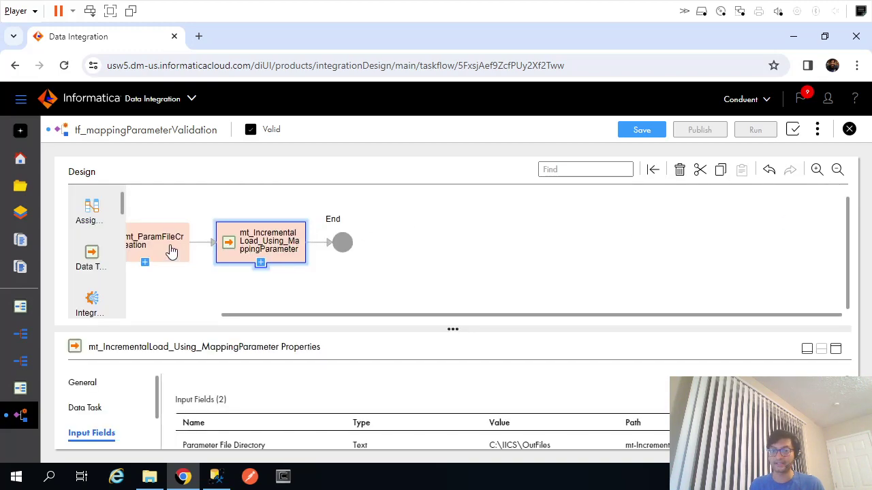
# Save and publish the tf_mappingParameterValidation taskflow.
pyautogui.moveTo(253, 316); pyautogui.dragTo(159, 317)
pyautogui.click(740, 260)
pyautogui.click(642, 131)
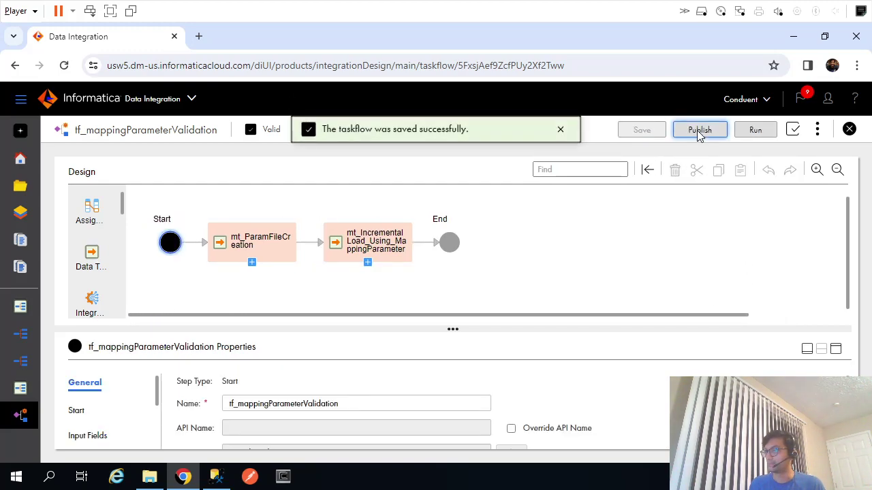
pyautogui.click(698, 132)
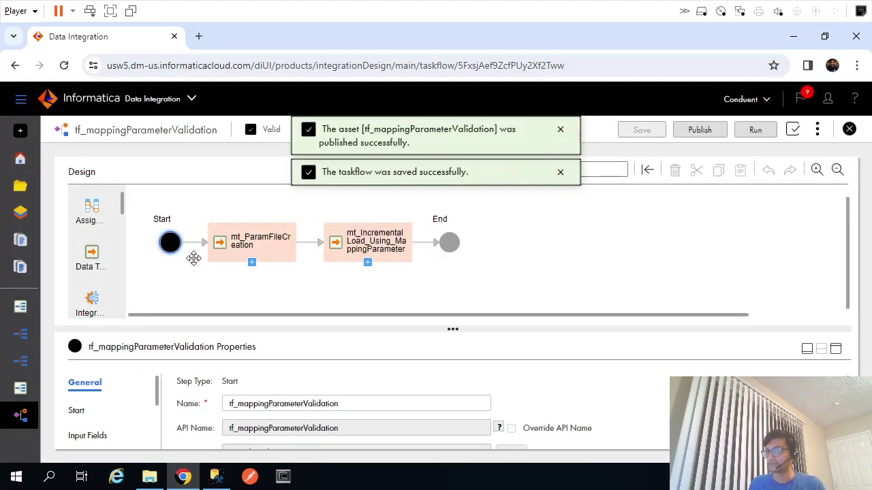
# Open the m_IncrementalLoad_Using_MappingParameter mapping and examine the target object and operation settings of Target_Update.
pyautogui.click(21, 335)
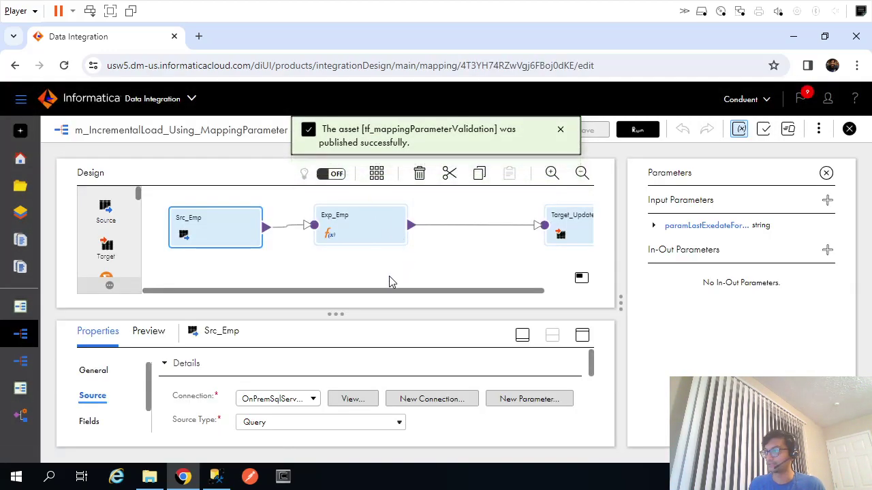
pyautogui.moveTo(381, 291); pyautogui.dragTo(453, 299)
pyautogui.click(540, 224)
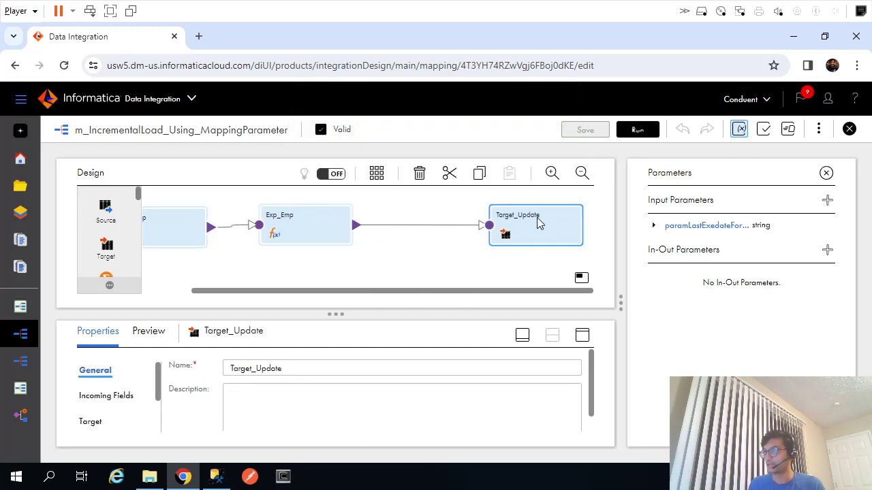
pyautogui.click(106, 397)
pyautogui.click(91, 422)
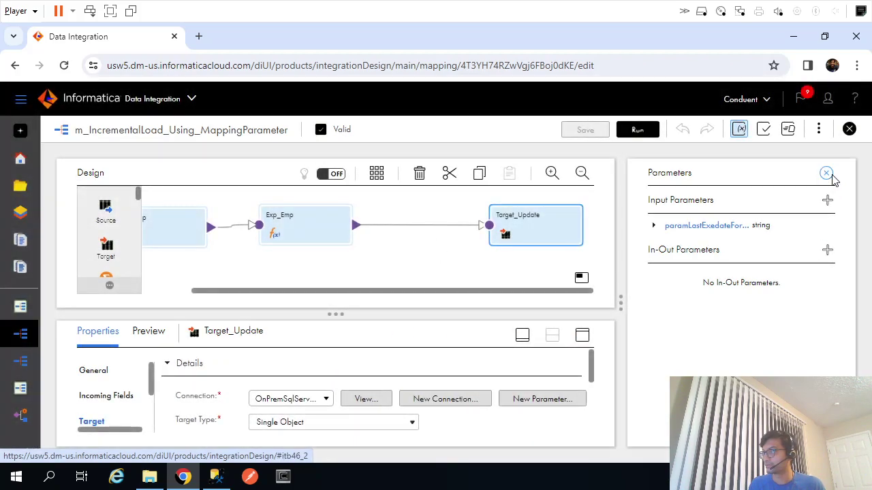
pyautogui.click(826, 172)
pyautogui.scroll(-1, 580, 430)
pyautogui.click(823, 335)
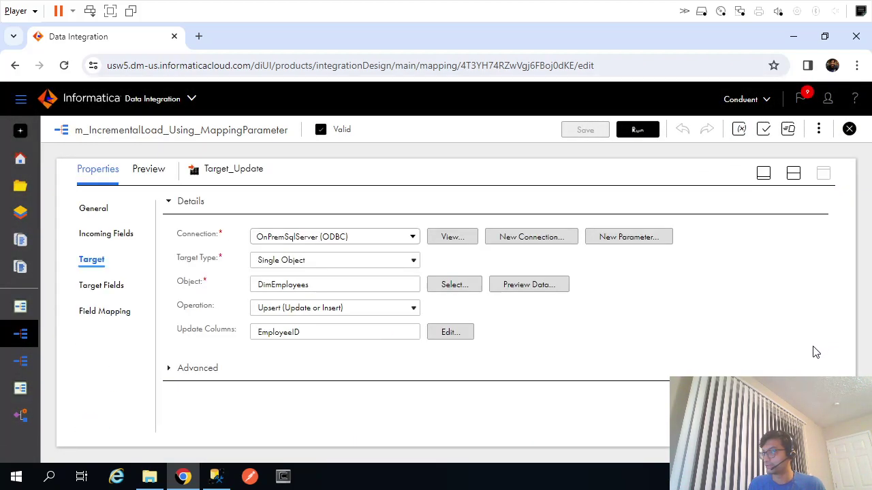
# Switch to SQL Server Management Studio and write the statement Truncate table dbo.DimEmployees below the dw_jobs query.
pyautogui.click(216, 476)
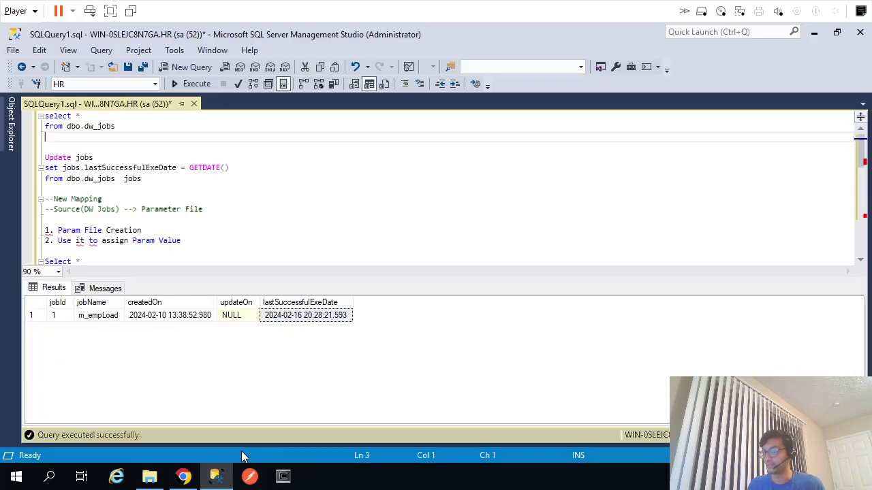
pyautogui.click(361, 217)
pyautogui.scroll(-3, 362, 237)
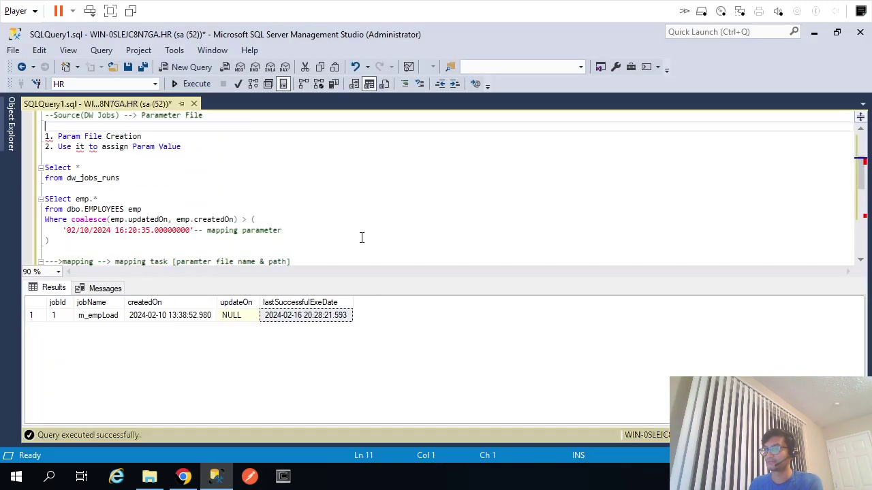
pyautogui.scroll(-2, 259, 225)
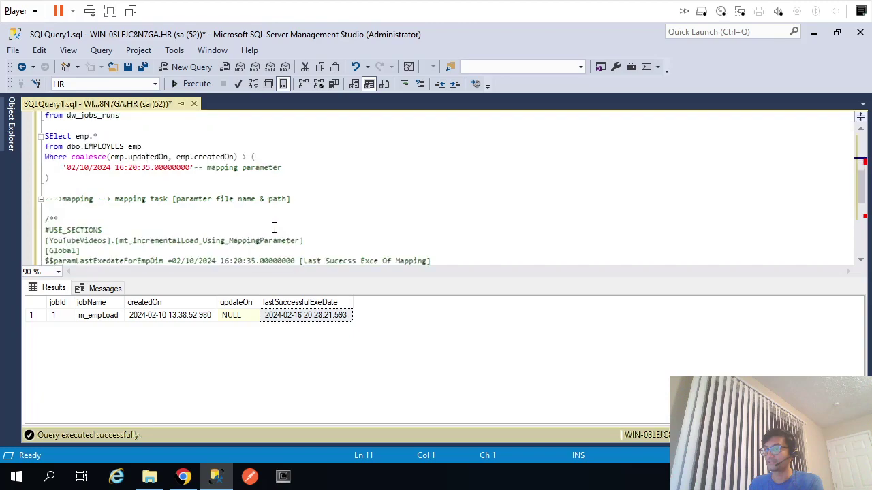
pyautogui.scroll(5, 272, 226)
pyautogui.click(201, 139)
pyautogui.press('Return')
pyautogui.press('Return')
pyautogui.write('D')
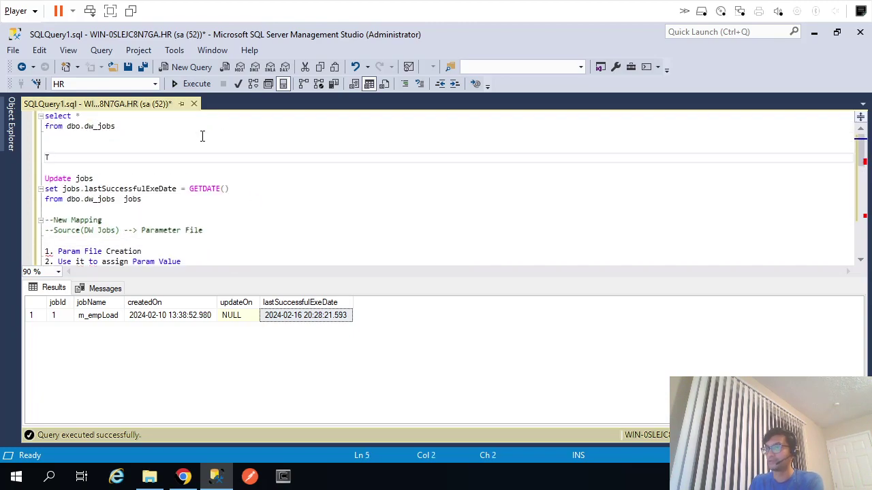
pyautogui.write('rncate table')
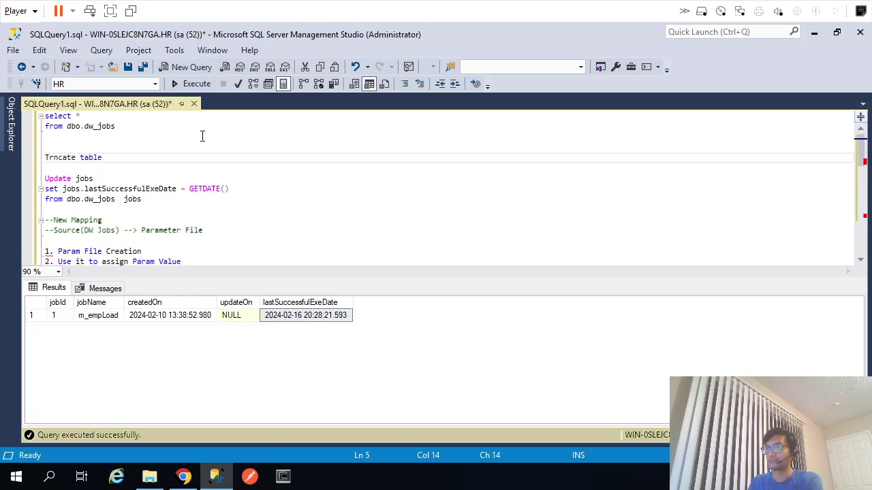
pyautogui.press('BackSpace')
pyautogui.press('BackSpace')
pyautogui.press('BackSpace')
pyautogui.press('BackSpace')
pyautogui.press('BackSpace')
pyautogui.press('BackSpace')
pyautogui.press('BackSpace')
pyautogui.press('BackSpace')
pyautogui.press('BackSpace')
pyautogui.press('BackSpace')
pyautogui.press('BackSpace')
pyautogui.press('BackSpace')
pyautogui.write('runcate ')
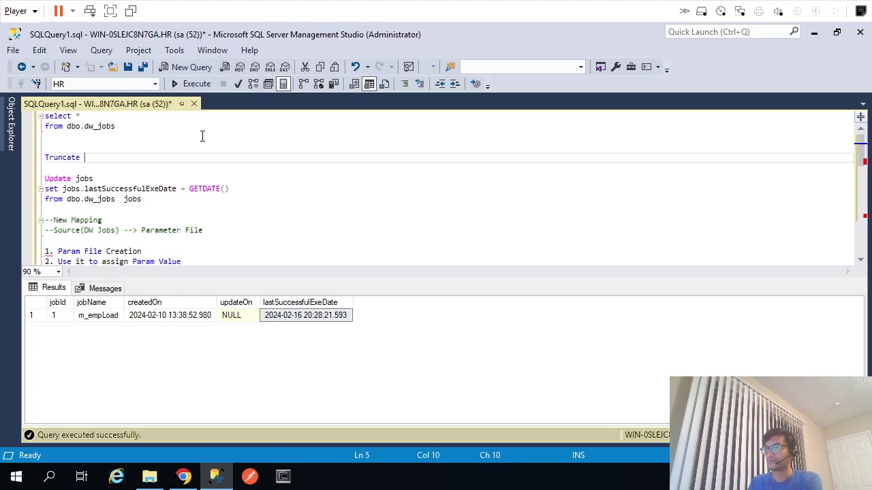
pyautogui.write('table dbo.DimEmployees')
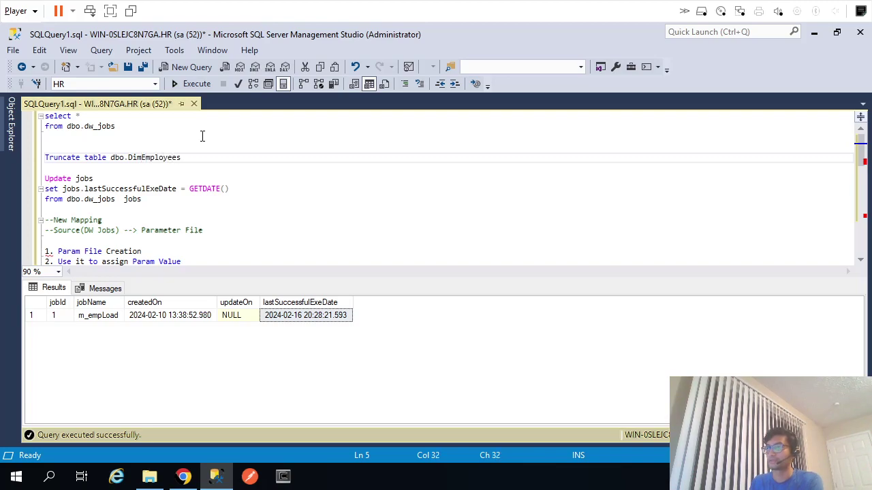
# Execute only the Truncate table dbo.DimEmployees statement and return to the end of the dw_jobs query.
pyautogui.hotkey('shift', 'Home')
pyautogui.press('F5')
pyautogui.click(203, 136)
pyautogui.press('Up')
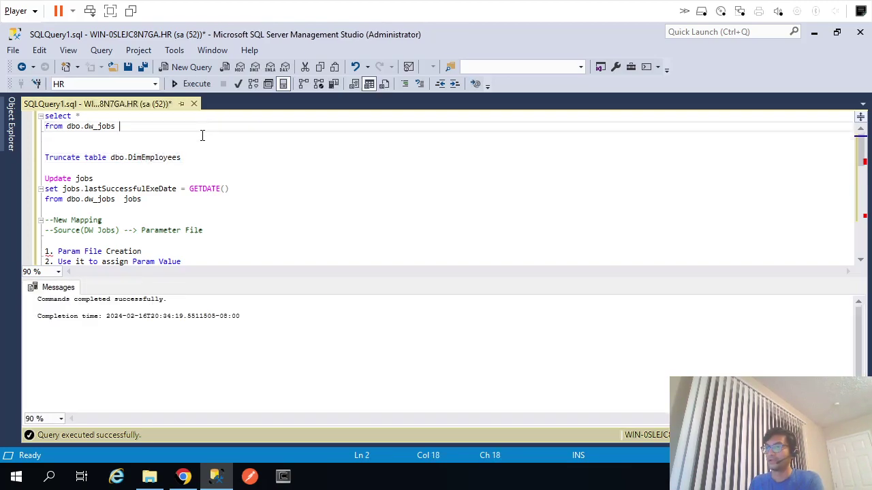
# Execute only the select query on dbo.dw_jobs to read the job's last successful execution date.
pyautogui.hotkey('ctrl', 'shift', 'Home')
pyautogui.press('F5')
pyautogui.press('Right')
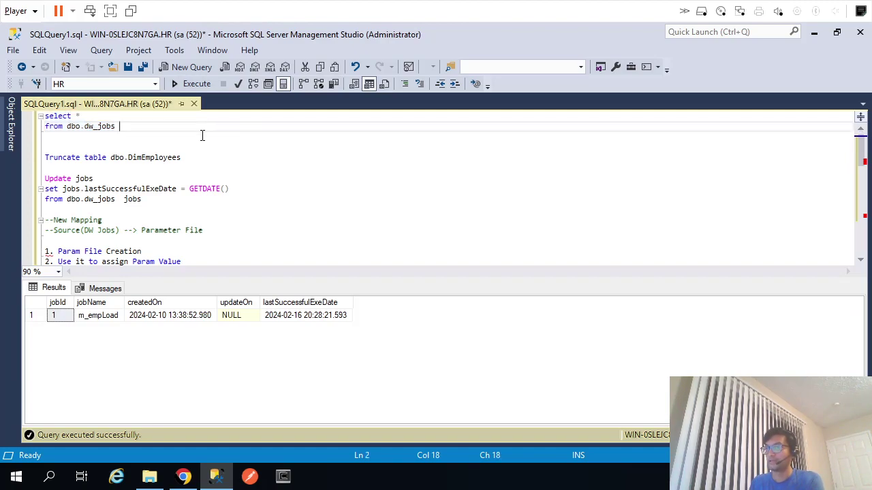
# Write the statement Update dbo.dw_jobs set lastSuccessfulExeDate = '1900-01-01' directly below the dw_jobs query.
pyautogui.hotkey('ctrl', 'shift', 'Left')
pyautogui.hotkey('ctrl', 'shift', 'Left')
pyautogui.hotkey('ctrl', 'shift', 'Left')
pyautogui.press('End')
pyautogui.press('Return')
pyautogui.press('Return')
pyautogui.write('Update dbo.dw_jobs')
pyautogui.press('Return')
pyautogui.write('set LastSuccessfulExeDate ')
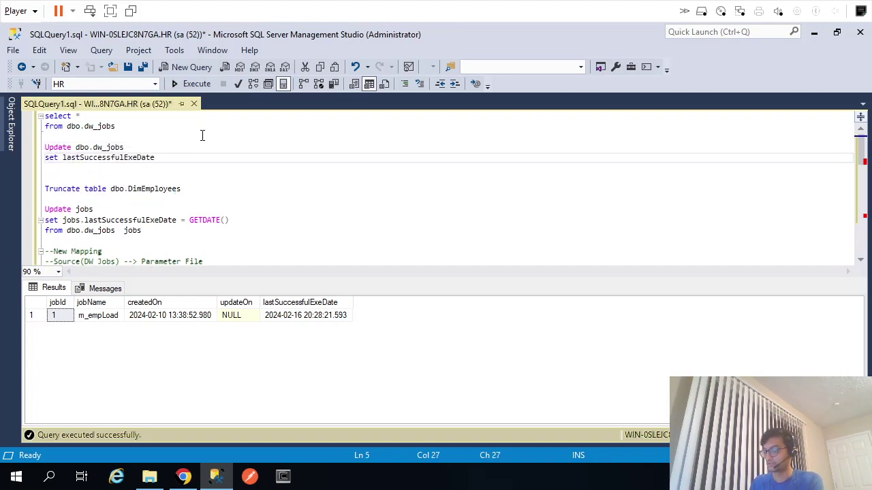
pyautogui.write("= ''")
pyautogui.press('Left')
pyautogui.write('1900')
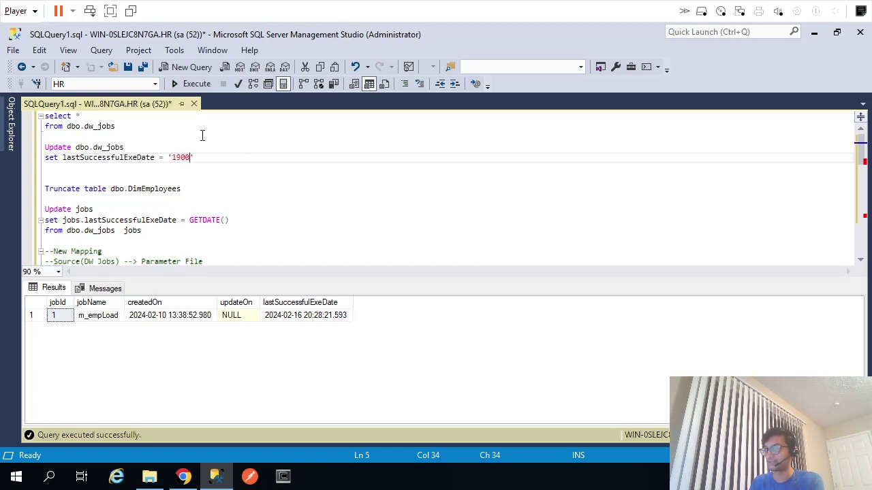
pyautogui.write('-01-01')
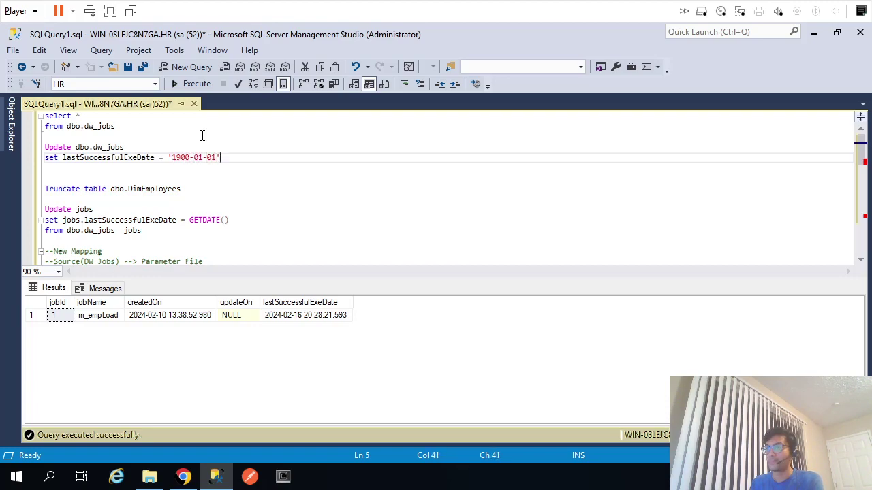
# Execute only the new dbo.dw_jobs update statement that sets the date to 1900-01-01.
pyautogui.hotkey('shift', 'Up')
pyautogui.hotkey('shift', 'Home')
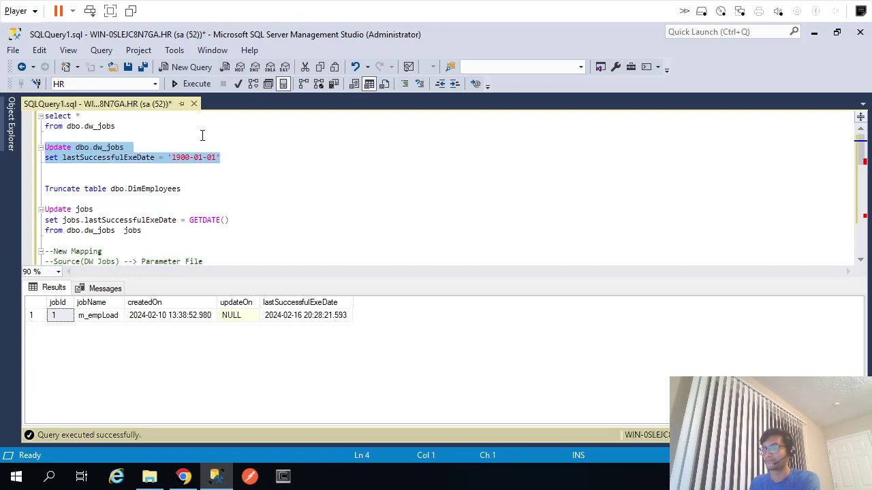
pyautogui.press('F5')
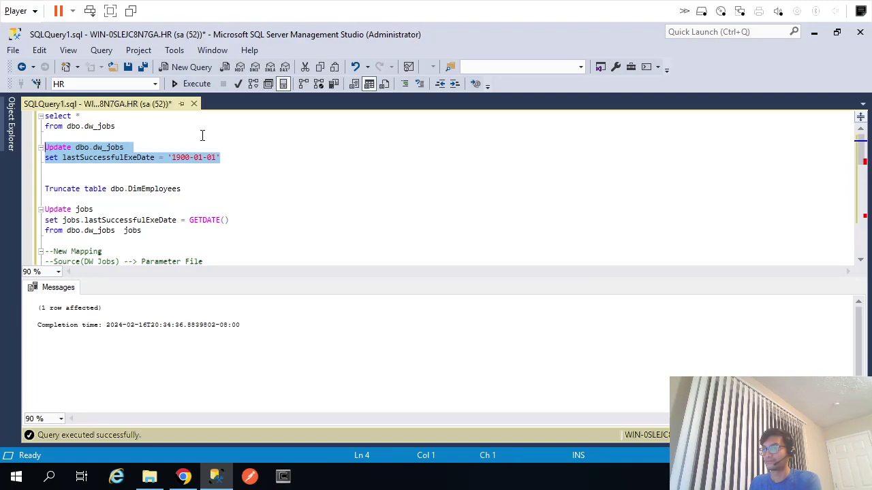
# Switch to Informatica Data Integration and open the Post SQL setting in the advanced target properties of Target_Update.
pyautogui.click(186, 477)
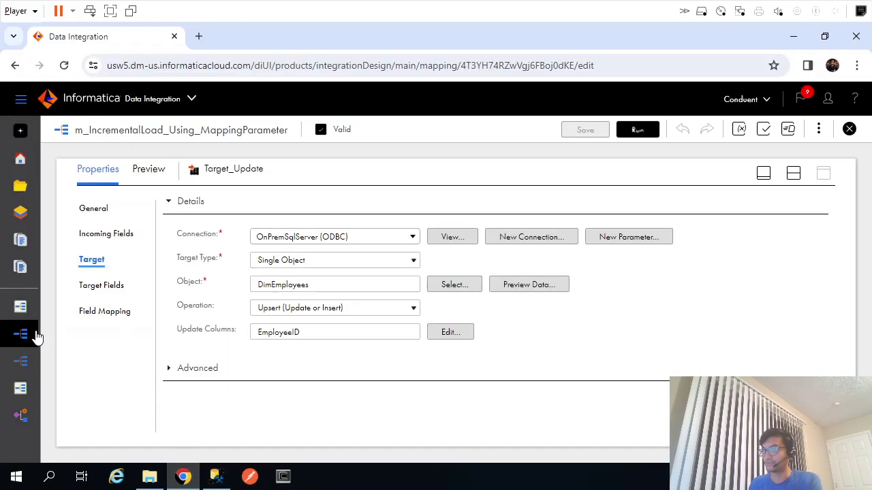
pyautogui.click(793, 173)
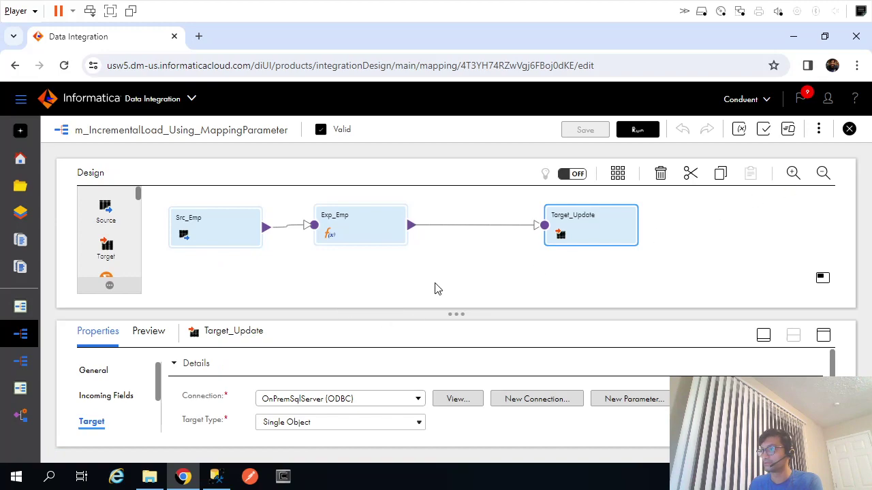
pyautogui.click(584, 246)
pyautogui.click(582, 229)
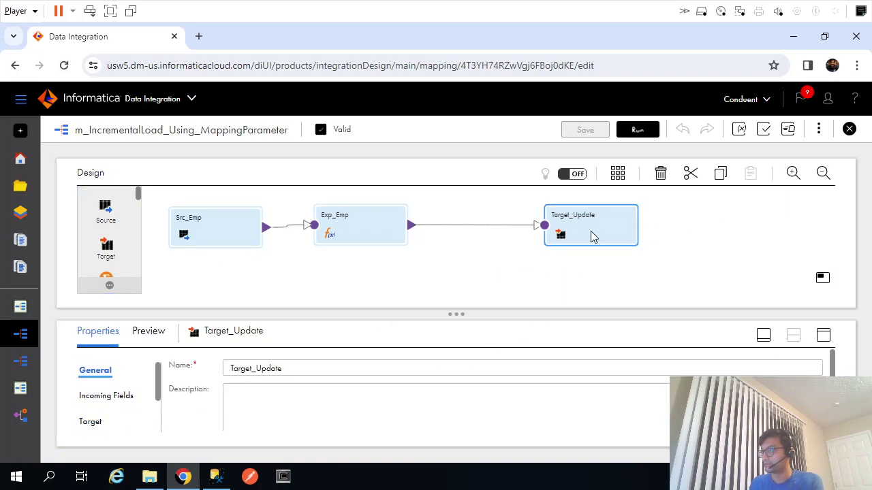
pyautogui.click(823, 335)
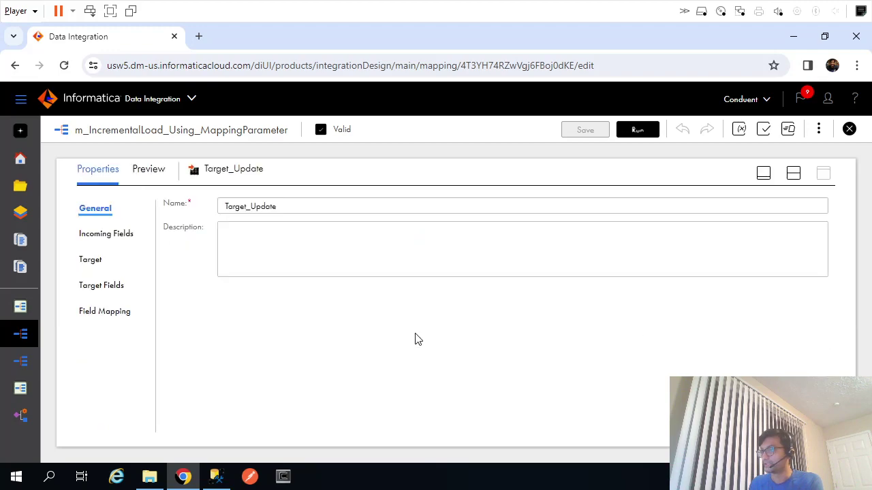
pyautogui.click(94, 263)
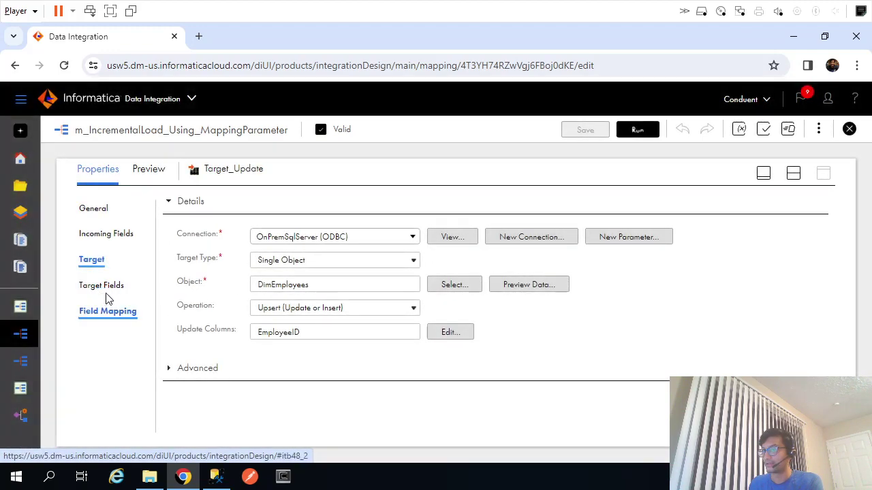
pyautogui.click(171, 202)
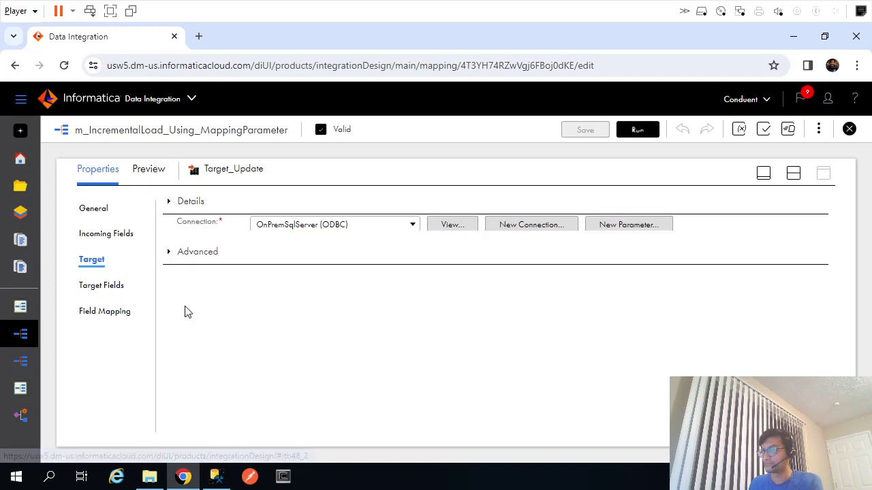
pyautogui.click(169, 237)
pyautogui.click(293, 402)
# In SQL Server Management Studio, replace '1900-01-01' with GETDATE() in the dbo.dw_jobs update statement and copy the statement.
pyautogui.click(216, 476)
pyautogui.click(260, 179)
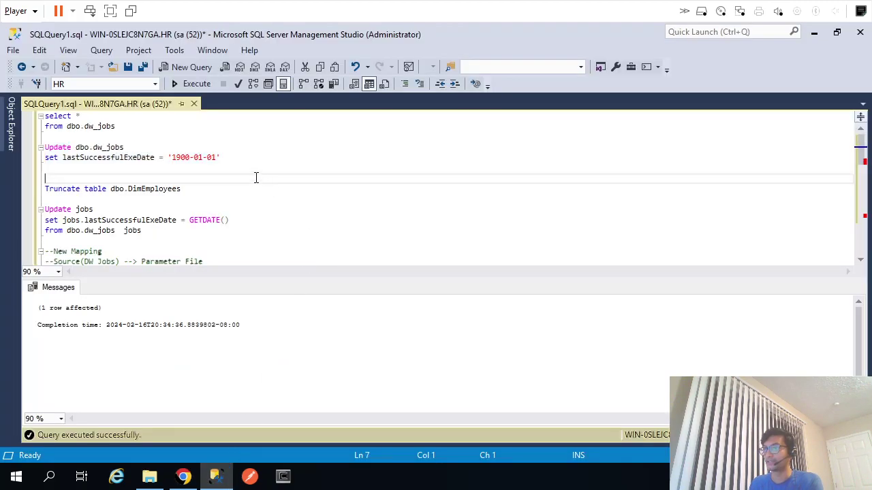
pyautogui.moveTo(171, 156); pyautogui.dragTo(251, 157)
pyautogui.press('BackSpace')
pyautogui.press('BackSpace')
pyautogui.write('getDate')
pyautogui.press('Tab')
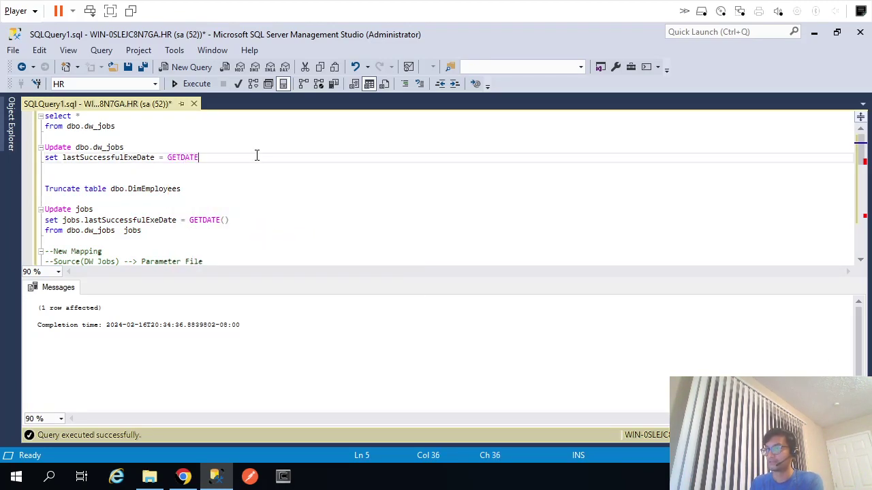
pyautogui.hotkey('shift', 'Up')
pyautogui.hotkey('shift', 'Home')
pyautogui.hotkey('ctrl', 'c')
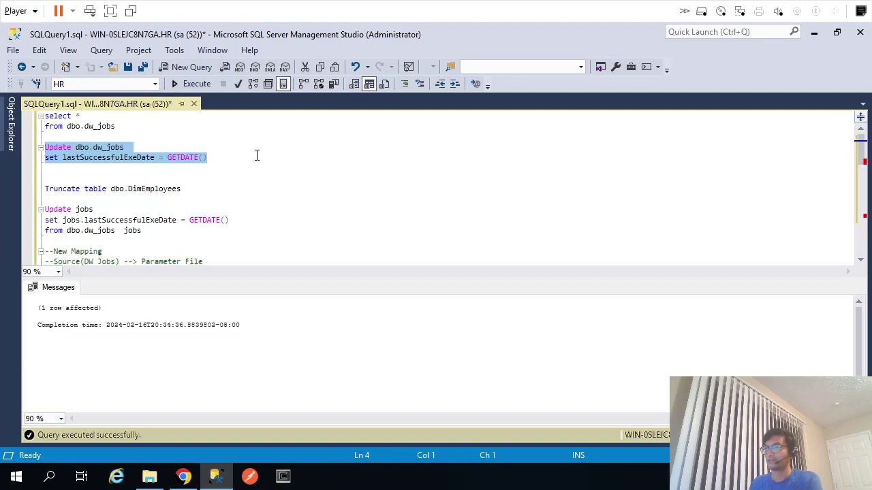
# Back in Informatica, paste the copied update statement as Target_Update's Post SQL and save the mapping.
pyautogui.hotkey('alt', 'Tab')
pyautogui.hotkey('ctrl', 'v')
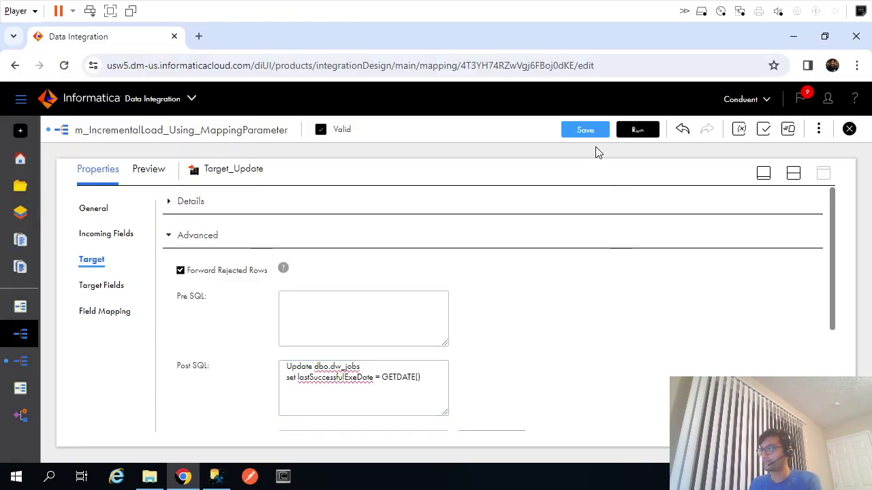
pyautogui.click(580, 130)
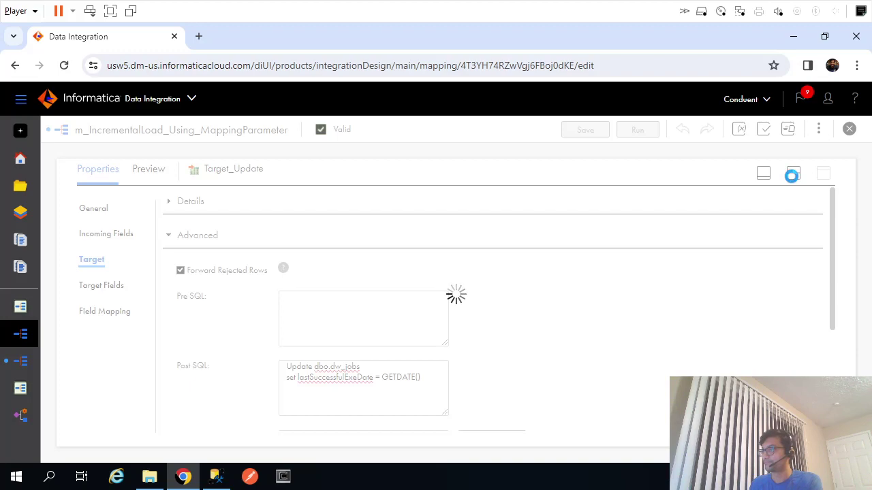
pyautogui.click(793, 176)
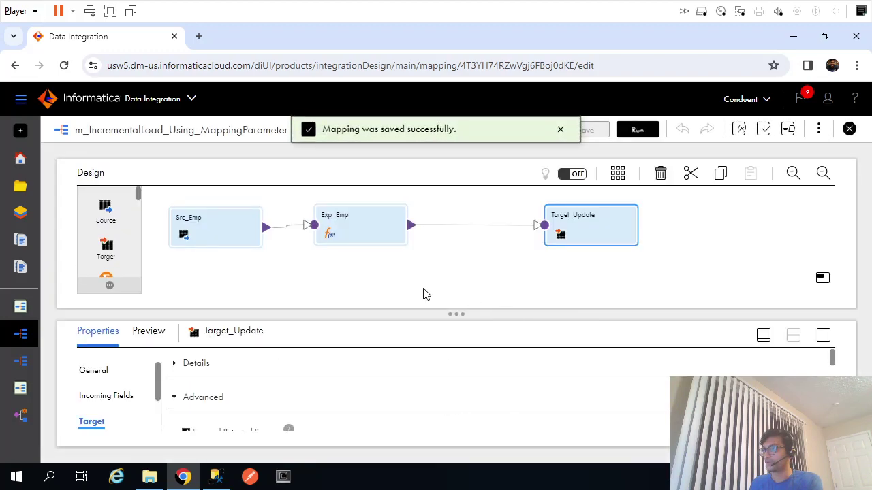
# Switch to SQL Server Management Studio and run the dw_jobs select query to check the reset lastSuccessfulExeDate.
pyautogui.click(217, 477)
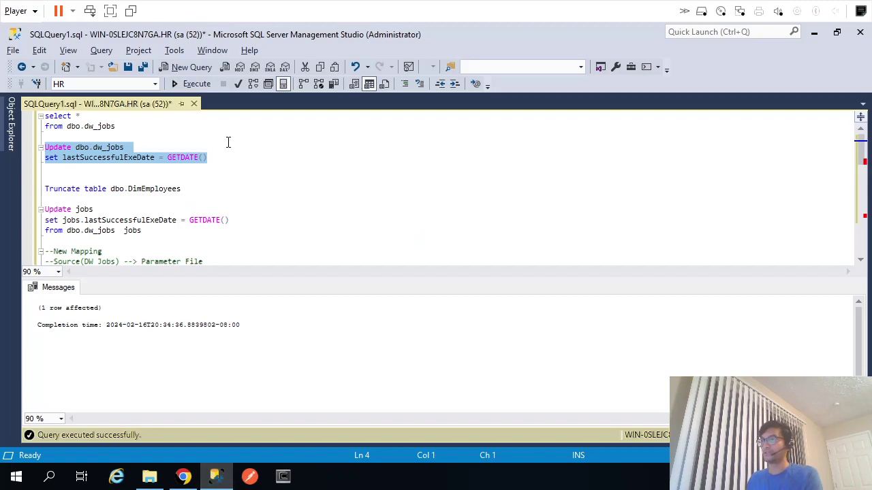
pyautogui.moveTo(123, 131); pyautogui.dragTo(43, 115)
pyautogui.press('F5')
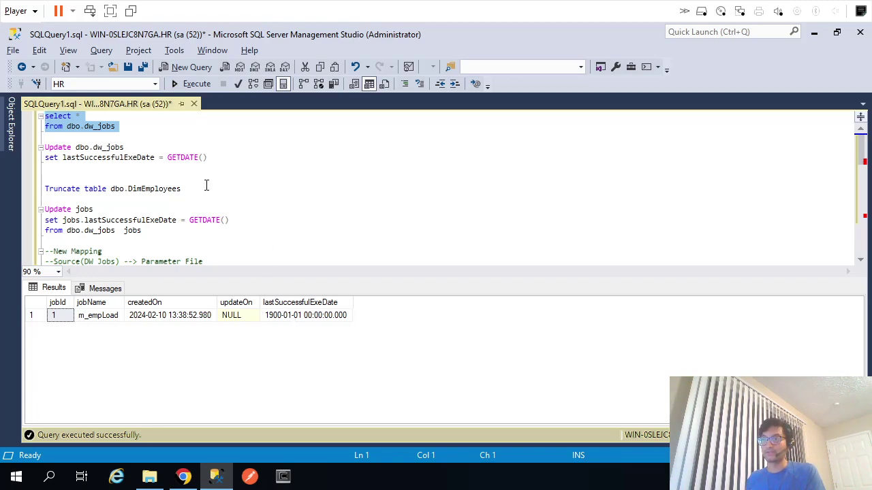
# Change the Truncate statement to Select * from dbo.DimEmployees and execute only that query.
pyautogui.moveTo(107, 188); pyautogui.dragTo(30, 196)
pyautogui.write('Select ')
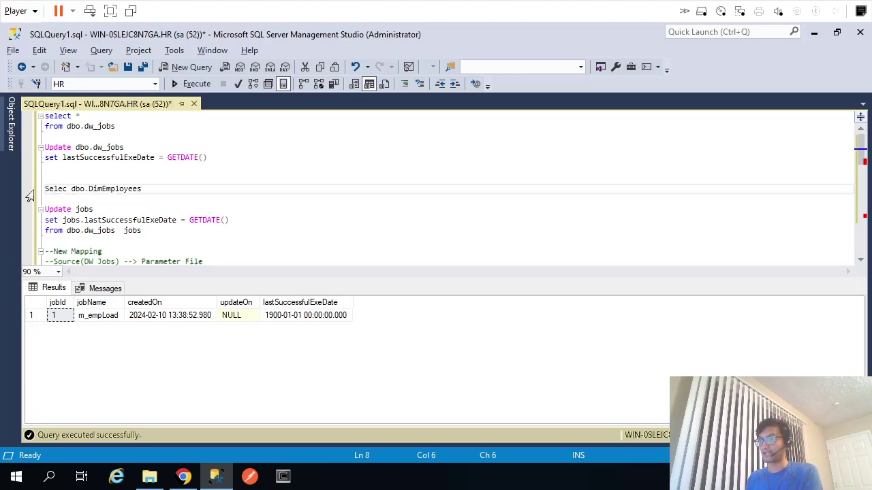
pyautogui.write('*')
pyautogui.press('Return')
pyautogui.write('from')
pyautogui.press('End')
pyautogui.hotkey('shift', 'Up')
pyautogui.hotkey('shift', 'Home')
pyautogui.press('F5')
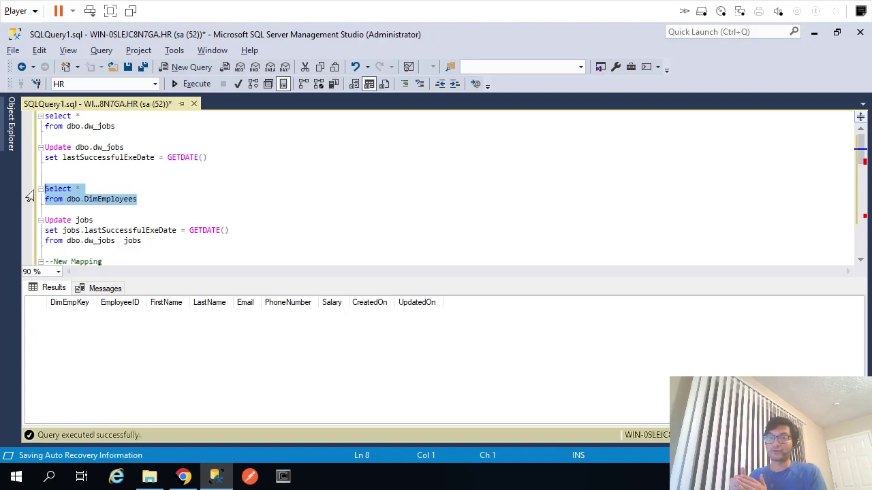
# Rerun only the dw_jobs select query to review the job row before running the taskflow.
pyautogui.moveTo(126, 128); pyautogui.dragTo(43, 115)
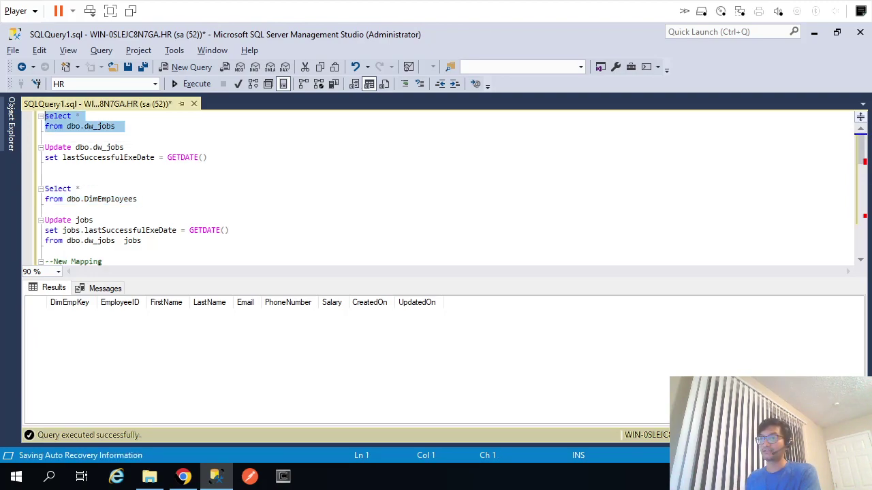
pyautogui.press('F5')
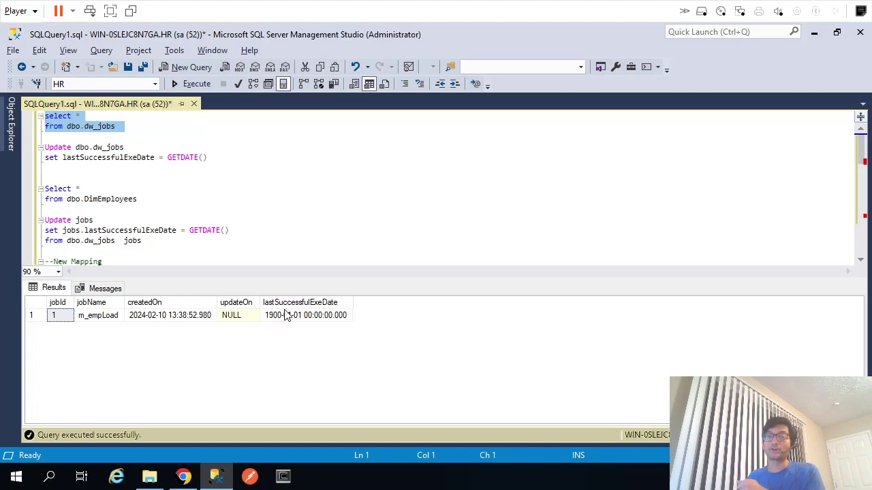
pyautogui.doubleClick(106, 199)
# Switch to Informatica Data Integration, open the tf_mappingParameterValidation taskflow and publish it again.
pyautogui.click(183, 476)
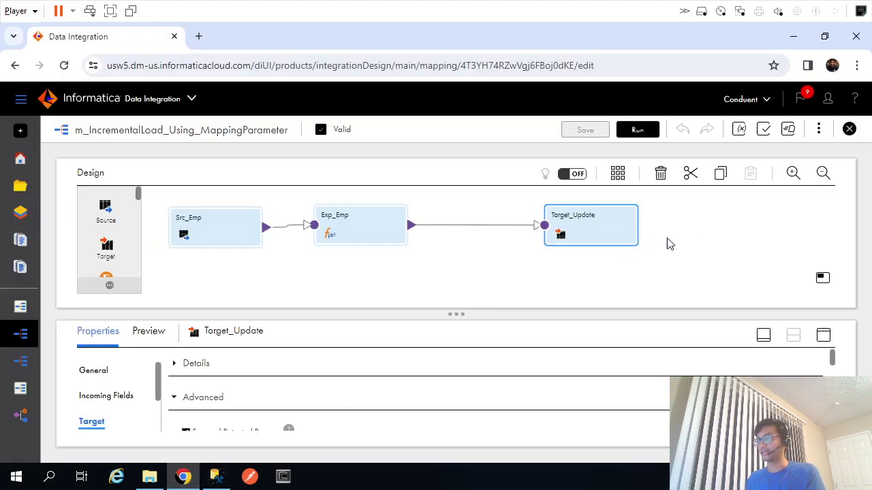
pyautogui.click(718, 245)
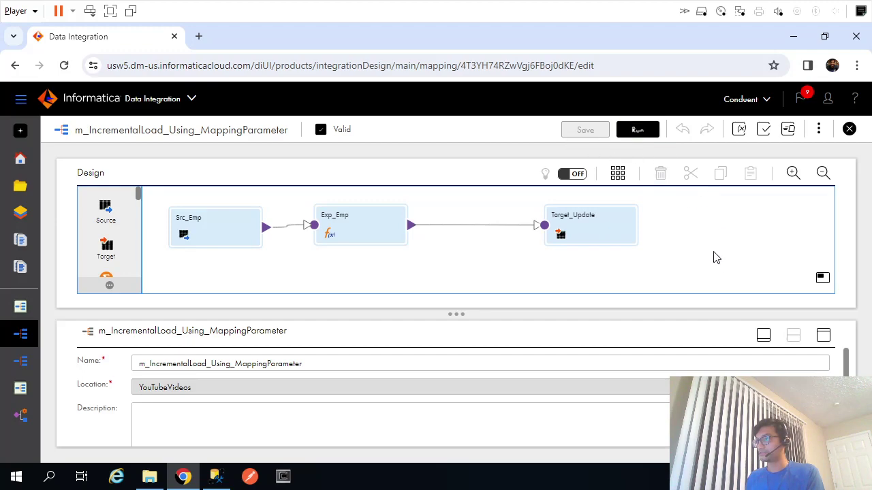
pyautogui.click(22, 415)
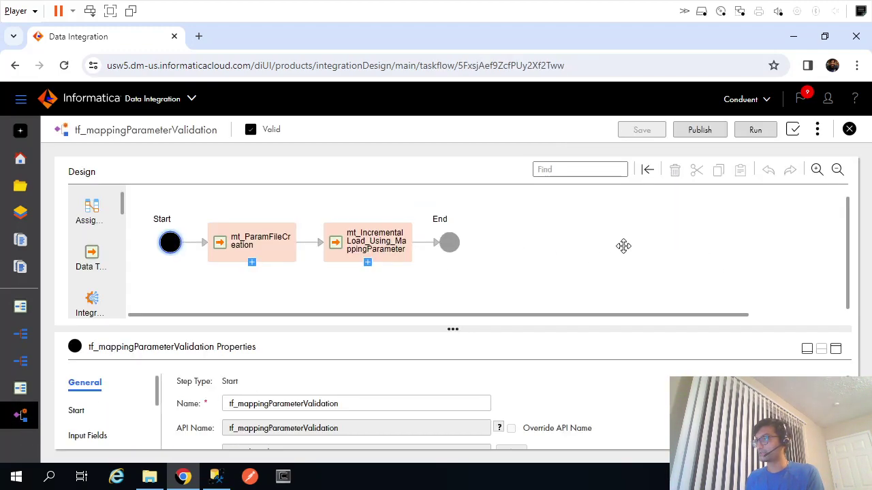
pyautogui.click(700, 131)
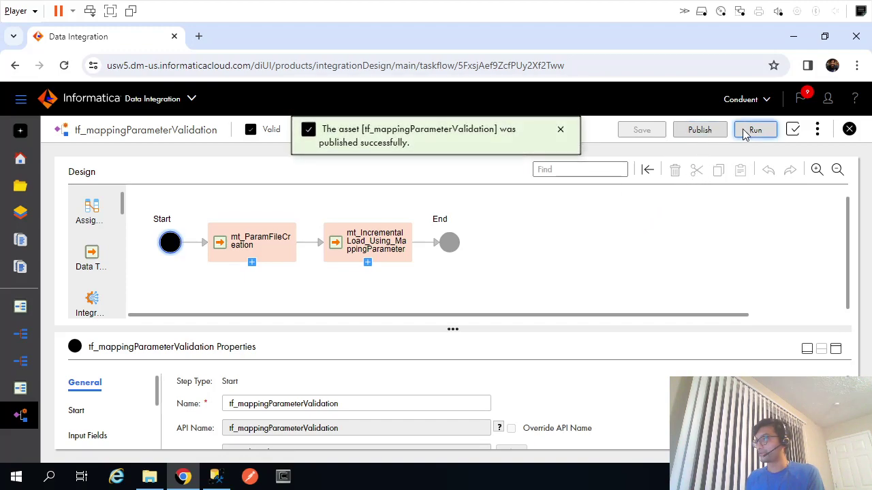
# In File Explorer, delete mt_IncrementalLoad_Using_MappingParameter.param from the C:\IICS\OutFiles folder.
pyautogui.click(150, 477)
pyautogui.rightClick(297, 112)
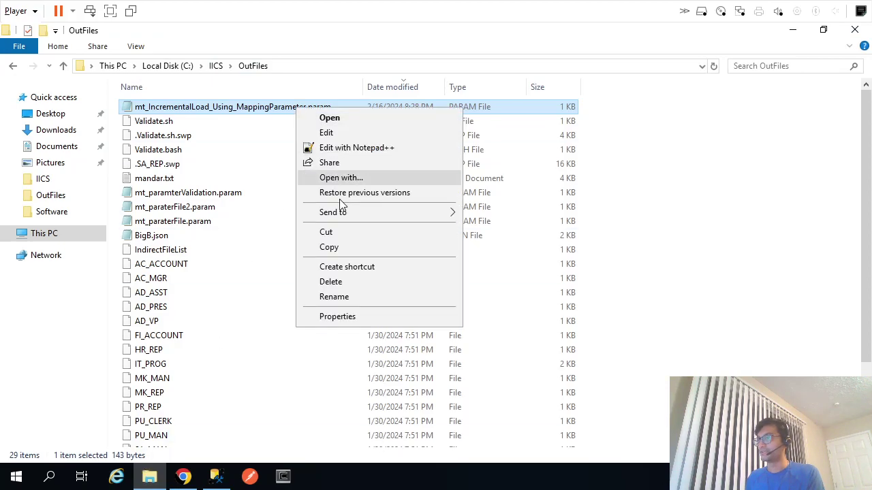
pyautogui.click(334, 281)
# Return to Informatica, run the tf_mappingParameterValidation taskflow and open its entry in My Jobs.
pyautogui.hotkey('alt', 'Tab')
pyautogui.click(755, 130)
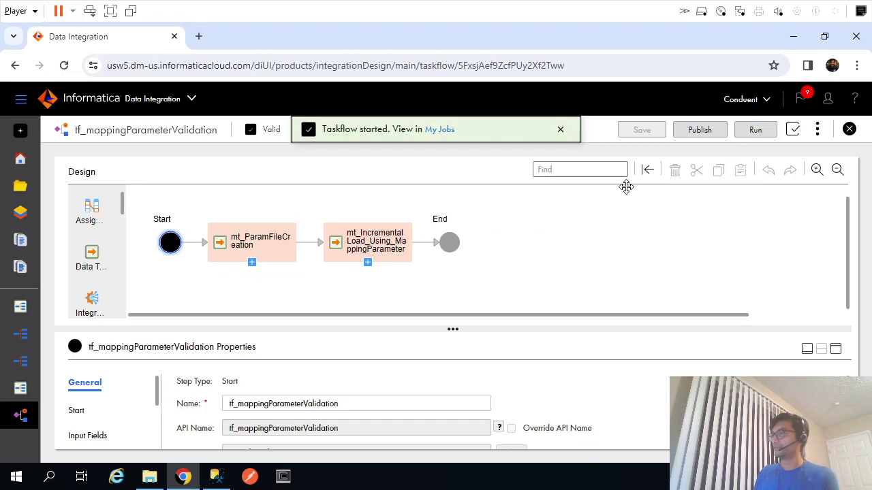
pyautogui.click(441, 129)
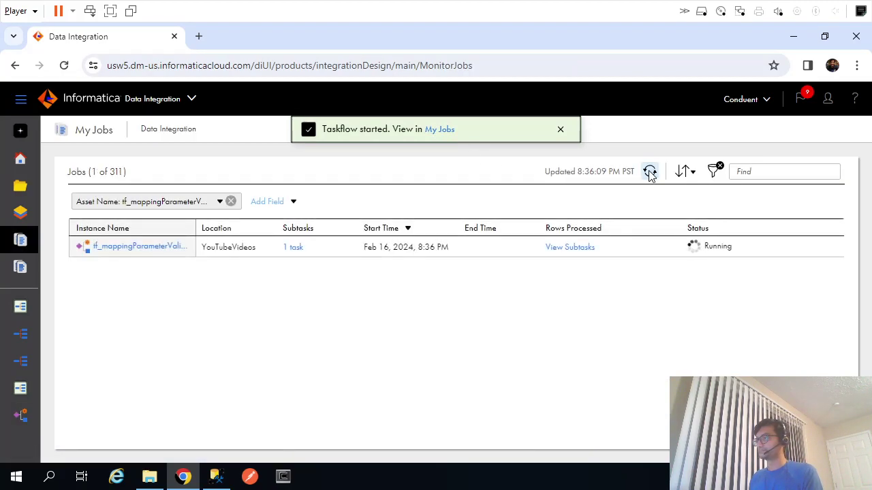
# Refresh the running taskflow's job status and view its subtasks to monitor their progress.
pyautogui.click(650, 172)
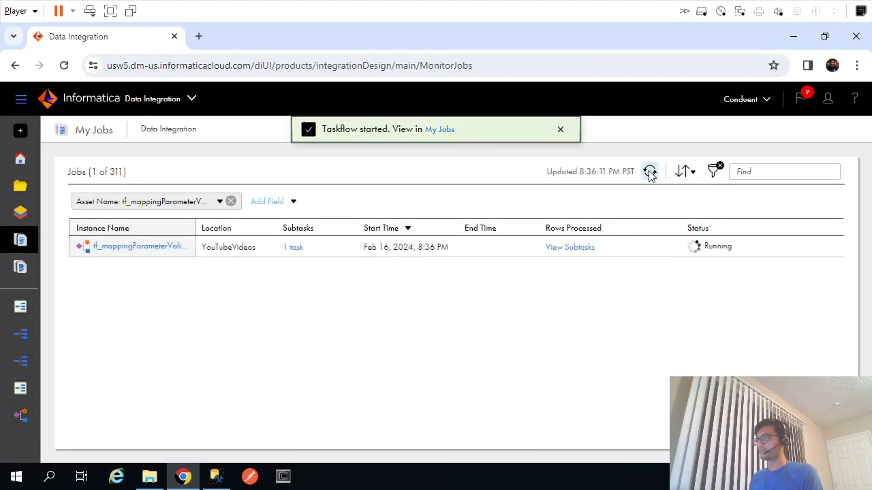
pyautogui.click(650, 172)
pyautogui.click(651, 173)
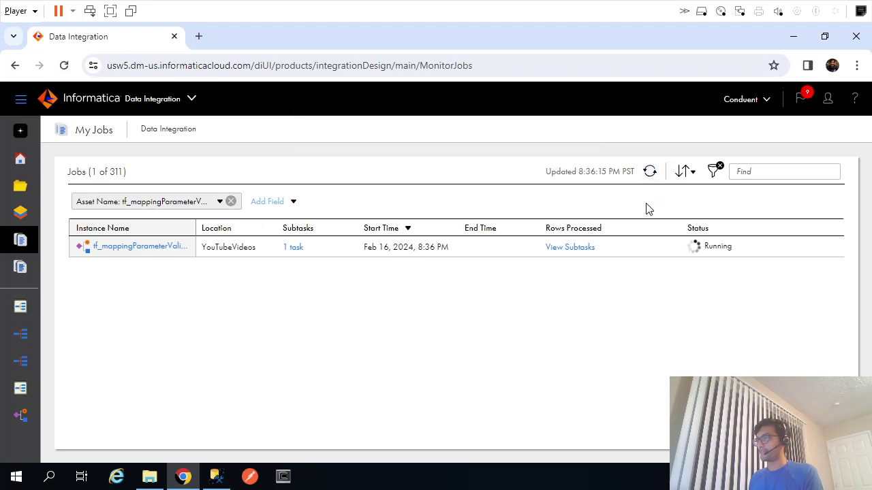
pyautogui.click(564, 249)
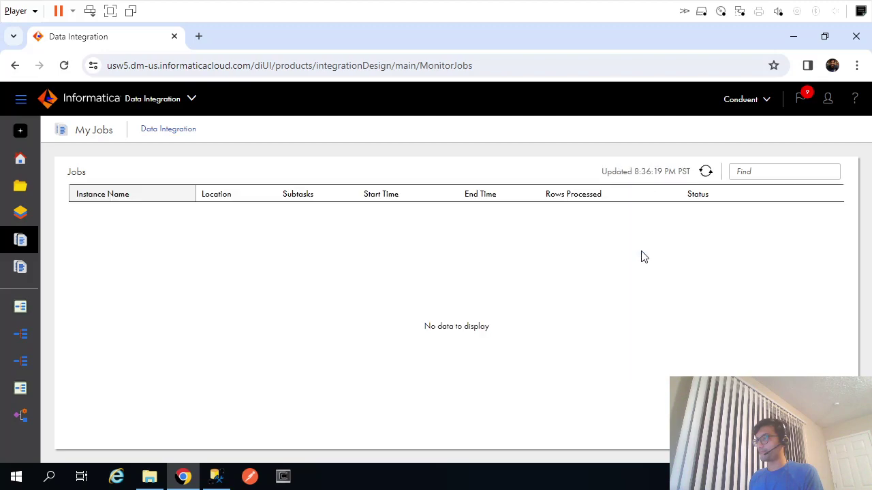
pyautogui.click(705, 171)
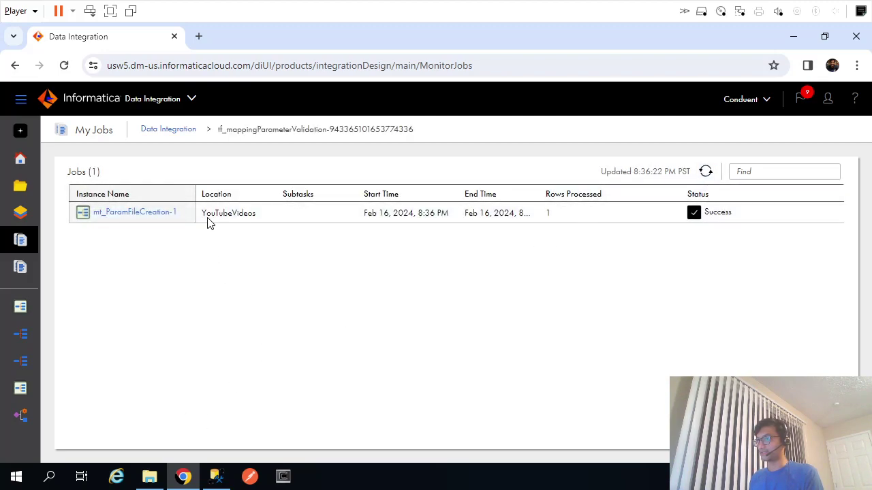
# Reopen the running taskflow's subtasks from the My Jobs list and refresh their status until both mapping tasks finish.
pyautogui.doubleClick(185, 130)
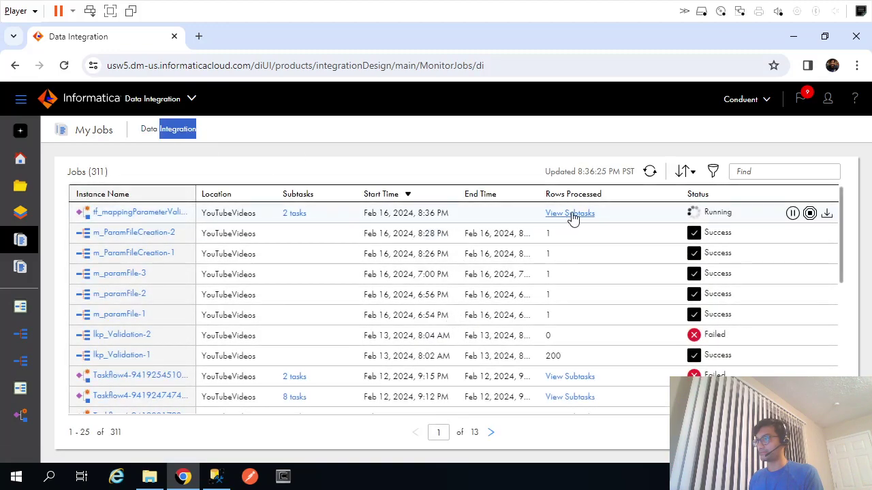
pyautogui.click(572, 218)
pyautogui.click(536, 273)
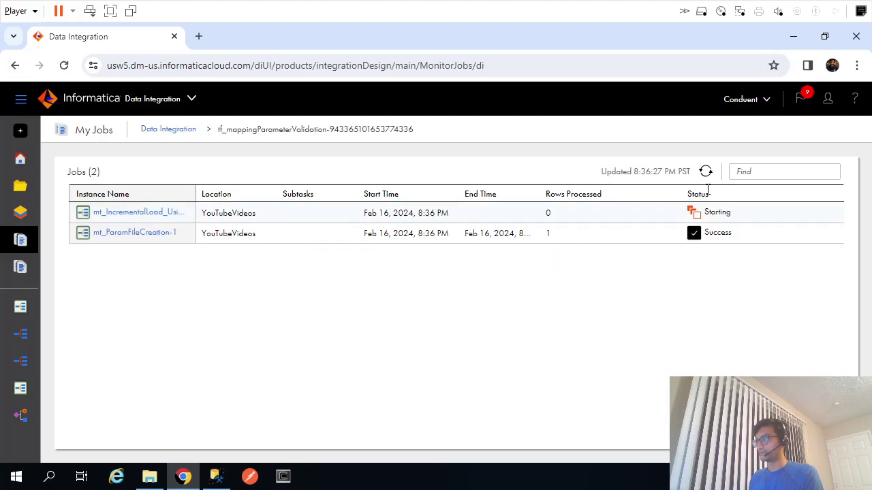
pyautogui.click(707, 174)
pyautogui.click(707, 174)
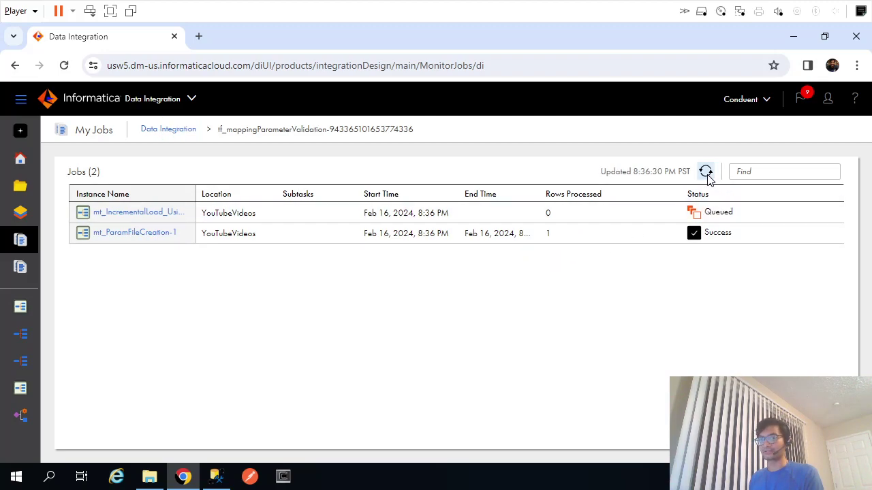
pyautogui.click(707, 174)
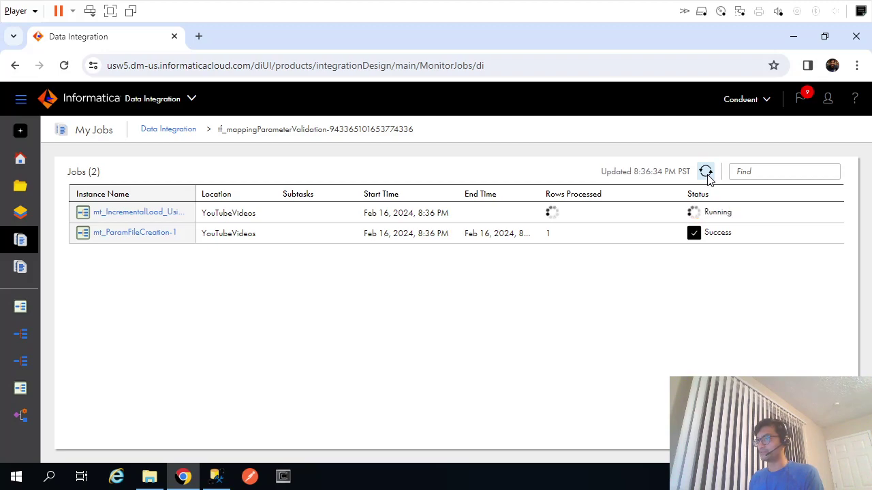
pyautogui.click(707, 174)
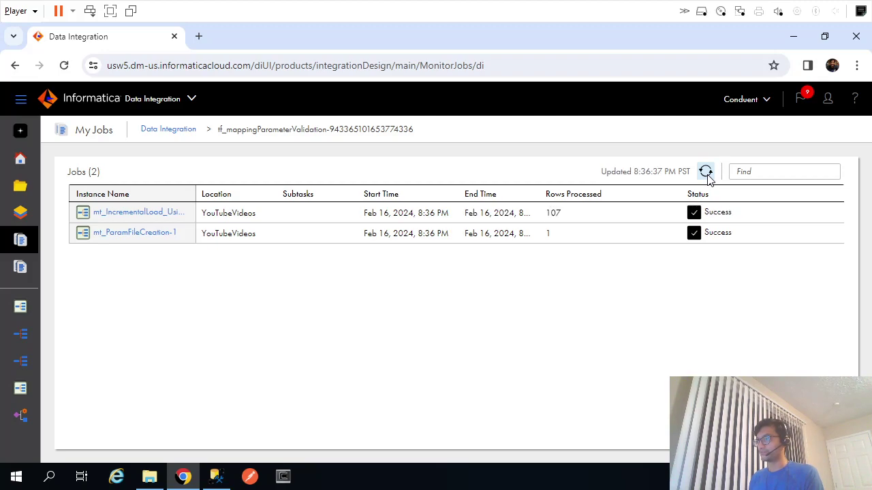
# In File Explorer, open mt_IncrementalLoad_Using_MappingParameter.param, check the date assigned to $$paramLastExedateForEmpDim, and close the file.
pyautogui.click(149, 477)
pyautogui.doubleClick(263, 107)
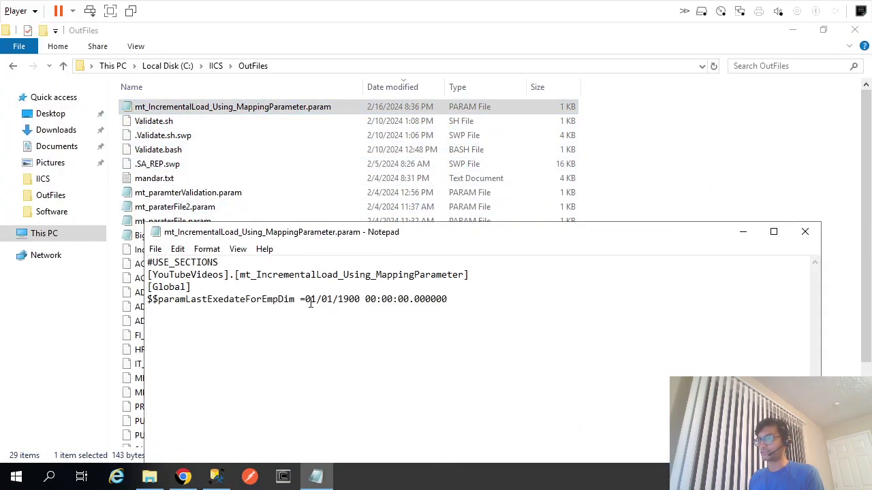
pyautogui.moveTo(306, 301); pyautogui.dragTo(444, 300)
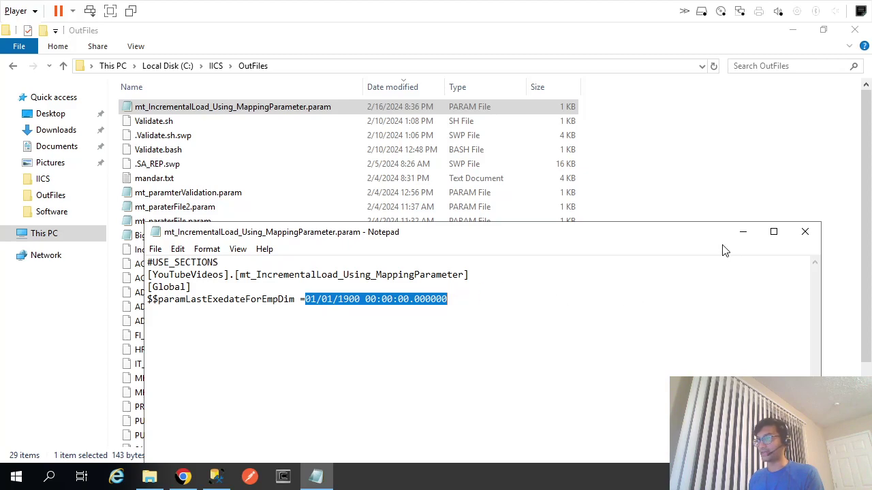
pyautogui.click(805, 232)
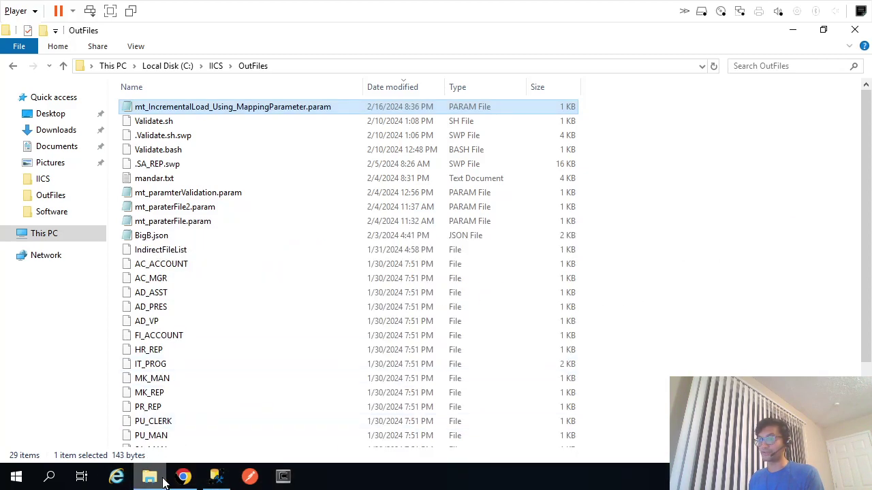
# Switch to SQL Server Management Studio, query dbo.DimEmployees and dbo.dw_jobs, and examine the lastSuccessfulExeDate value.
pyautogui.click(216, 477)
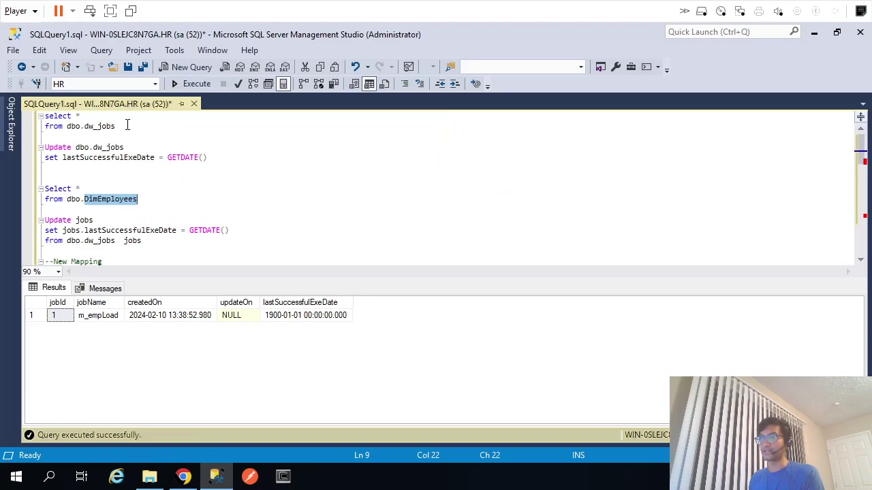
pyautogui.moveTo(156, 200); pyautogui.dragTo(25, 188)
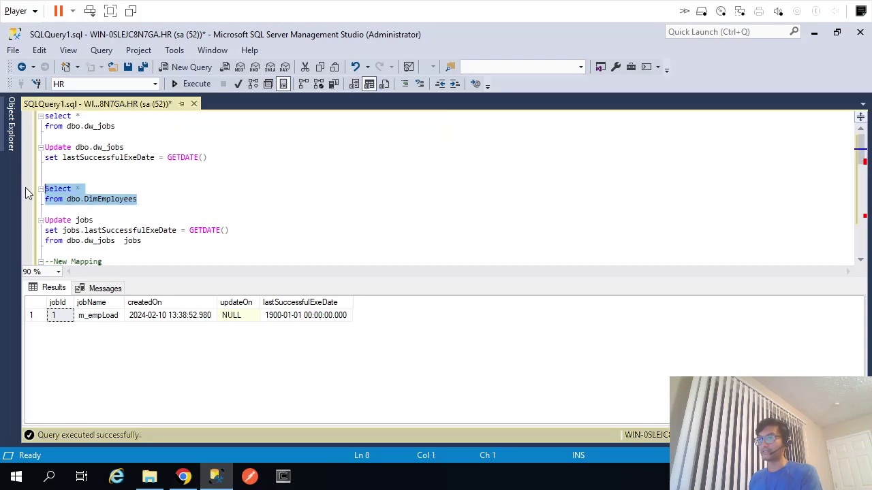
pyautogui.press('F5')
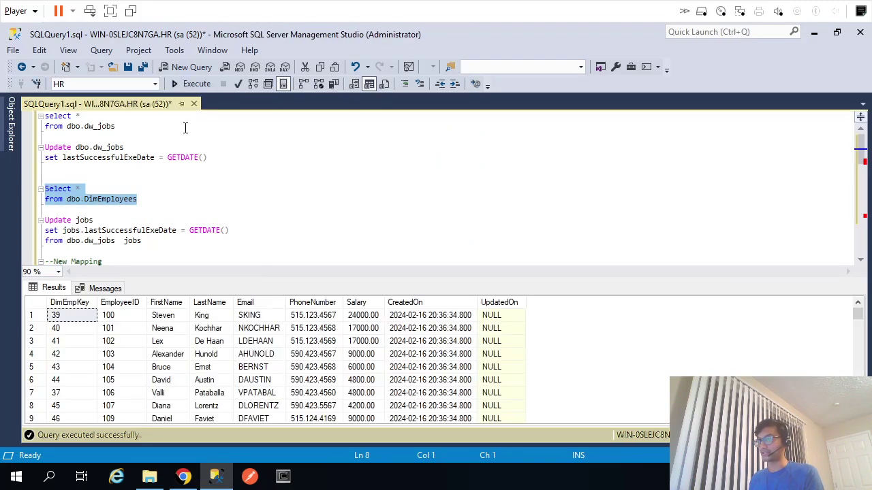
pyautogui.moveTo(139, 132); pyautogui.dragTo(21, 112)
pyautogui.press('F5')
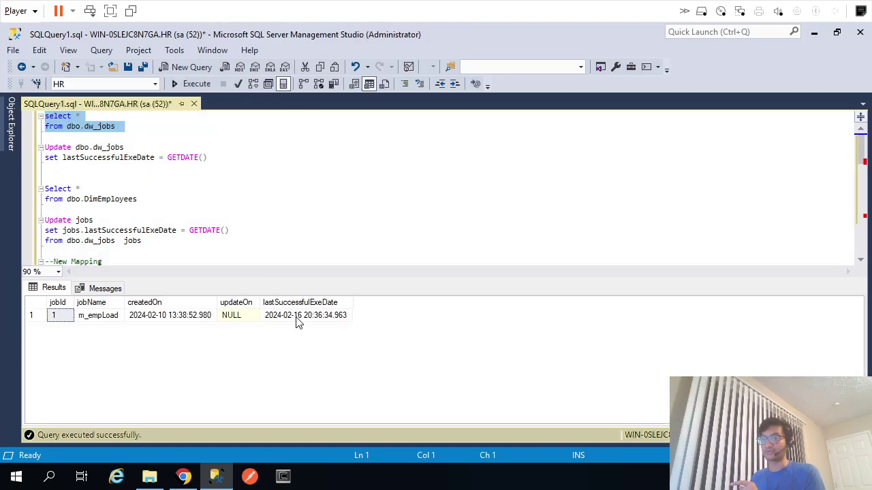
pyautogui.moveTo(208, 158); pyautogui.dragTo(20, 139)
pyautogui.click(310, 317)
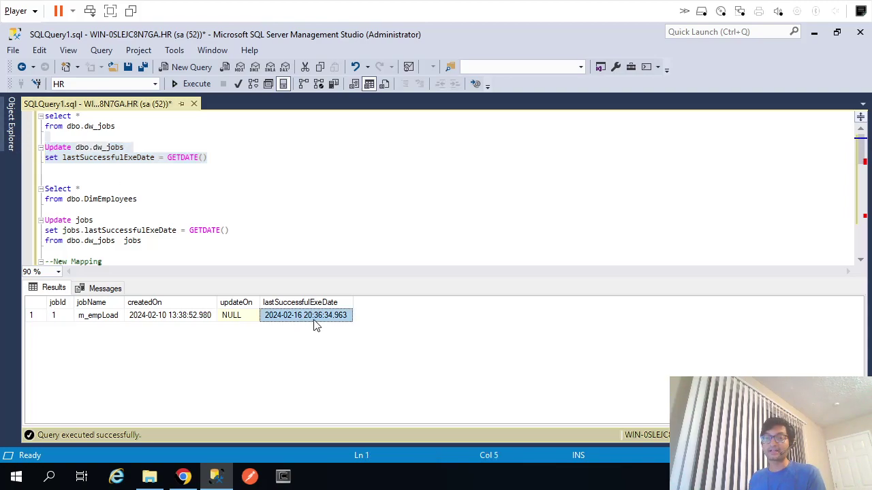
# Return to Informatica and restart the latest completed tf_mappingParameterValidation instance from the My Jobs list.
pyautogui.click(188, 478)
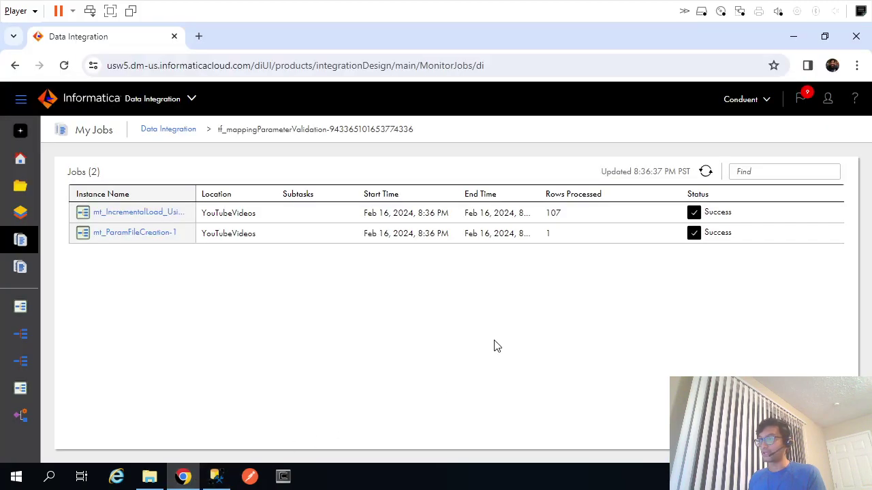
pyautogui.click(178, 132)
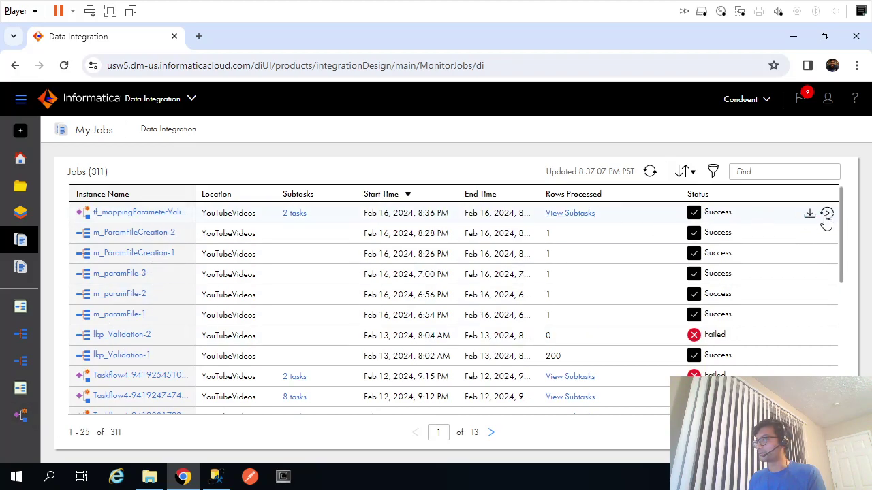
pyautogui.click(826, 215)
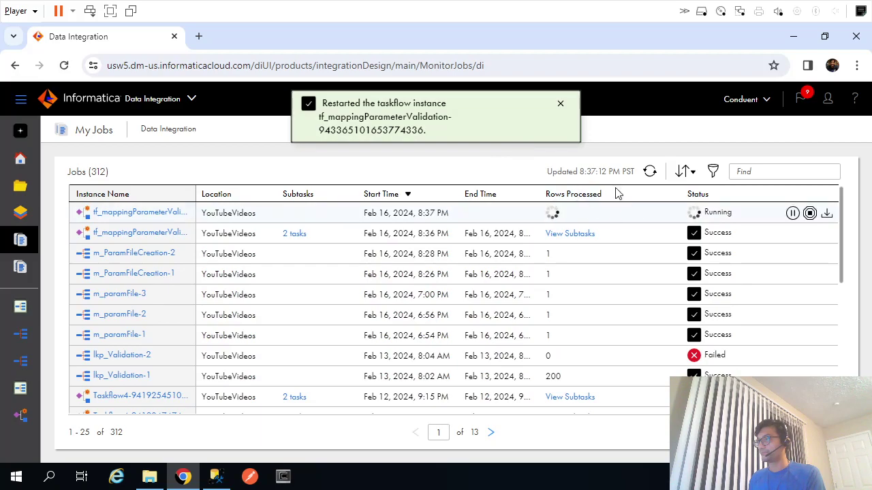
# Open the restarted taskflow's subtasks and refresh them until the parameter file and incremental load tasks finish.
pyautogui.click(649, 170)
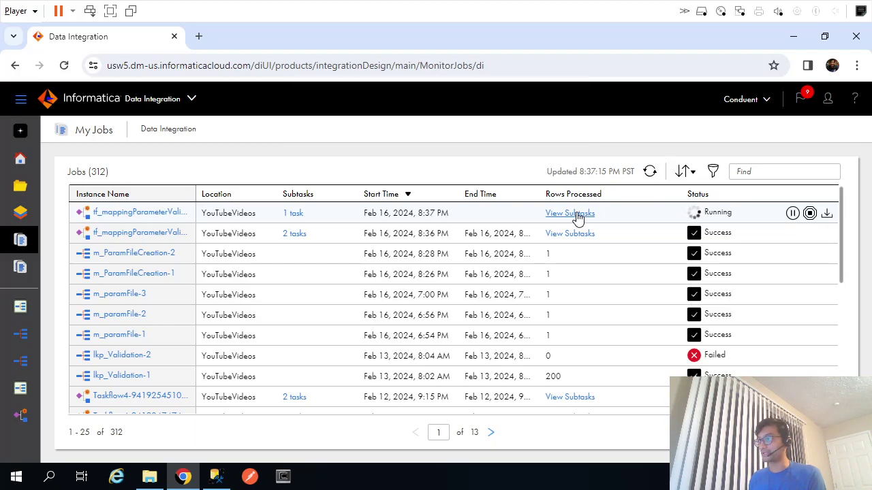
pyautogui.click(577, 216)
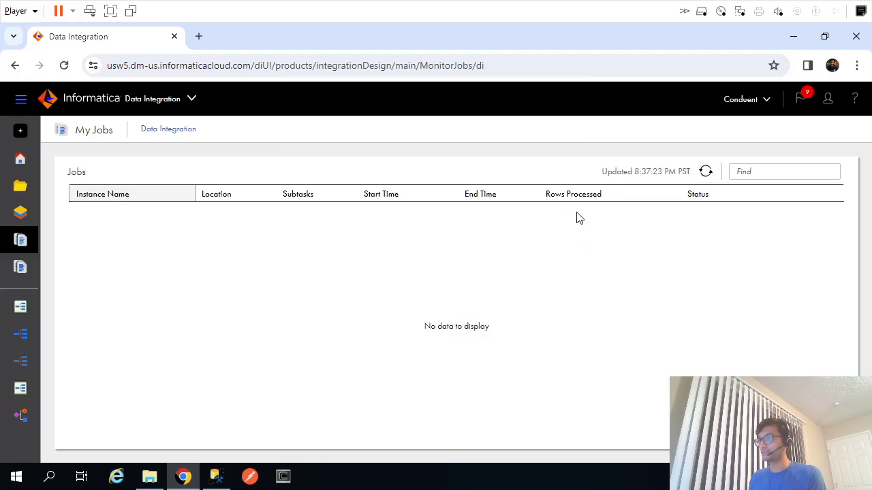
pyautogui.click(705, 172)
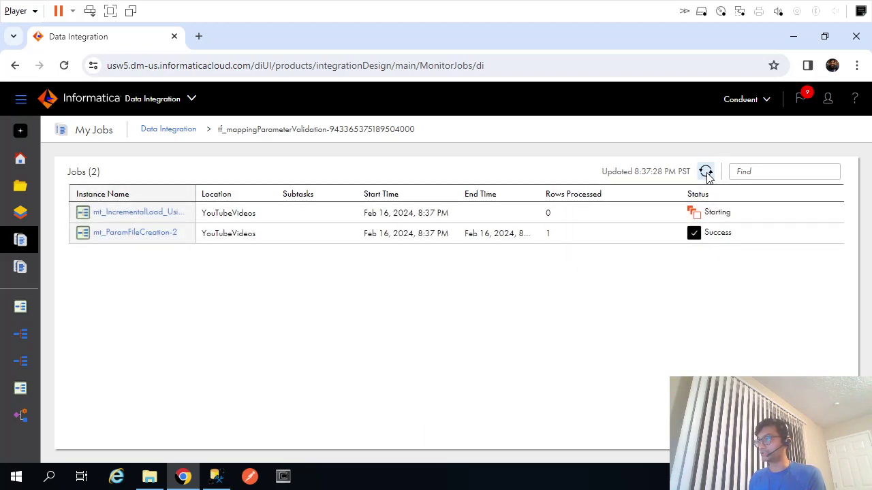
pyautogui.click(706, 173)
pyautogui.click(705, 172)
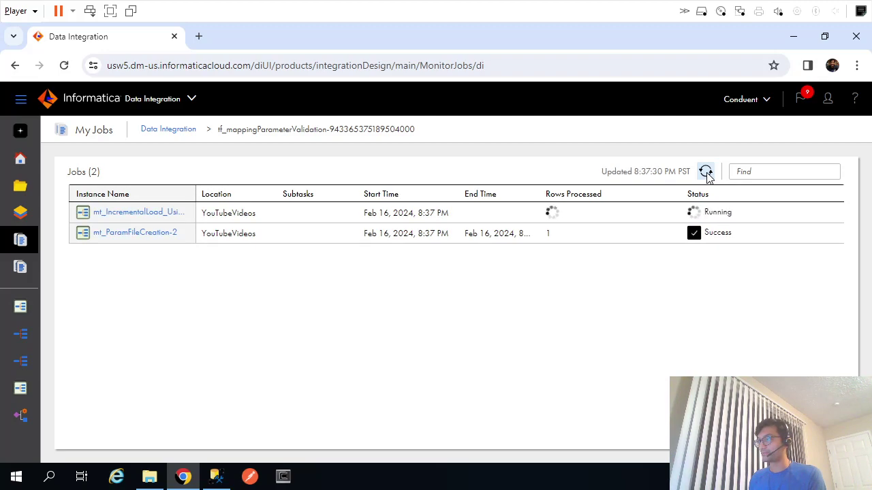
pyautogui.click(705, 173)
pyautogui.click(705, 173)
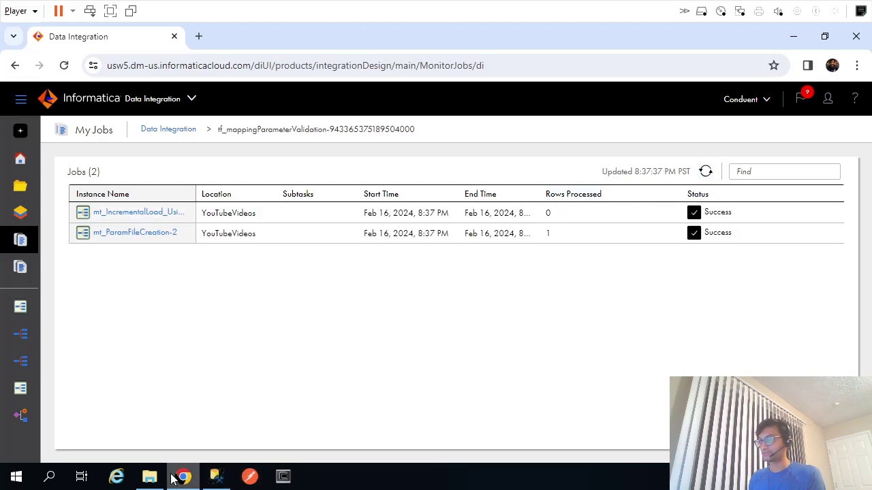
# In File Explorer, open the regenerated mt_IncrementalLoad_Using_MappingParameter.param, check its last execution date, and close it.
pyautogui.click(149, 476)
pyautogui.doubleClick(278, 109)
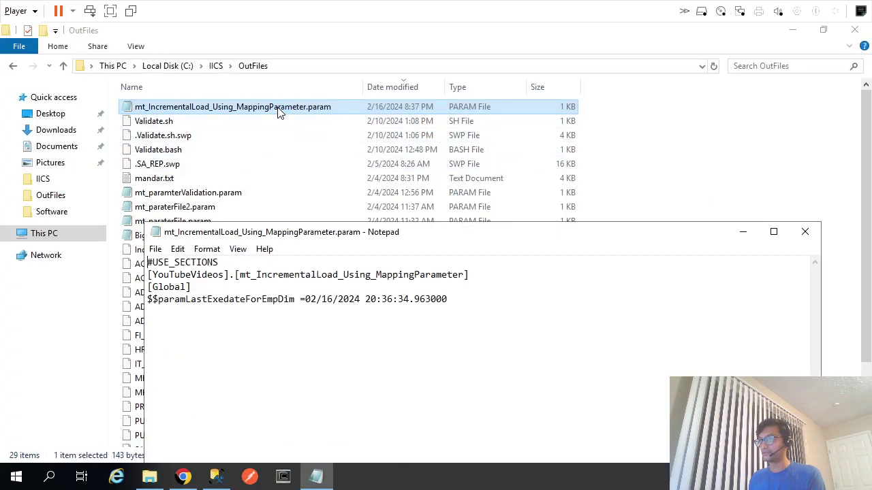
pyautogui.moveTo(309, 299); pyautogui.dragTo(504, 304)
pyautogui.moveTo(305, 300); pyautogui.dragTo(438, 300)
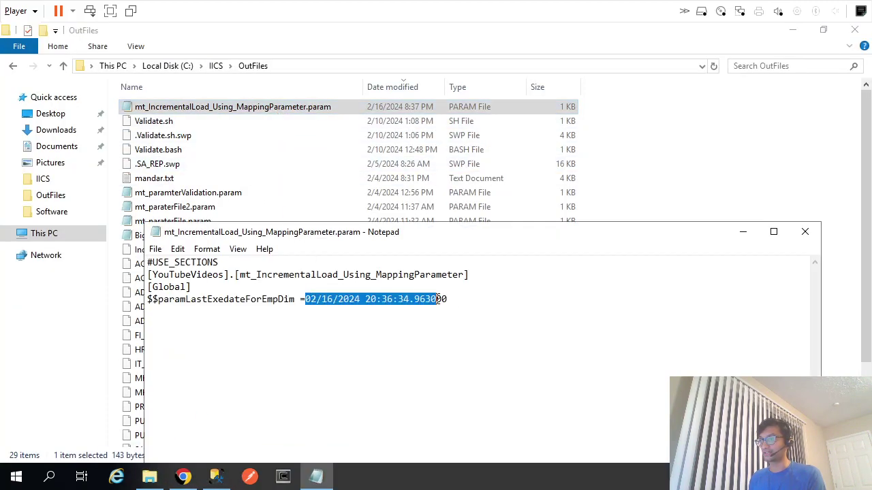
pyautogui.click(804, 232)
# Switch to SQL Server Management Studio and query dbo.DimEmployees again to check the rows after the second run.
pyautogui.click(216, 477)
pyautogui.click(166, 158)
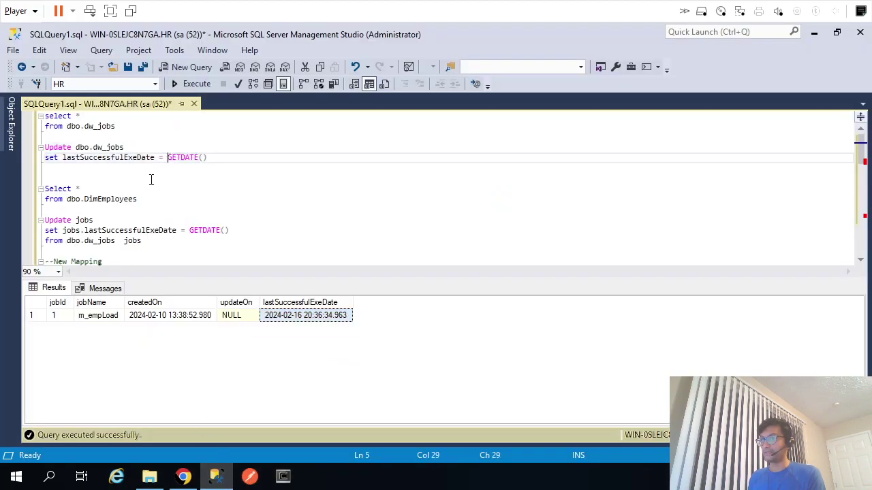
pyautogui.moveTo(137, 199); pyautogui.dragTo(45, 189)
pyautogui.press('F5')
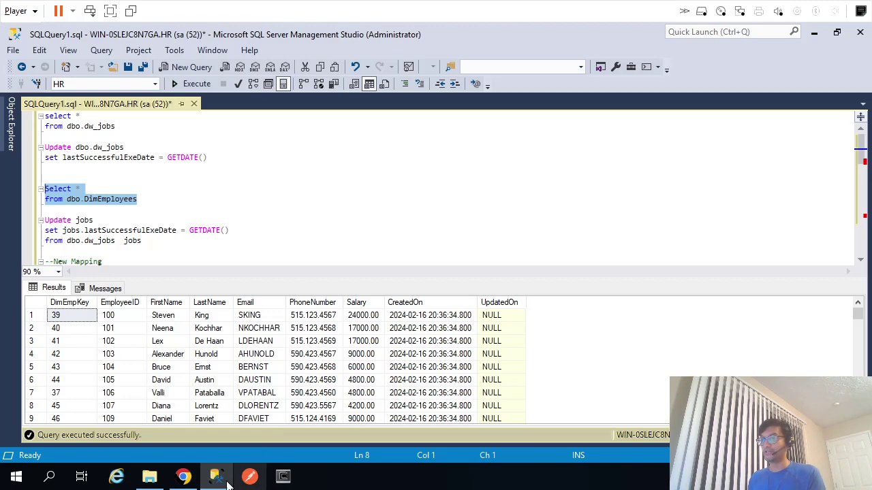
# Go back through Informatica to File Explorer, reopen mt_IncrementalLoad_Using_MappingParameter.param, and highlight the parameter name $$paramLastExedateForEmpDim.
pyautogui.click(184, 477)
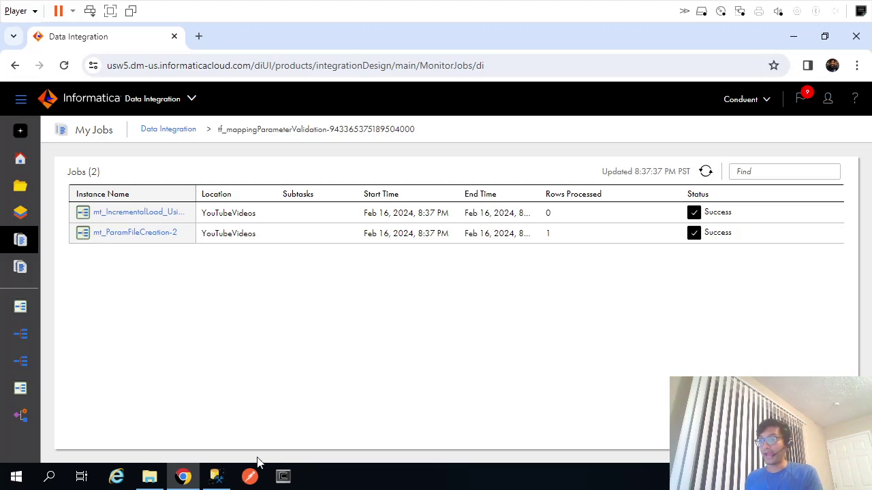
pyautogui.click(149, 476)
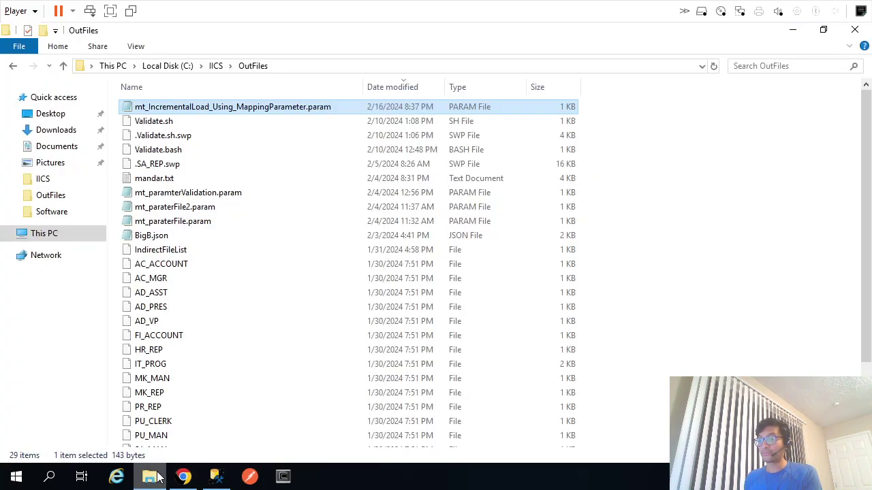
pyautogui.doubleClick(253, 107)
pyautogui.moveTo(295, 300); pyautogui.dragTo(147, 300)
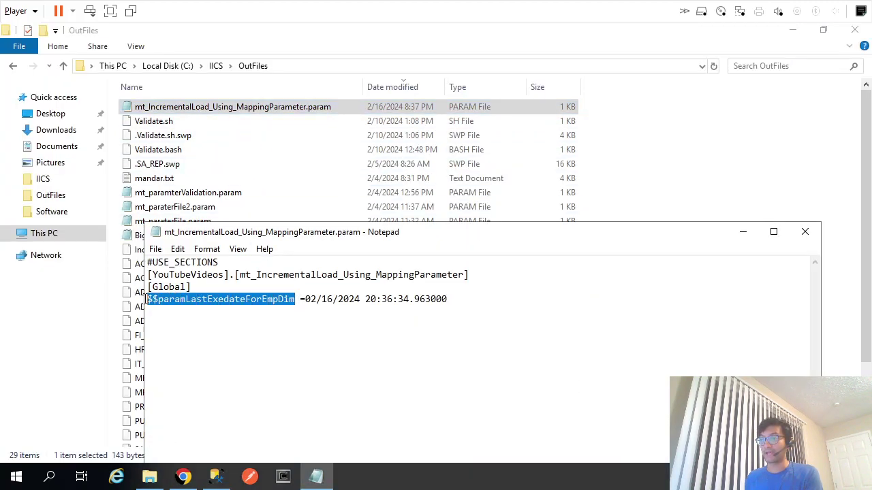